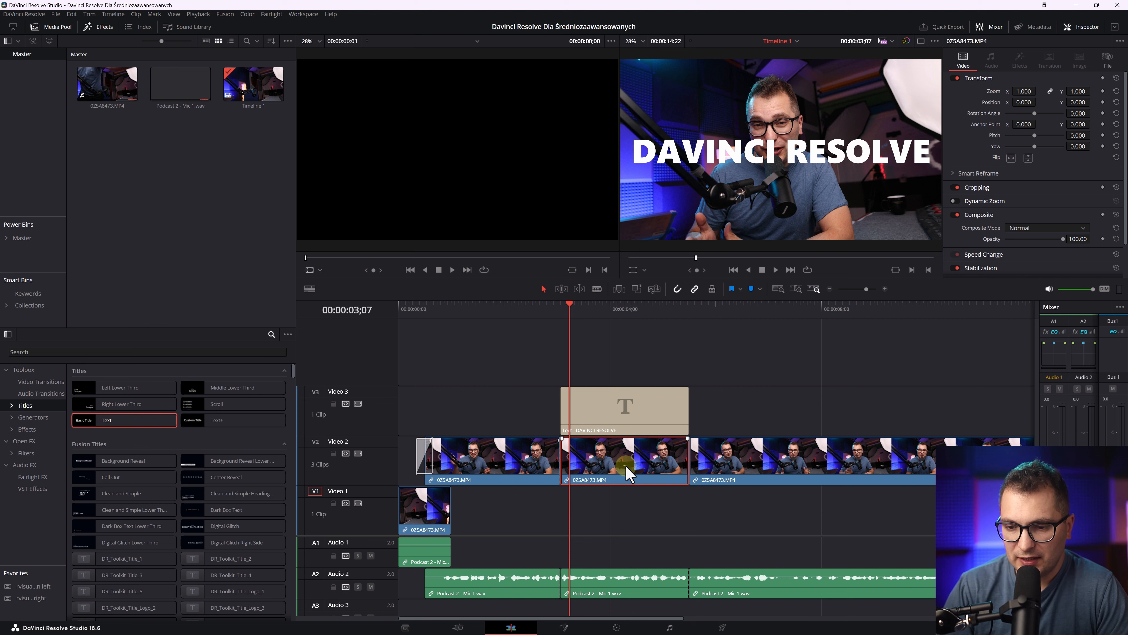
- Copy the middle 0ZSA8473.MP4 clip from Video 2 onto Video 4 above the title, and open it on the Fusion page
{"action": "left_click_drag", "start_coordinate": [626, 465], "coordinate": [625, 373]}
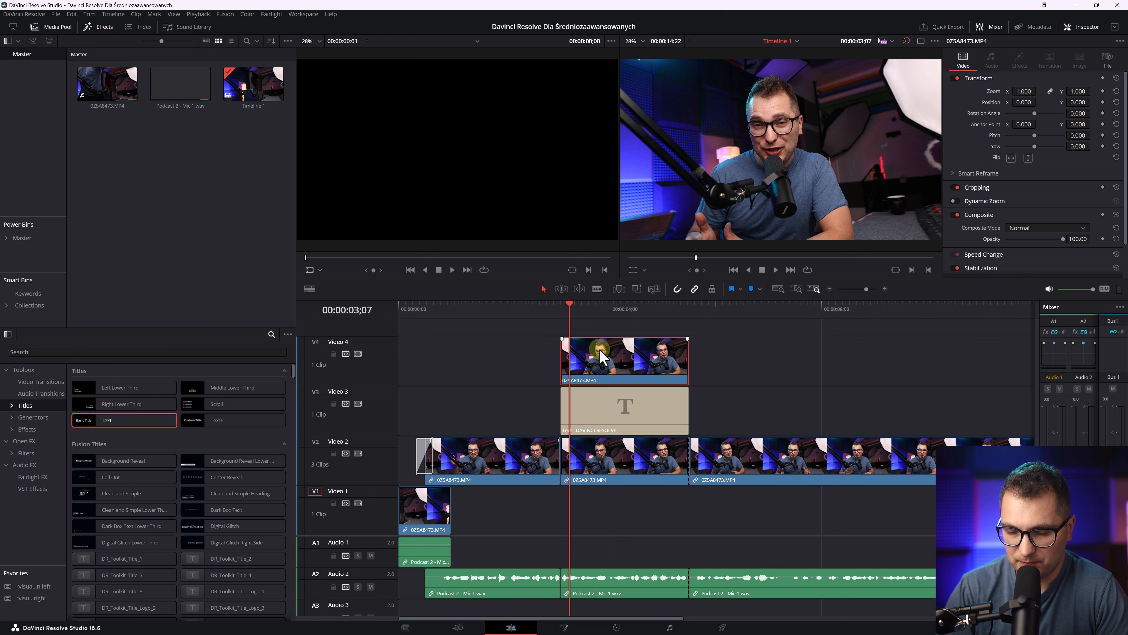
{"action": "right_click", "coordinate": [604, 358]}
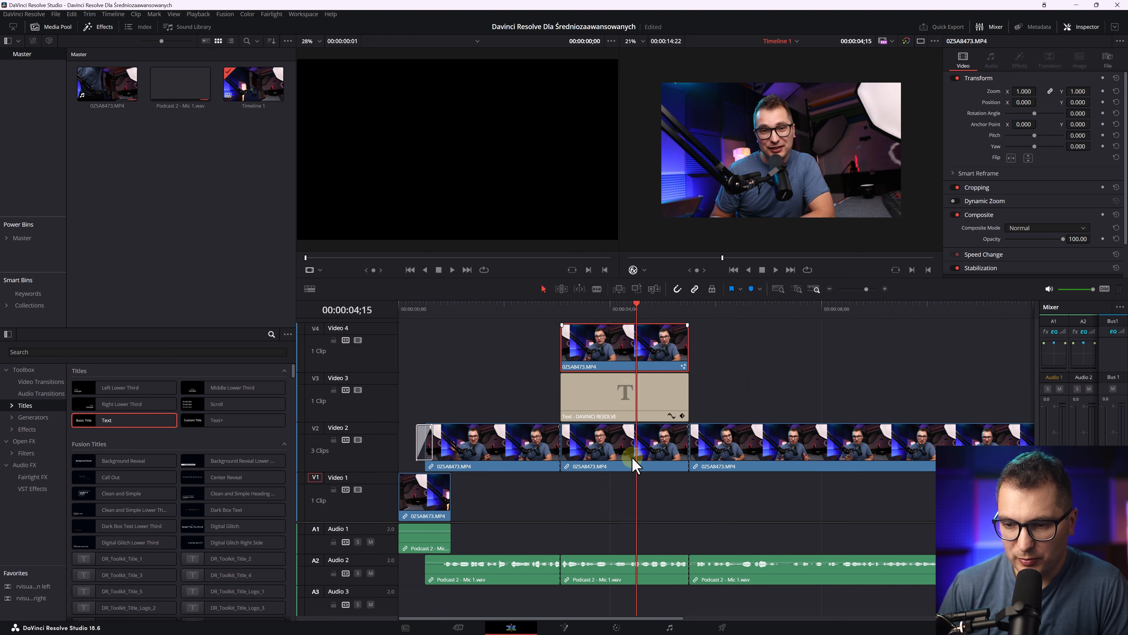
{"action": "left_click", "coordinate": [635, 456]}
- Add a Magic Mask node between MediaIn1 and MediaOut1
{"action": "left_click", "coordinate": [56, 500]}
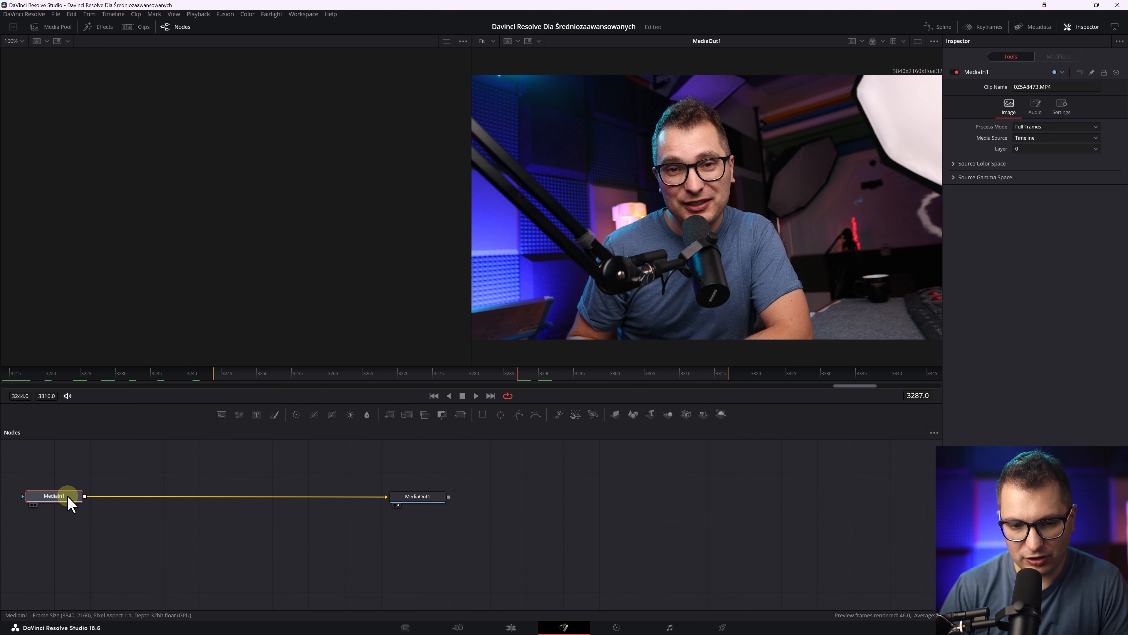
{"action": "key", "text": "shift+space"}
{"action": "type", "text": "Magic Mask"}
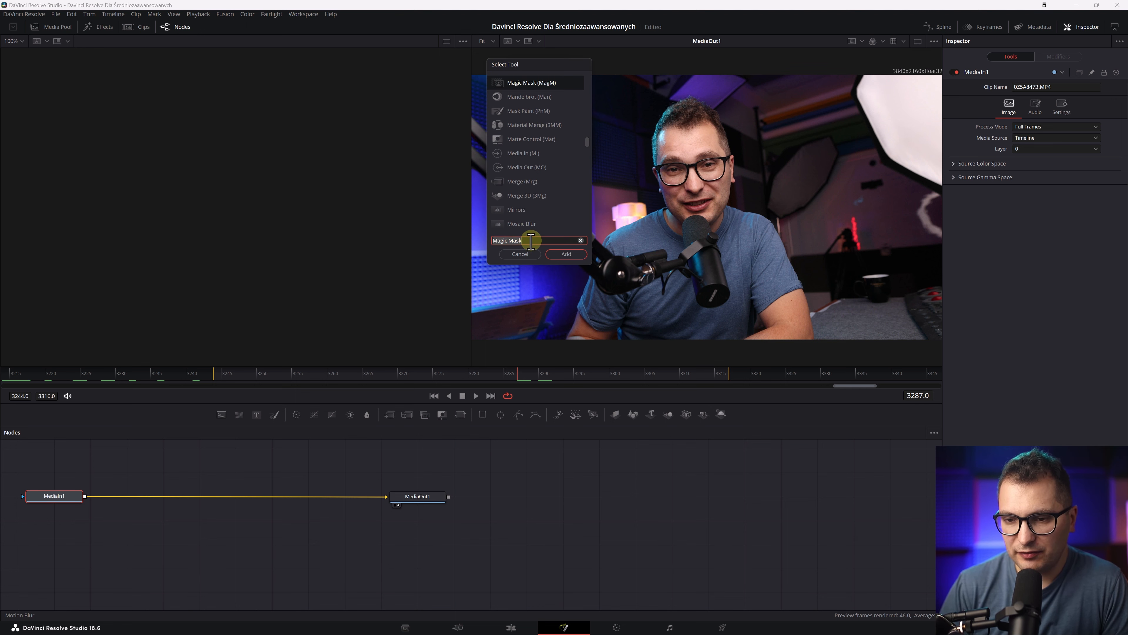
{"action": "left_click", "coordinate": [566, 254]}
{"action": "left_click_drag", "start_coordinate": [129, 504], "coordinate": [192, 500]}
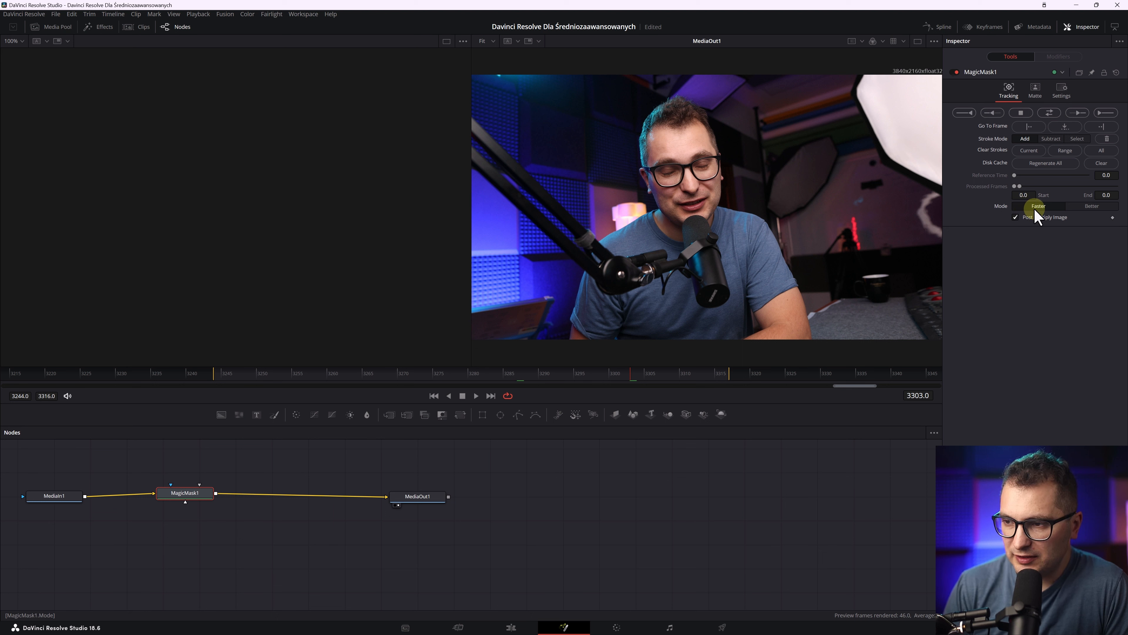
- Set the Magic Mask to Better mode and paint add strokes over the man and the microphone arm
{"action": "left_click", "coordinate": [1092, 206]}
{"action": "mouse_move", "coordinate": [591, 340]}
{"action": "left_mouse_down"}
{"action": "mouse_move", "coordinate": [623, 269]}
{"action": "mouse_move", "coordinate": [649, 257]}
{"action": "mouse_move", "coordinate": [678, 138]}
{"action": "mouse_move", "coordinate": [713, 244]}
{"action": "mouse_move", "coordinate": [773, 319]}
{"action": "mouse_move", "coordinate": [763, 347]}
{"action": "mouse_move", "coordinate": [758, 286]}
{"action": "mouse_move", "coordinate": [708, 323]}
{"action": "mouse_move", "coordinate": [652, 323]}
{"action": "mouse_move", "coordinate": [649, 267]}
{"action": "left_mouse_up"}
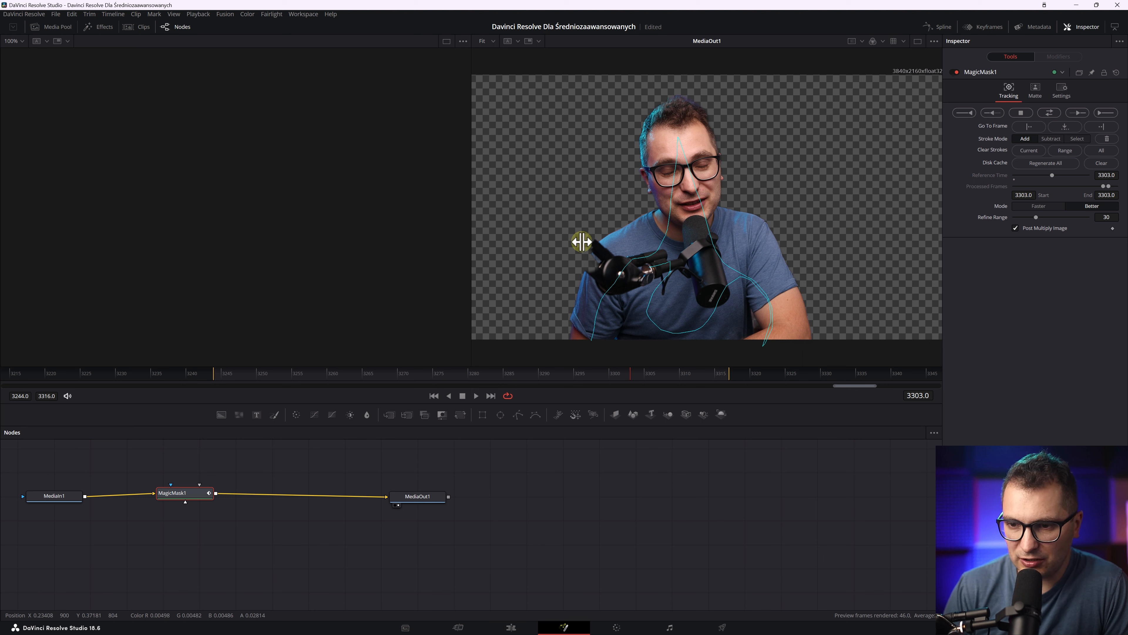
{"action": "left_click_drag", "start_coordinate": [602, 252], "coordinate": [571, 224]}
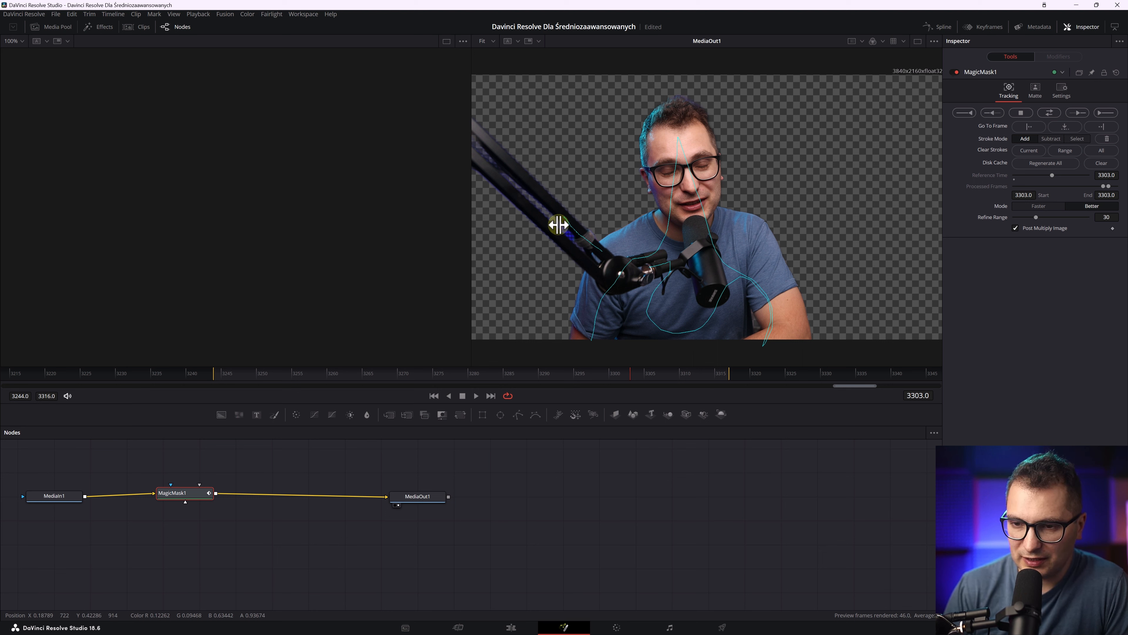
{"action": "left_click_drag", "start_coordinate": [557, 220], "coordinate": [582, 244]}
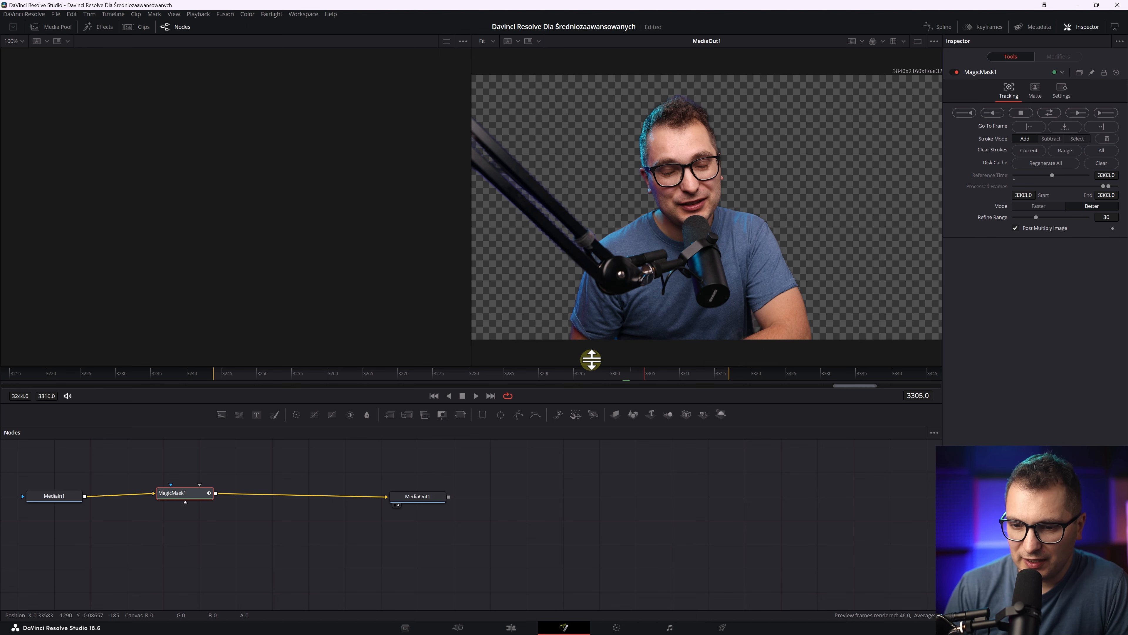
- Track the Magic Mask forward then reverse over the whole clip, and return to the Edit page
{"action": "key", "text": "space"}
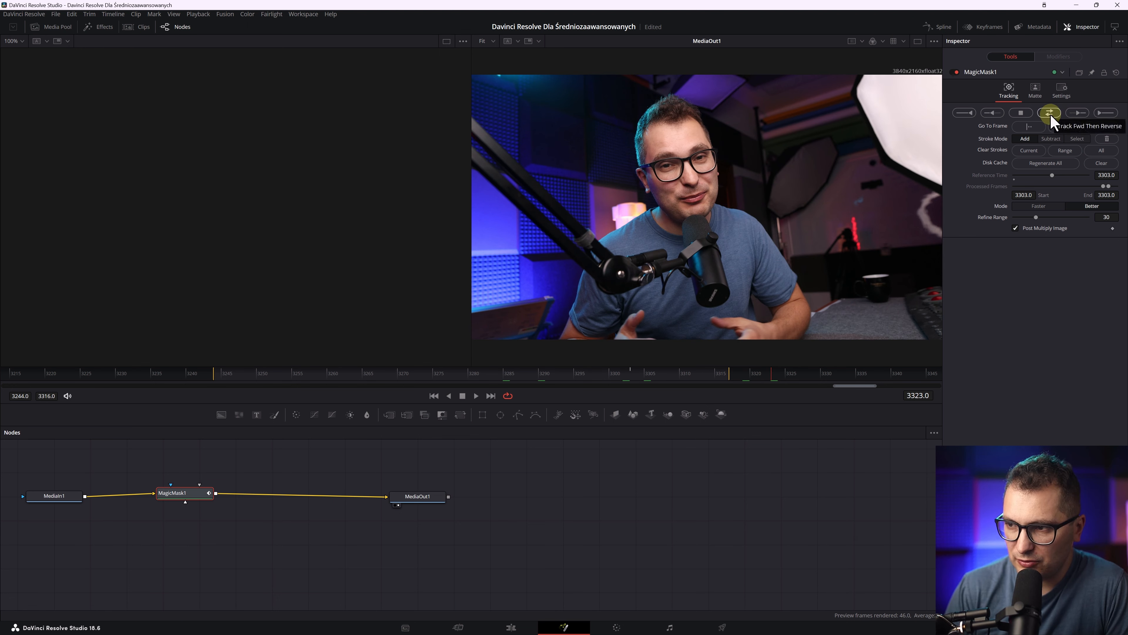
{"action": "left_click", "coordinate": [1050, 113]}
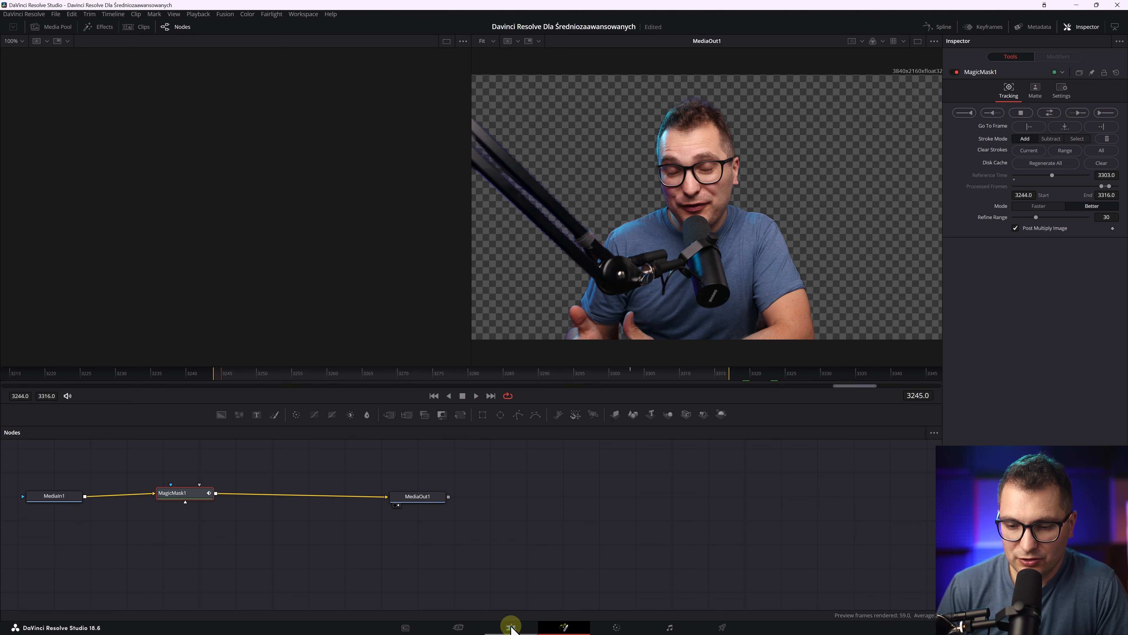
{"action": "left_click", "coordinate": [511, 627]}
- With the playhead at 00:00:04;03, lower the DAVINCI RESOLVE title to about Y 1563 behind the man's head
{"action": "left_click", "coordinate": [628, 352]}
{"action": "left_click_drag", "start_coordinate": [573, 304], "coordinate": [615, 308]}
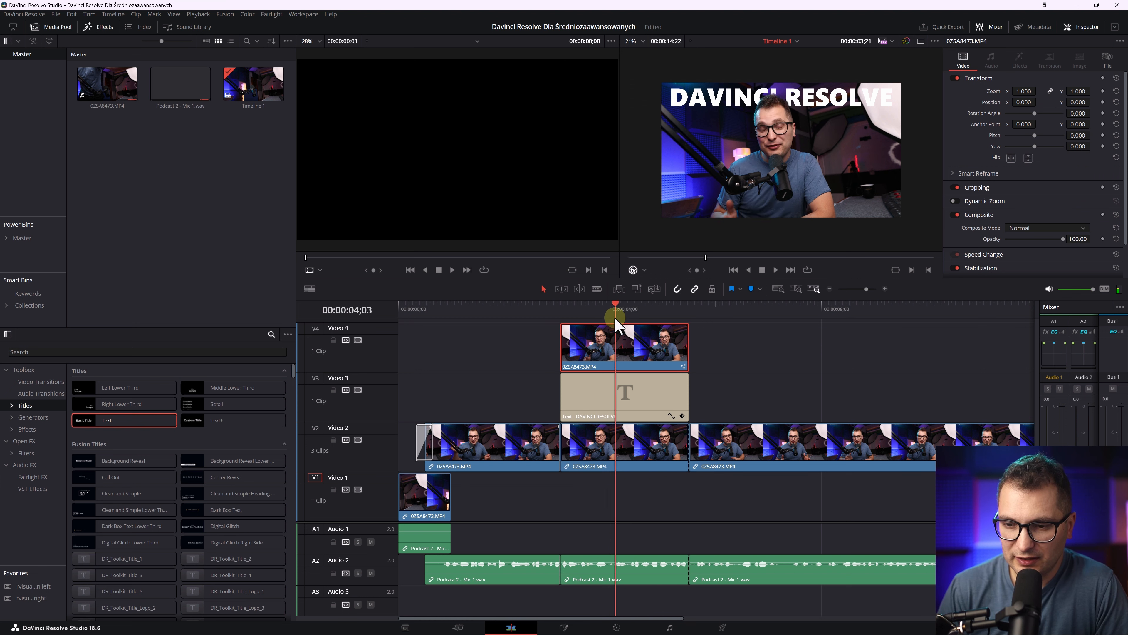
{"action": "left_click", "coordinate": [644, 396]}
{"action": "mouse_move", "coordinate": [723, 115]}
{"action": "left_mouse_down"}
{"action": "mouse_move", "coordinate": [720, 145]}
{"action": "mouse_move", "coordinate": [720, 132]}
{"action": "left_mouse_up"}
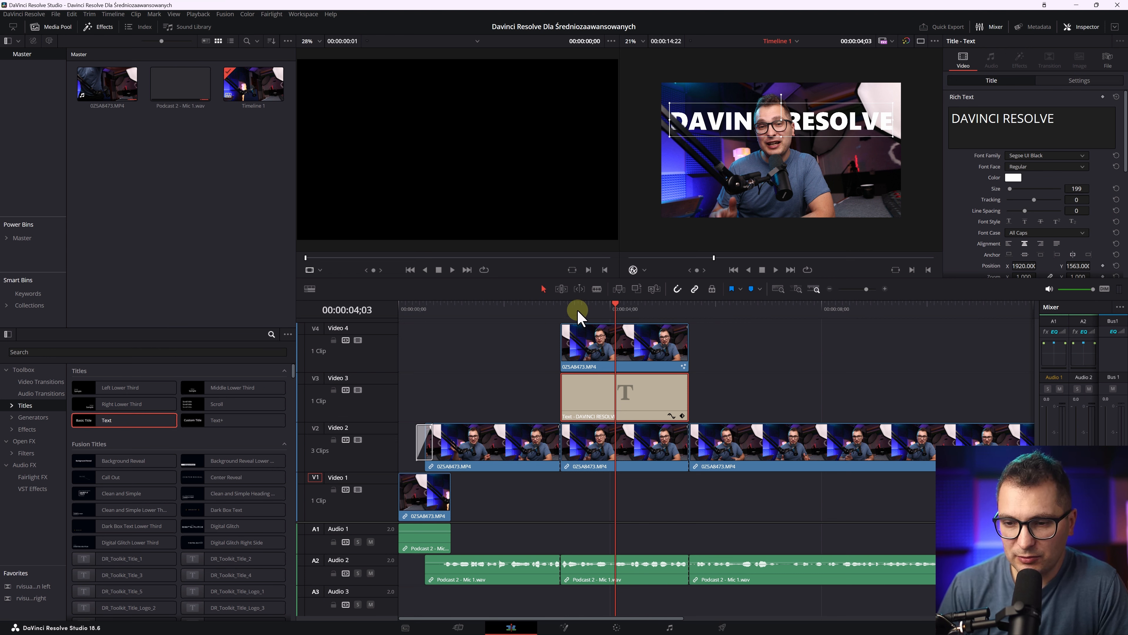
- At the title clip's start, 00:00:03;02, keyframe its Transform and move Position X to about -3899, out of frame
{"action": "left_click", "coordinate": [564, 307]}
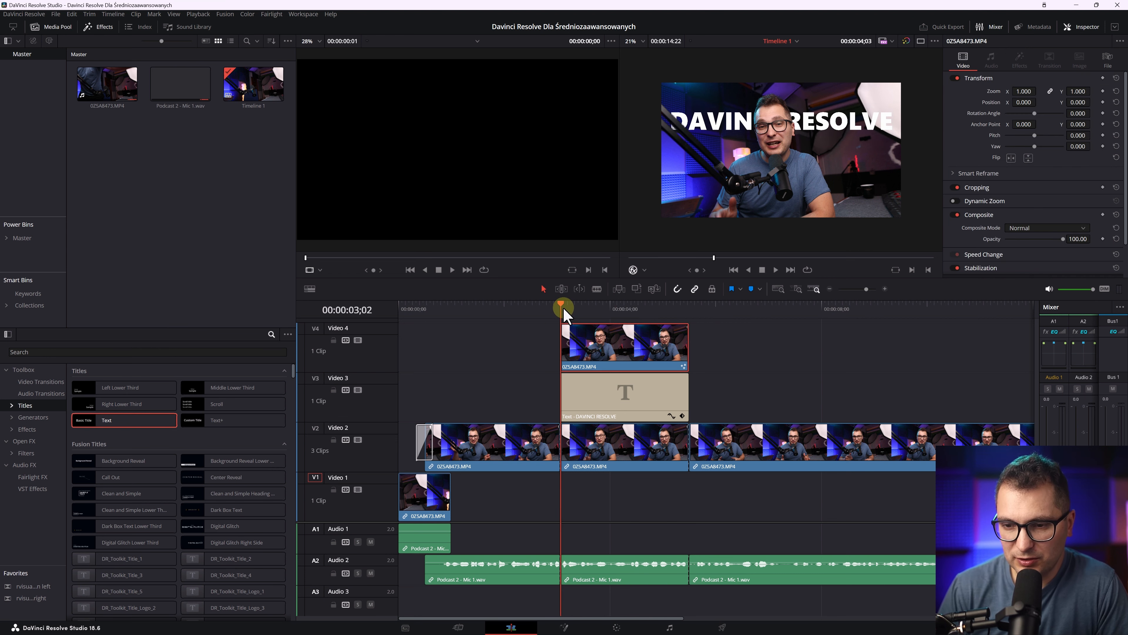
{"action": "left_click", "coordinate": [591, 392]}
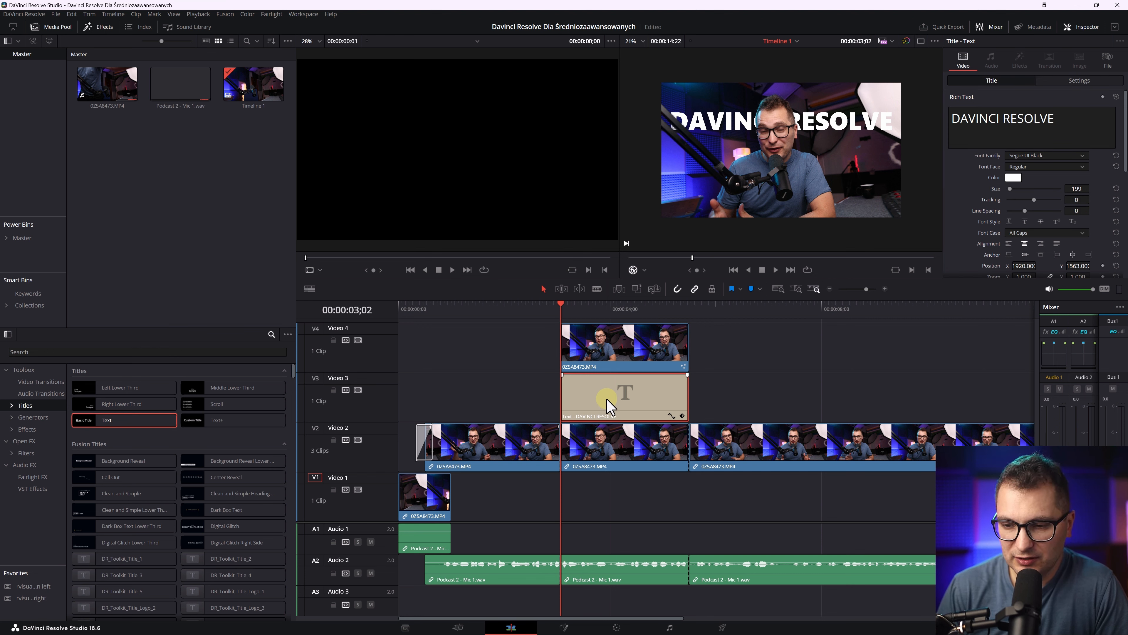
{"action": "left_click", "coordinate": [590, 396]}
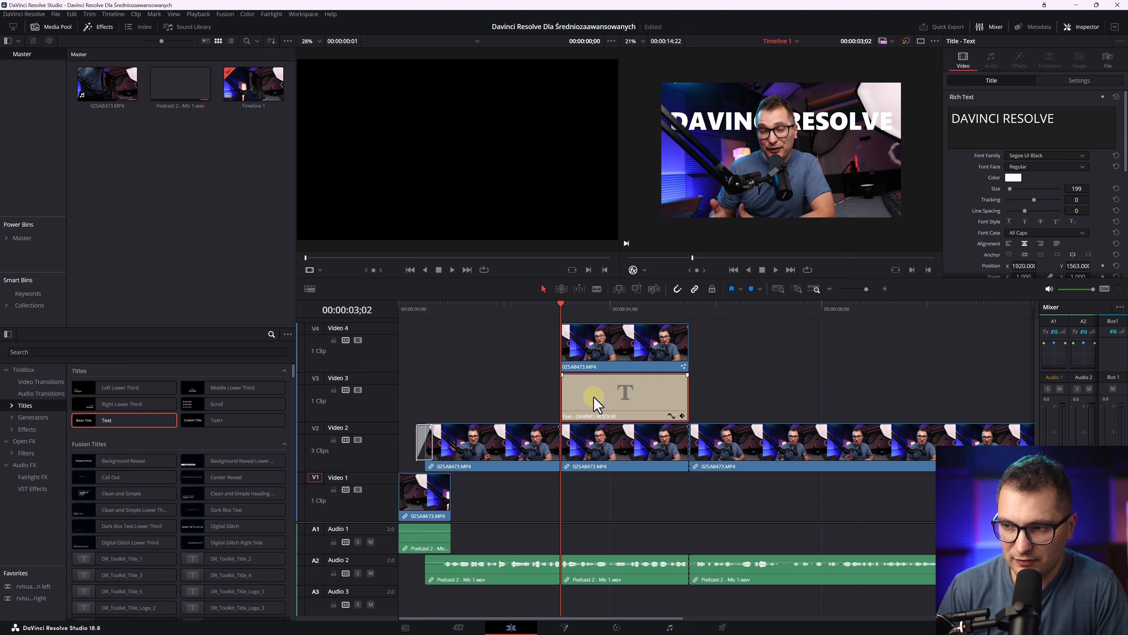
{"action": "left_click", "coordinate": [1079, 80]}
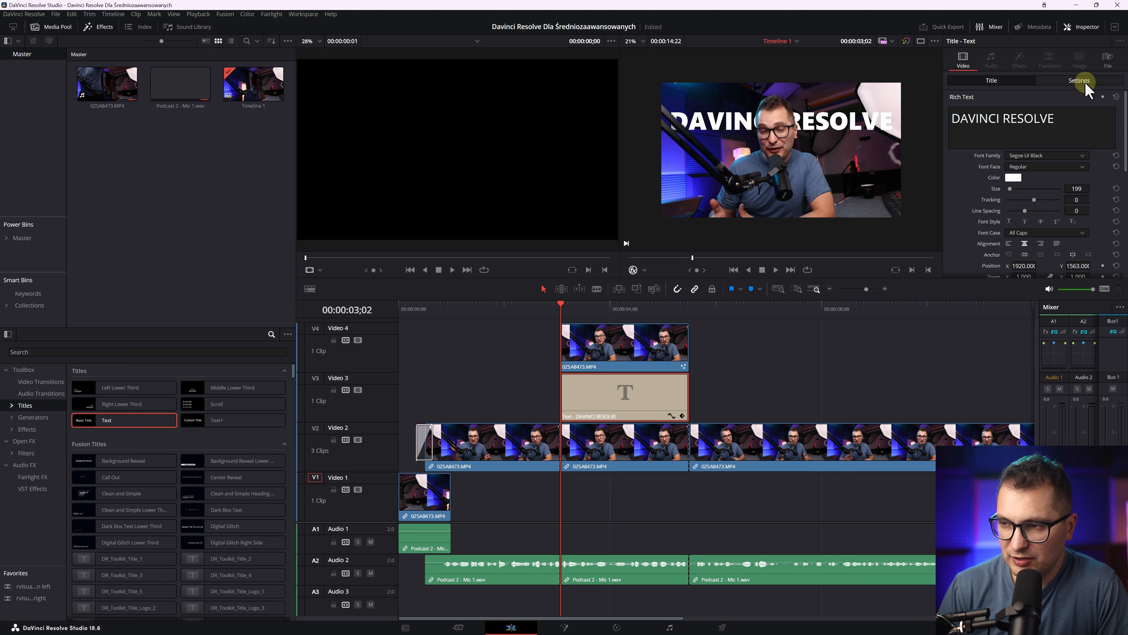
{"action": "left_click", "coordinate": [1103, 97]}
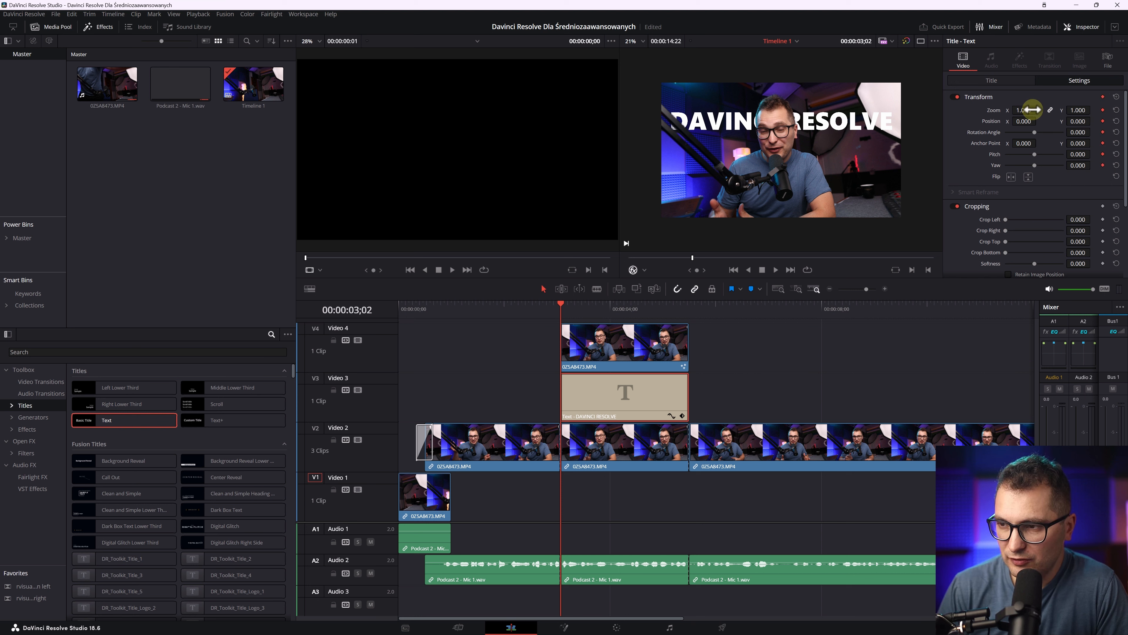
{"action": "left_click_drag", "start_coordinate": [1015, 121], "coordinate": [10, 335]}
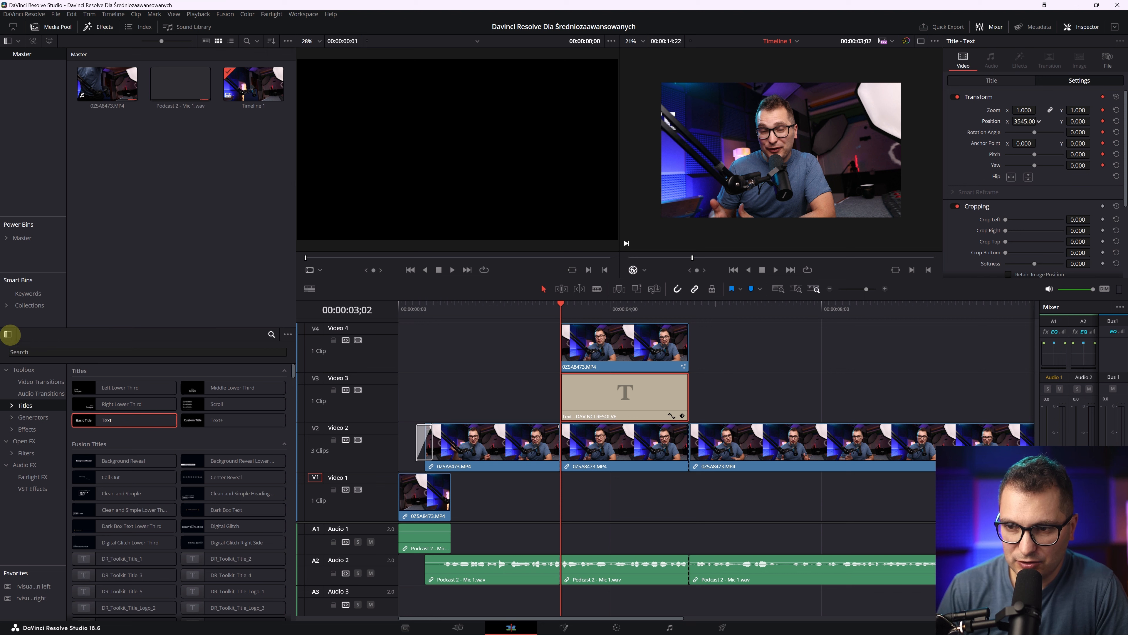
- At 00:00:03;24, set the title's Position X to 0 to finish the slide-in, and play the animation back
{"action": "left_click", "coordinate": [605, 356]}
{"action": "left_click_drag", "start_coordinate": [610, 308], "coordinate": [599, 310]}
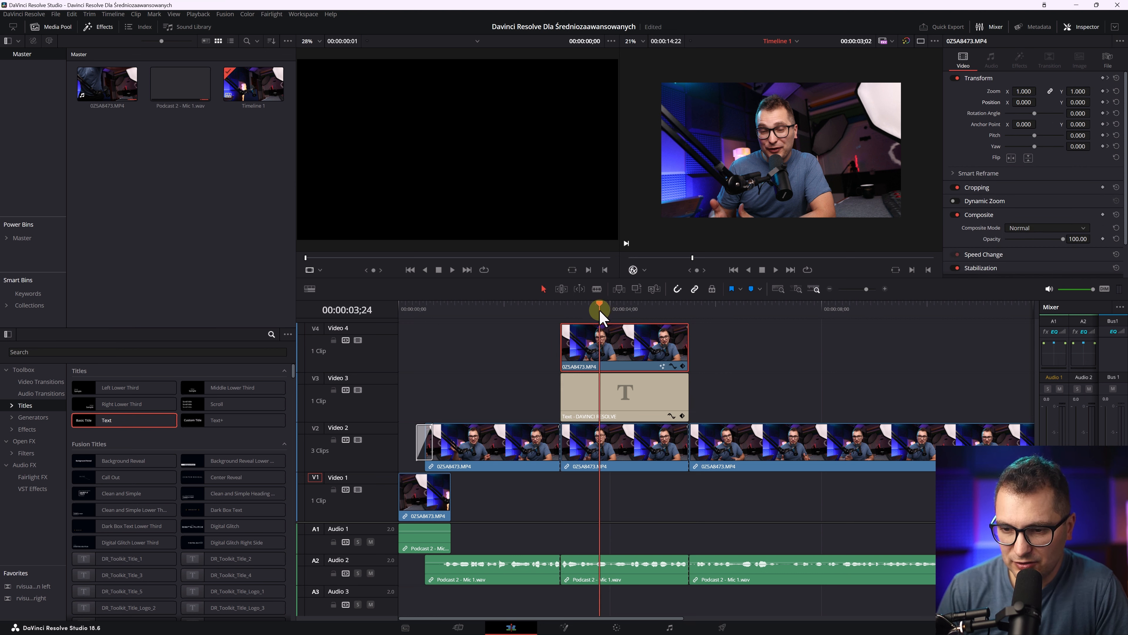
{"action": "left_click", "coordinate": [623, 402]}
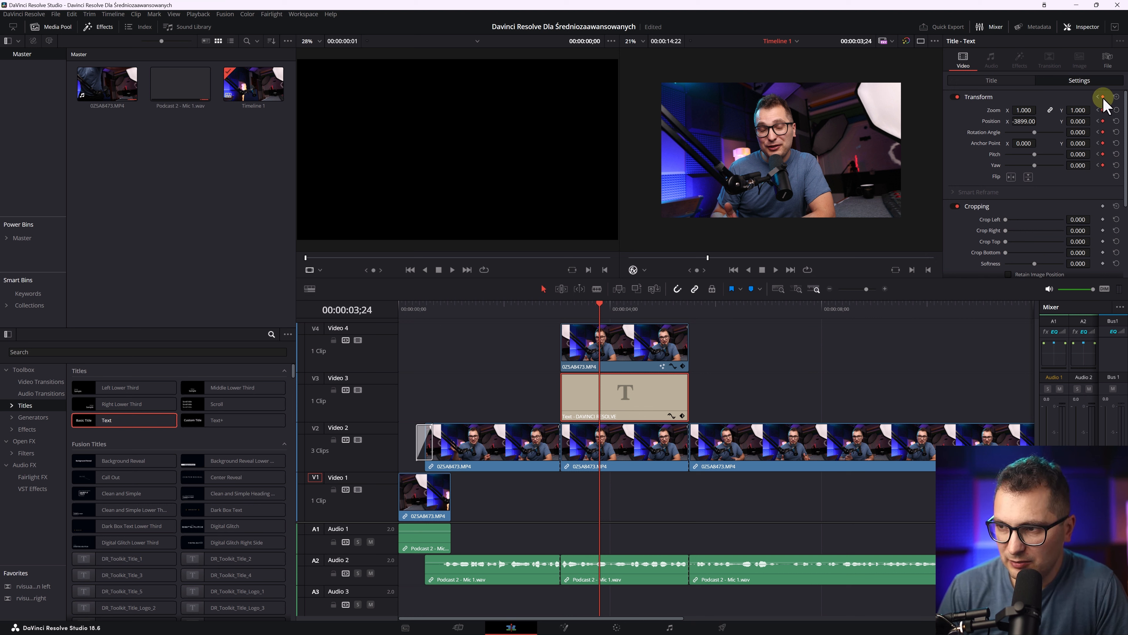
{"action": "double_click", "coordinate": [1026, 121]}
{"action": "type", "text": "0"}
{"action": "key", "text": "Return"}
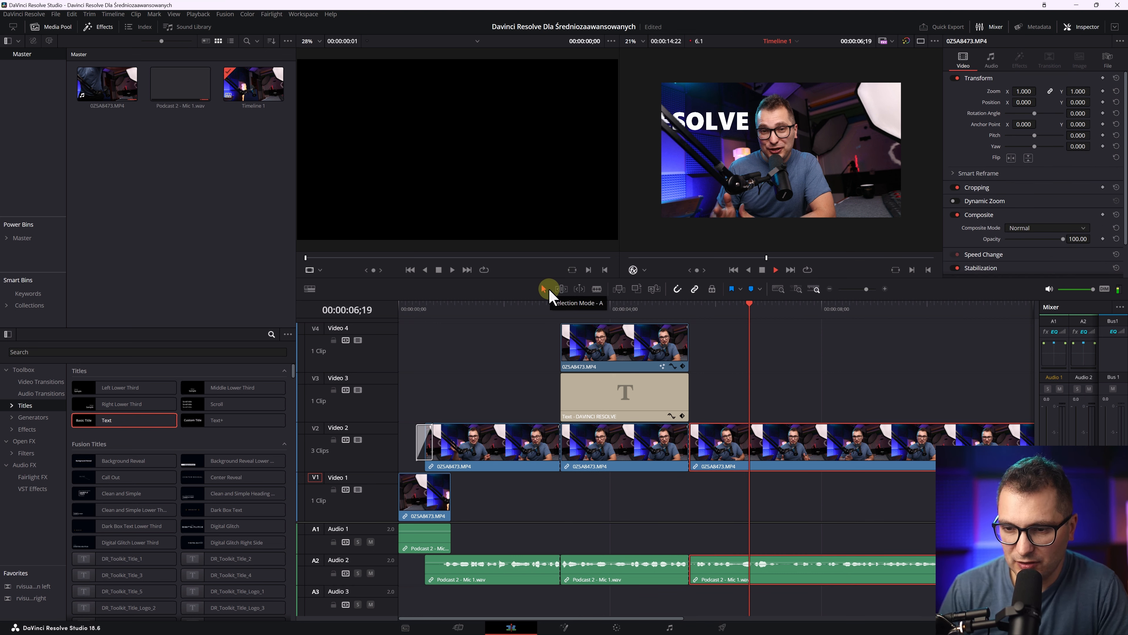
{"action": "key", "text": "space"}
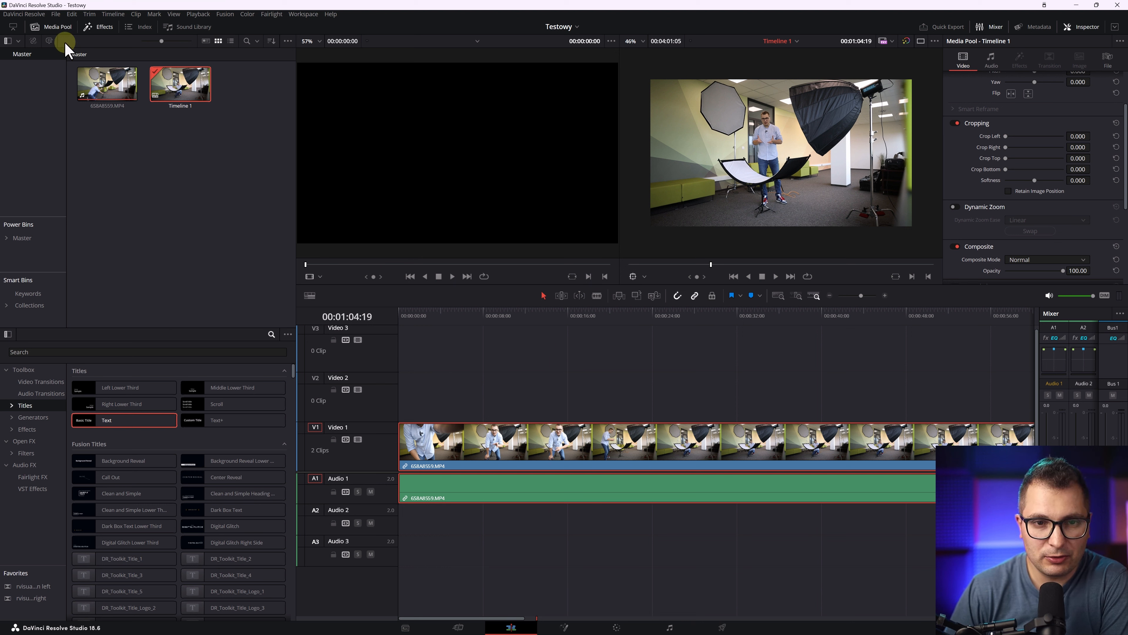
- Give Timeline 1 of the Testowy project its own settings: vertical resolution 1080 x 1920, mismatched resolution Scale full frame with crop
{"action": "right_click", "coordinate": [179, 88]}
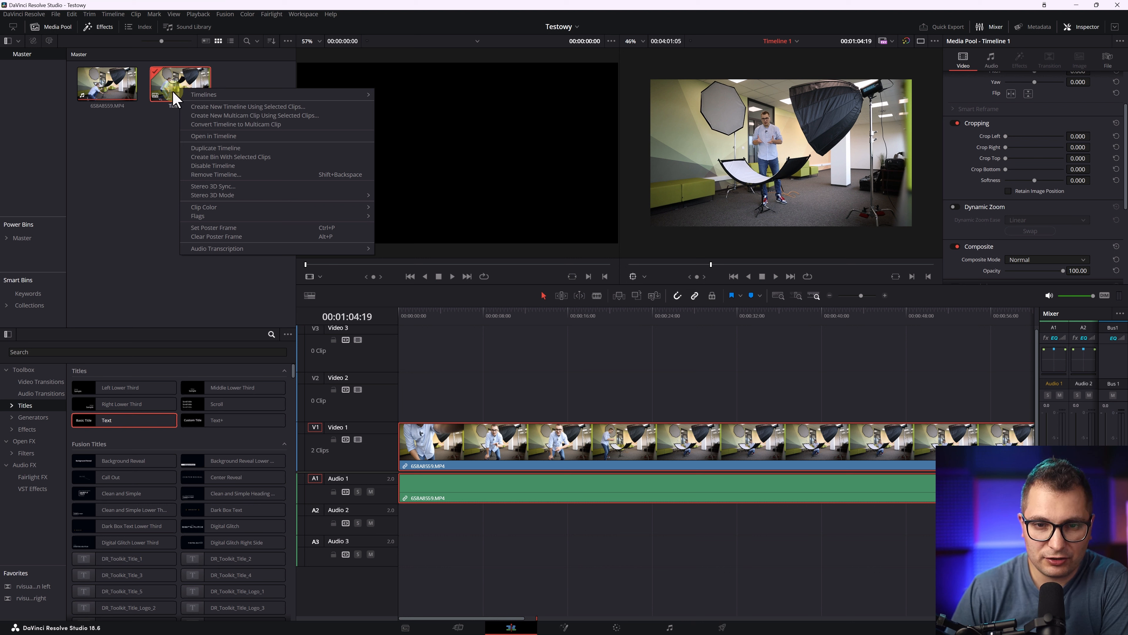
{"action": "mouse_move", "coordinate": [204, 95]}
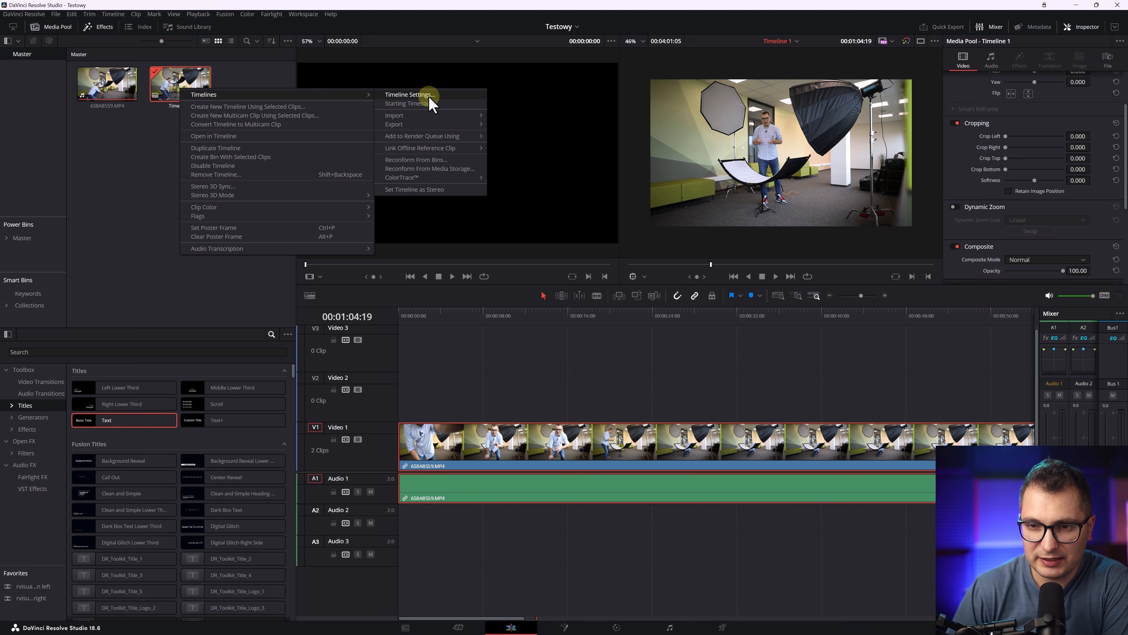
{"action": "left_click", "coordinate": [410, 94]}
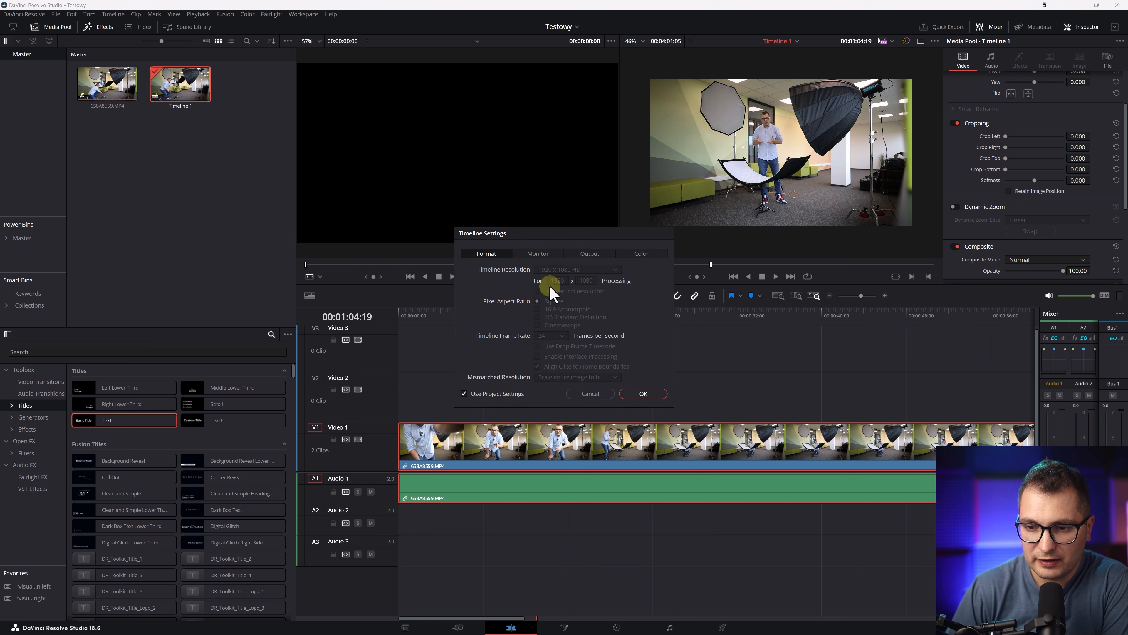
{"action": "left_click", "coordinate": [466, 393]}
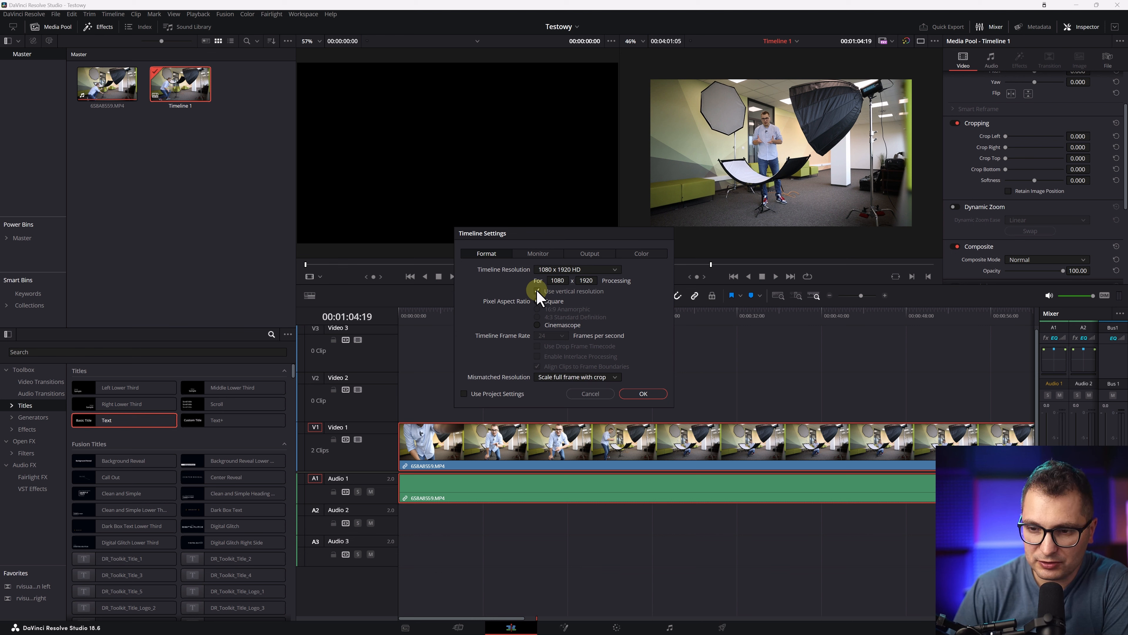
{"action": "left_click", "coordinate": [644, 394]}
- Try shifting the clip's horizontal position in the vertical frame at 00:00:19:08, and reset the position
{"action": "left_click", "coordinate": [446, 323]}
{"action": "left_click_drag", "start_coordinate": [445, 324], "coordinate": [604, 331]}
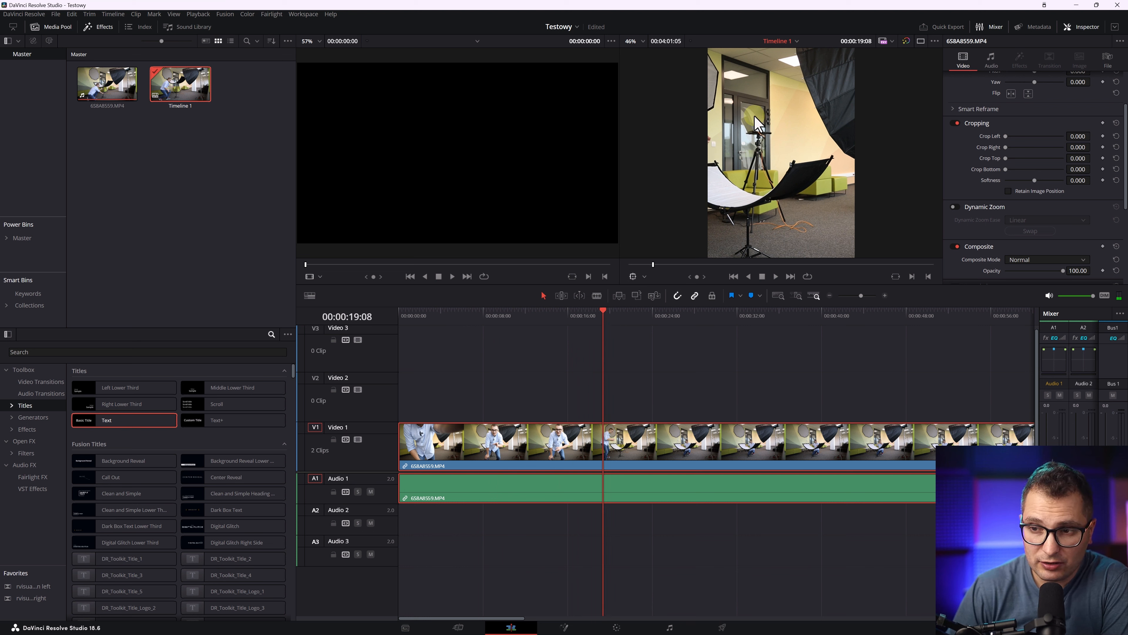
{"action": "scroll", "coordinate": [987, 129], "scroll_direction": "up", "scroll_amount": 3}
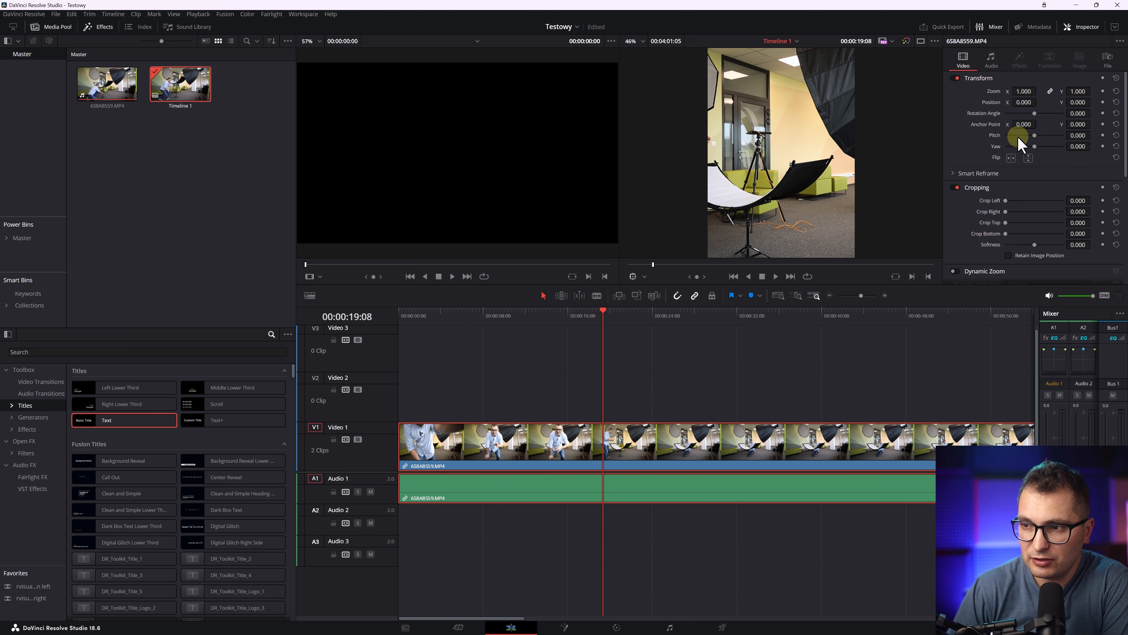
{"action": "left_click_drag", "start_coordinate": [1020, 114], "coordinate": [573, 323]}
{"action": "left_click", "coordinate": [1116, 102]}
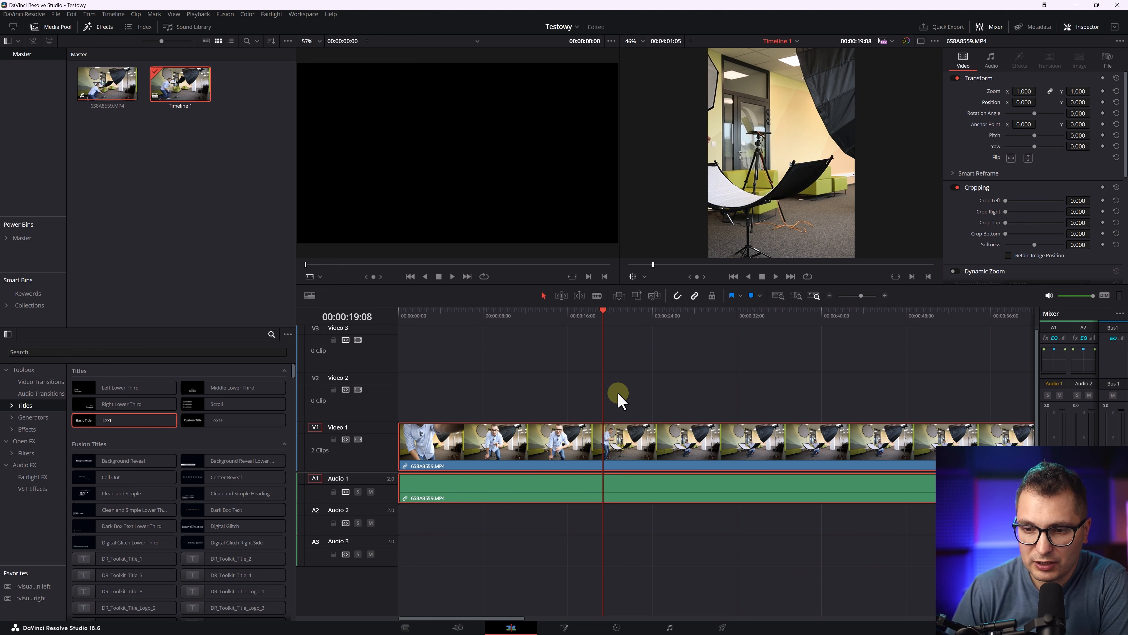
- Run Smart Reframe on the clip with the object of interest set to Auto, and play back the result
{"action": "left_click", "coordinate": [954, 174]}
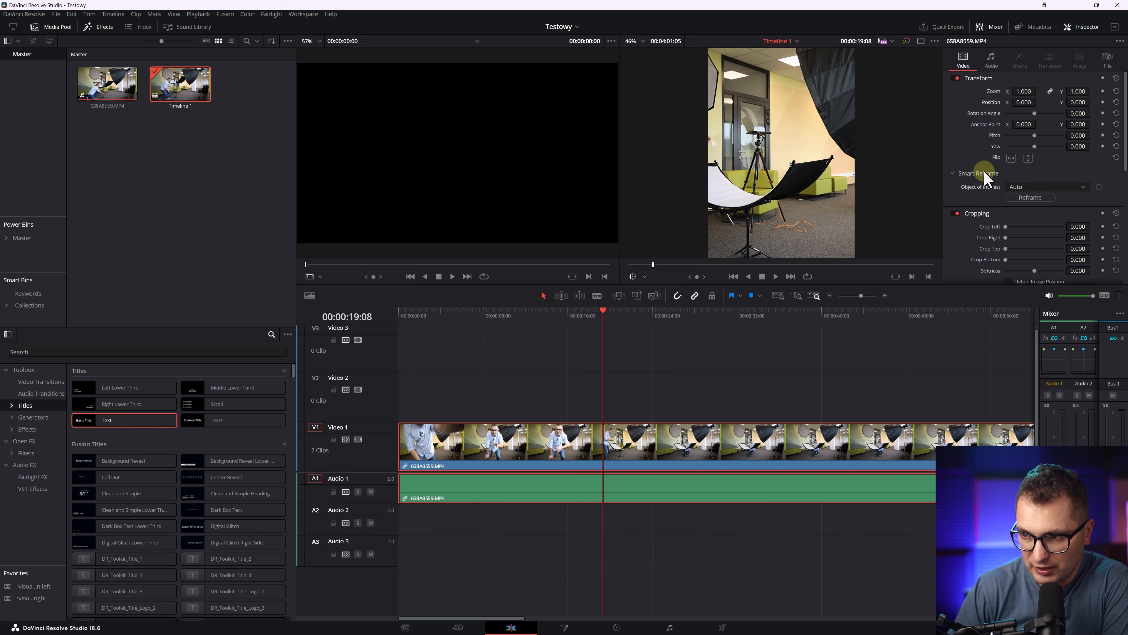
{"action": "left_click", "coordinate": [1028, 186]}
{"action": "left_click", "coordinate": [1028, 212]}
{"action": "left_click", "coordinate": [1054, 191]}
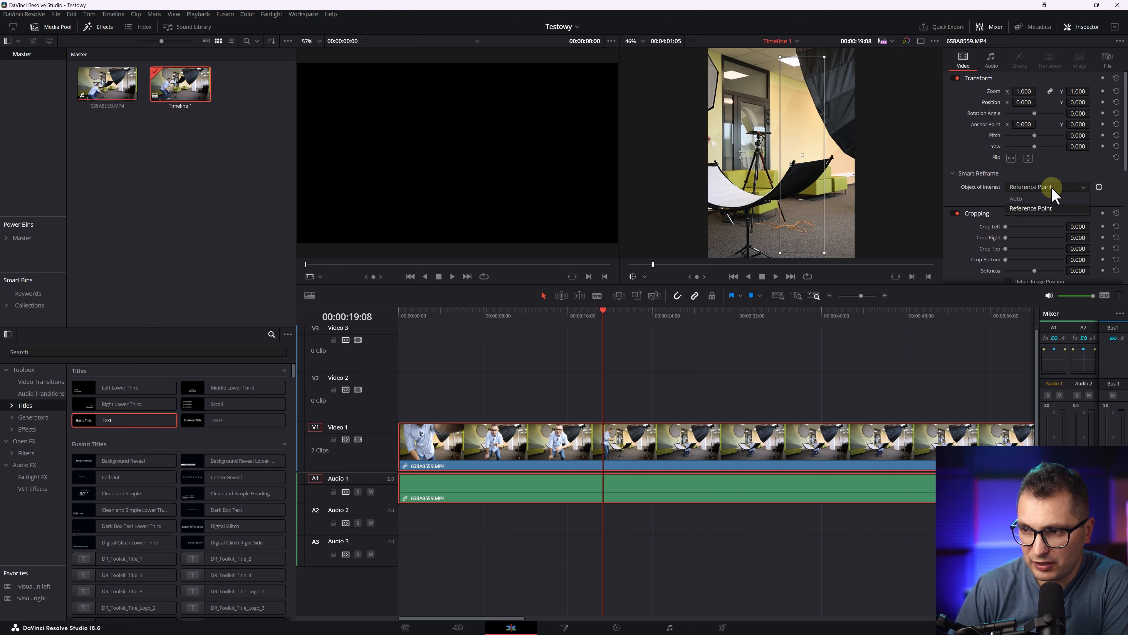
{"action": "left_click", "coordinate": [1017, 199]}
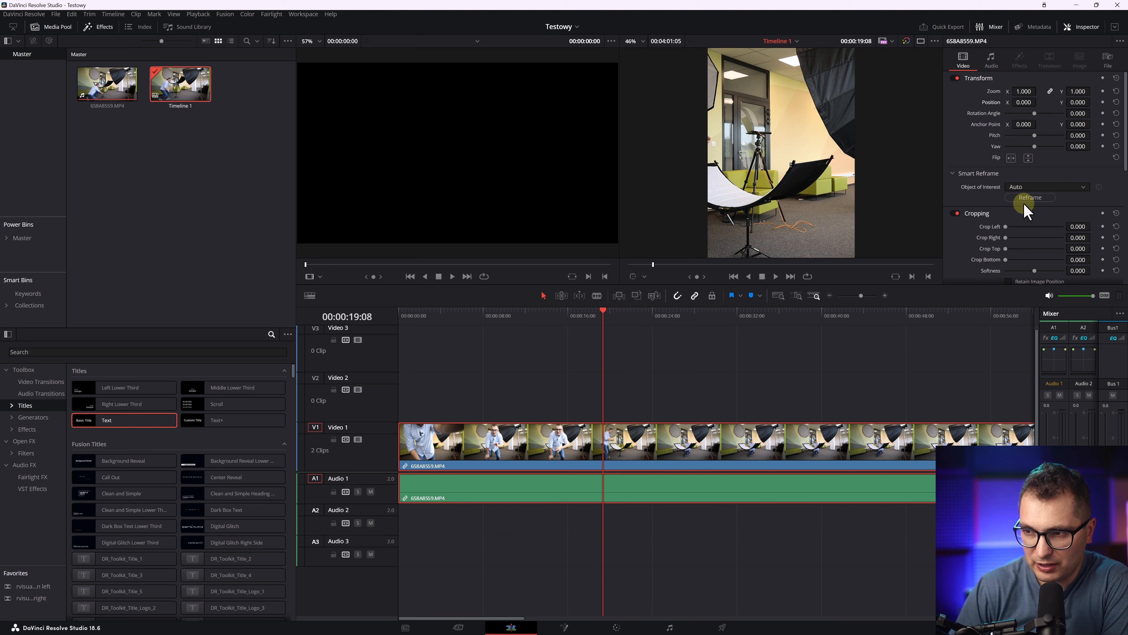
{"action": "left_click", "coordinate": [1031, 198]}
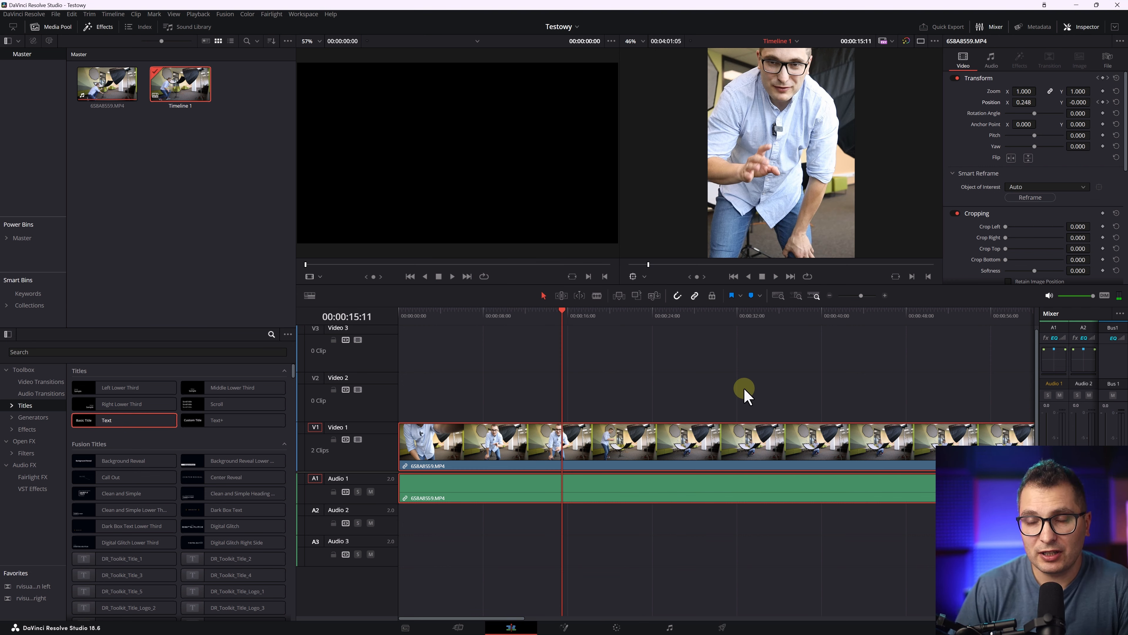
{"action": "key", "text": "space"}
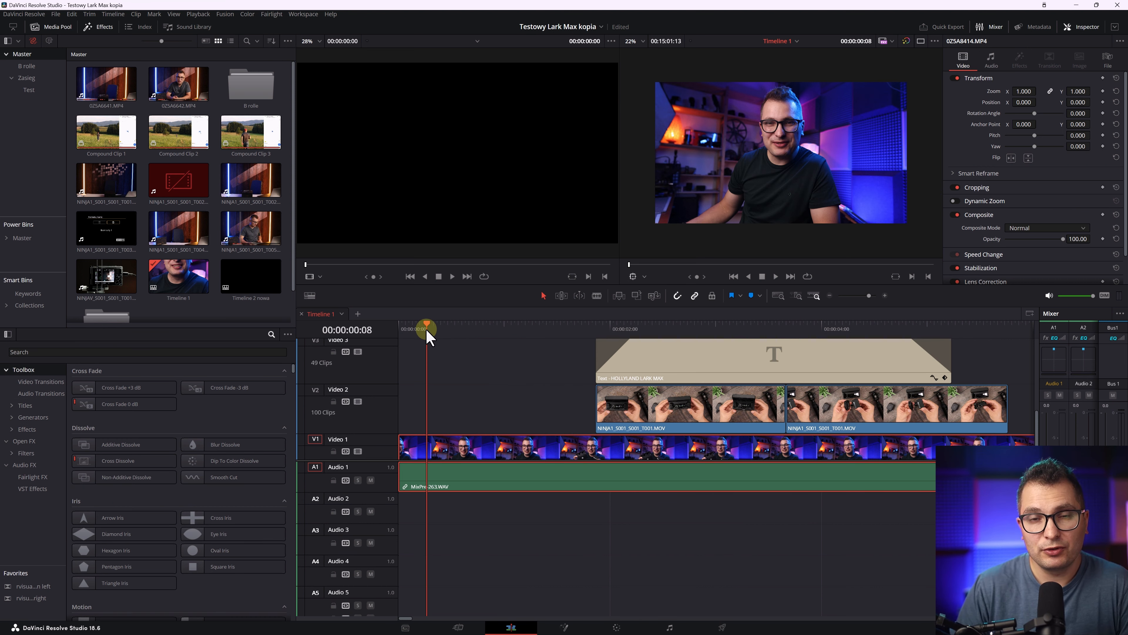
- At 00:00:00:00, add a Transform keyframe to the Video 1 clip and set its zoom to 2
{"action": "left_click_drag", "start_coordinate": [428, 326], "coordinate": [394, 325]}
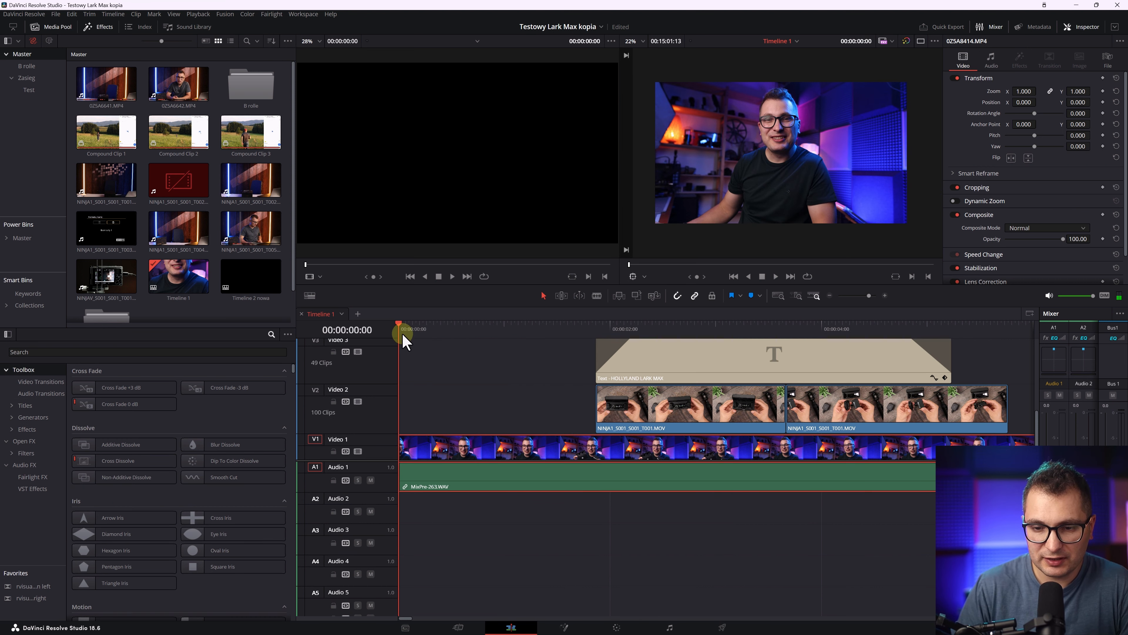
{"action": "left_click", "coordinate": [1103, 78]}
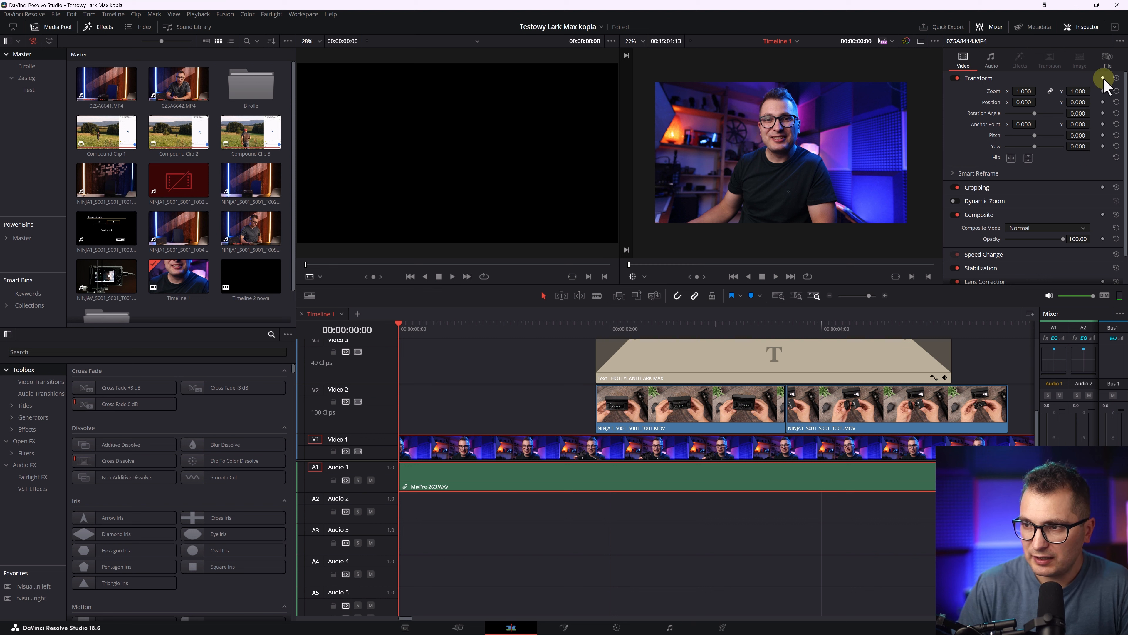
{"action": "left_click", "coordinate": [1103, 79]}
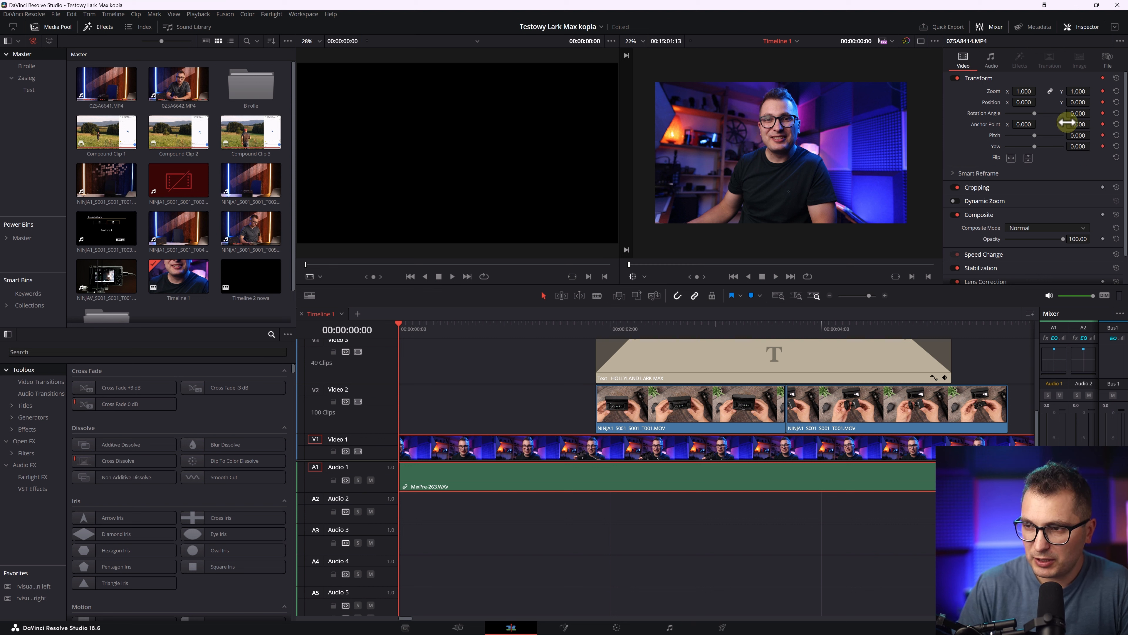
{"action": "left_click", "coordinate": [1025, 92]}
{"action": "type", "text": "2"}
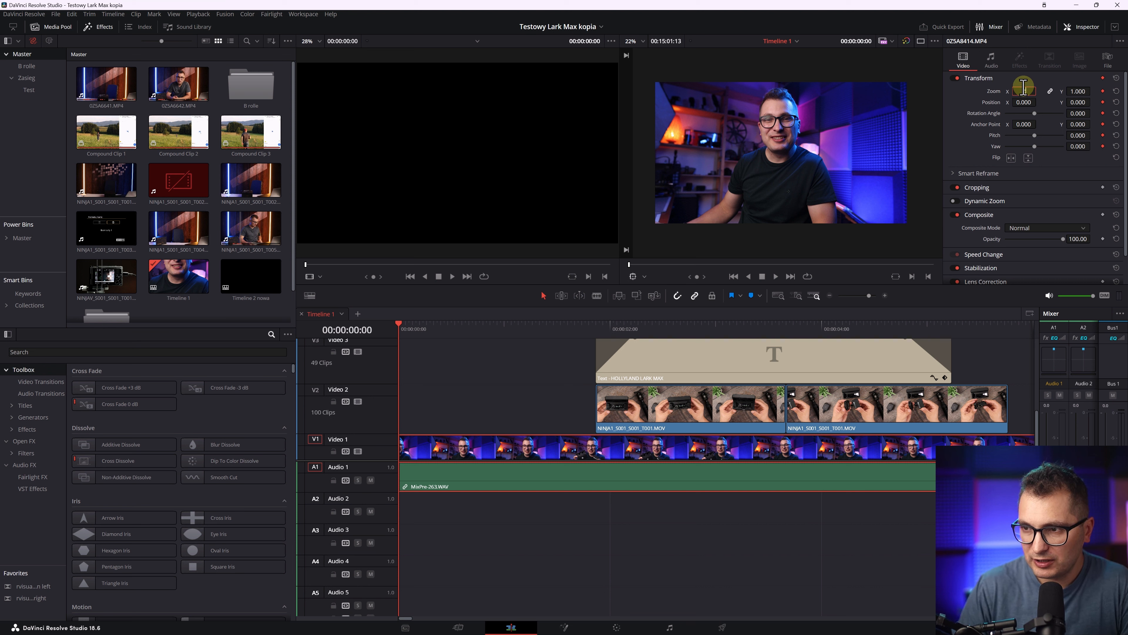
{"action": "left_click", "coordinate": [1023, 79]}
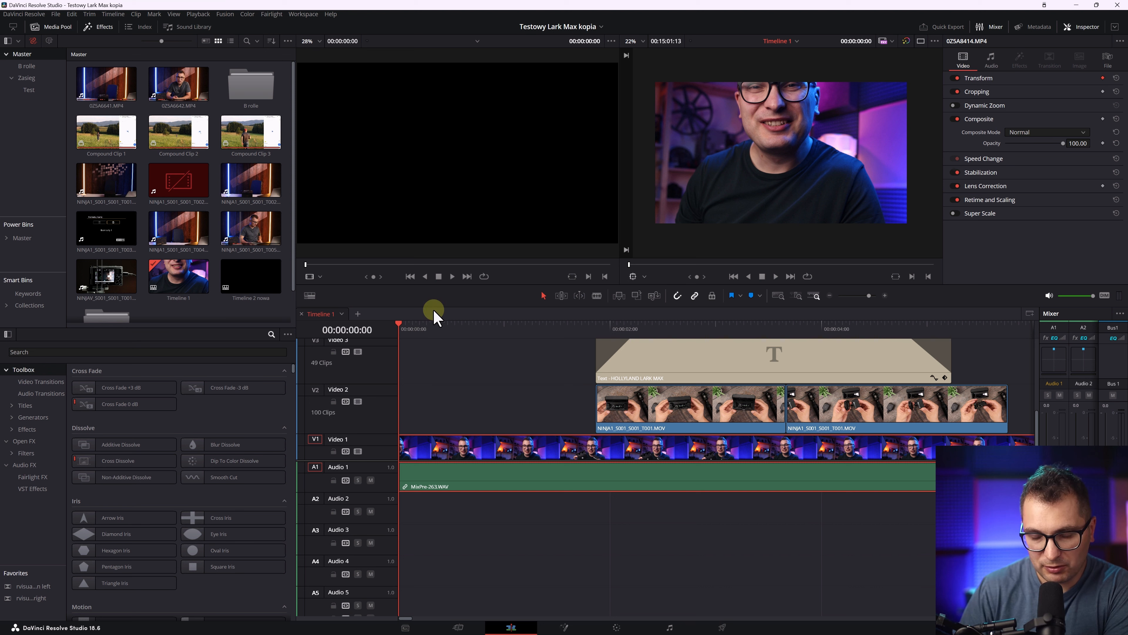
- At 00:00:00:05, set the clip's zoom to 1 to complete the quick zoom-out animation
{"action": "key", "text": "Right"}
{"action": "key", "text": "Right"}
{"action": "key", "text": "Right"}
{"action": "key", "text": "Right"}
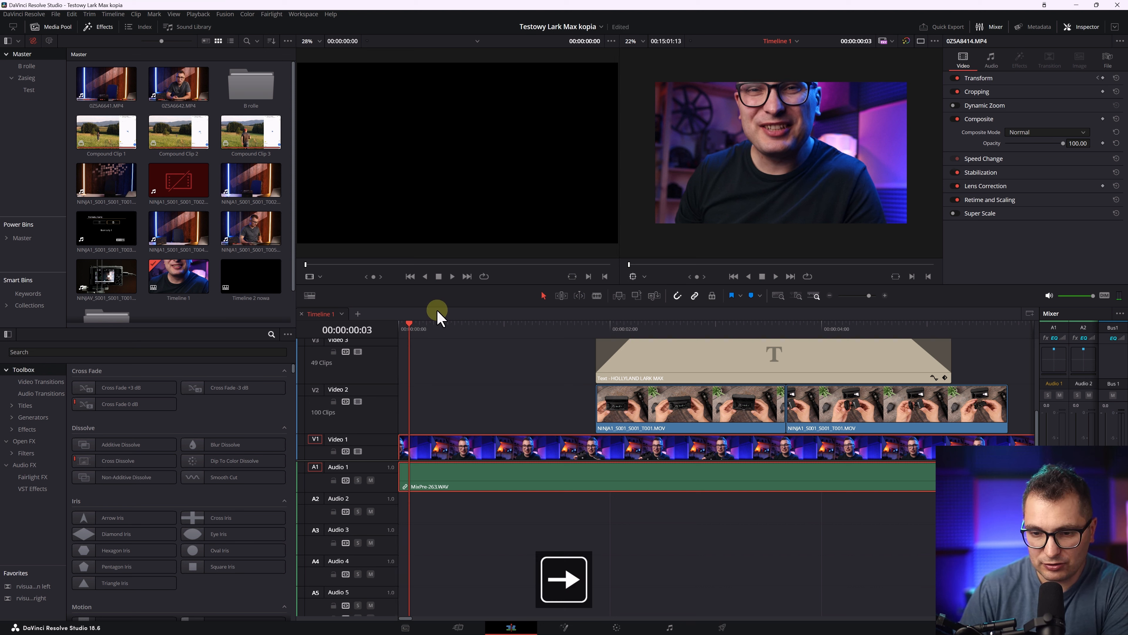
{"action": "key", "text": "Right"}
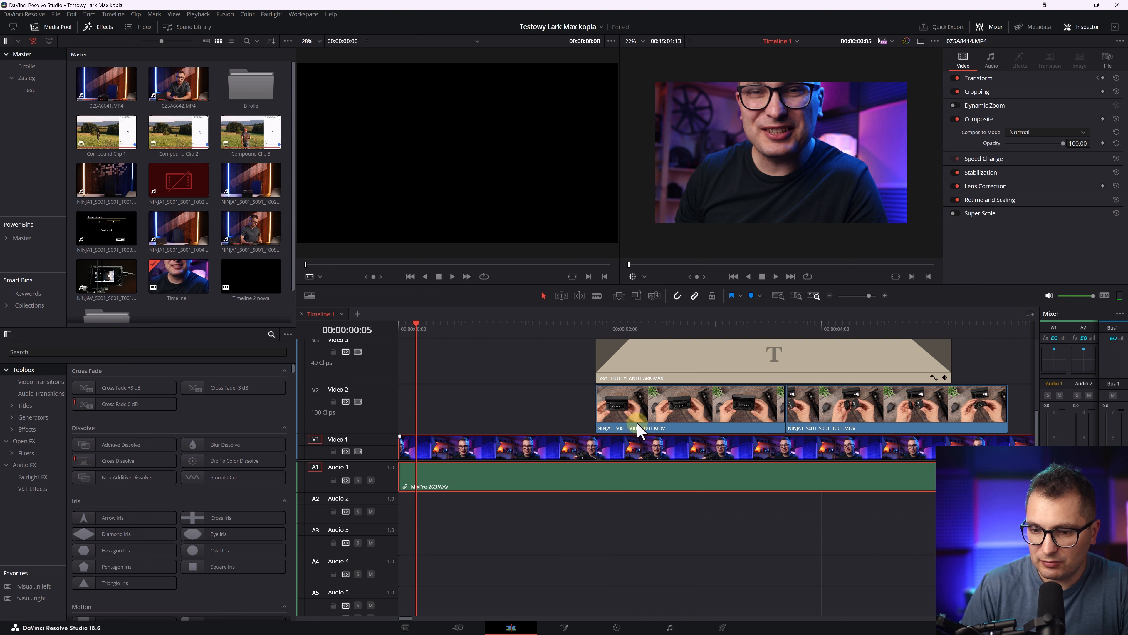
{"action": "left_click", "coordinate": [985, 79]}
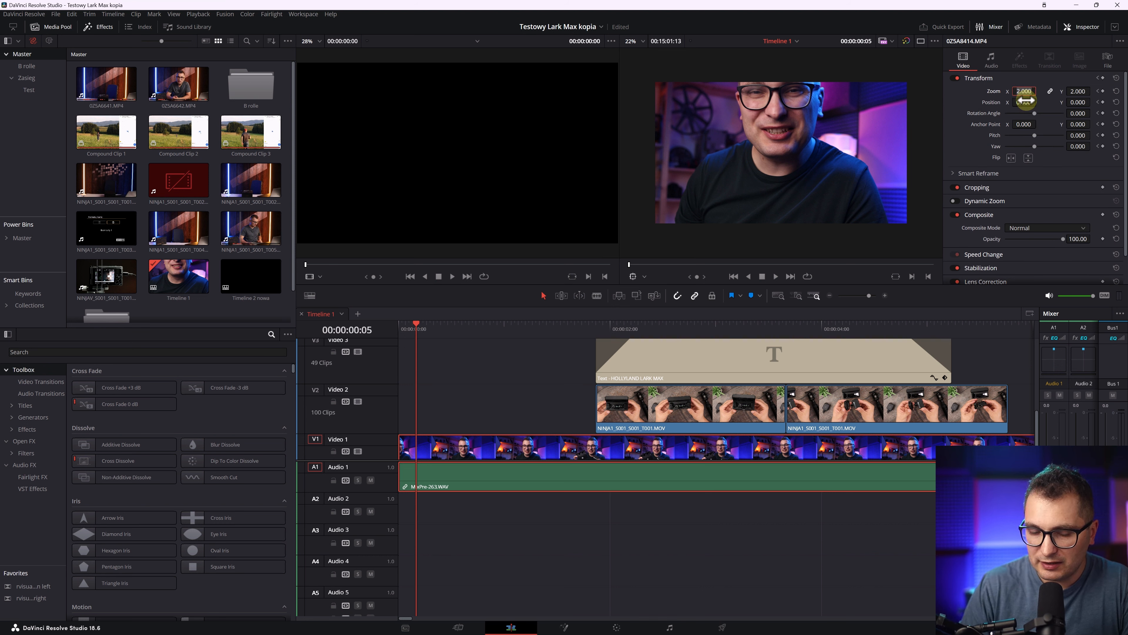
{"action": "type", "text": "1"}
{"action": "key", "text": "Return"}
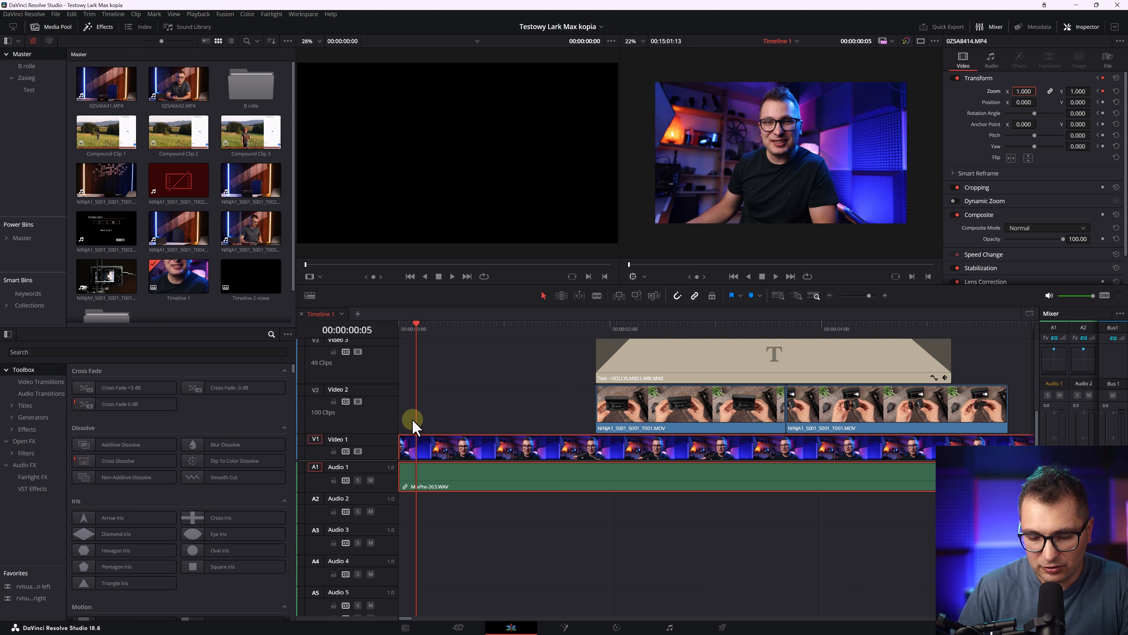
- Split the Video 1 clip and its linked audio at 00:00:00:05 with the blade tool
{"action": "key", "text": "b"}
{"action": "left_click", "coordinate": [426, 449]}
{"action": "key", "text": "a"}
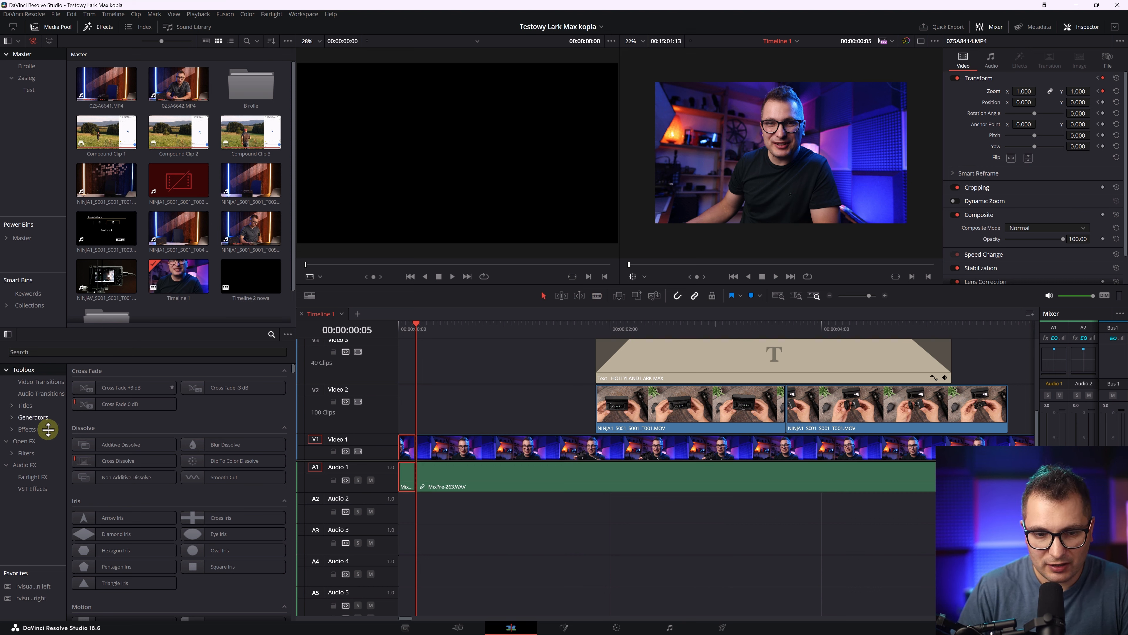
- Apply the Zoom Blur effect to the short five-frame segment and play the animation back from the timeline's start
{"action": "left_click", "coordinate": [25, 441]}
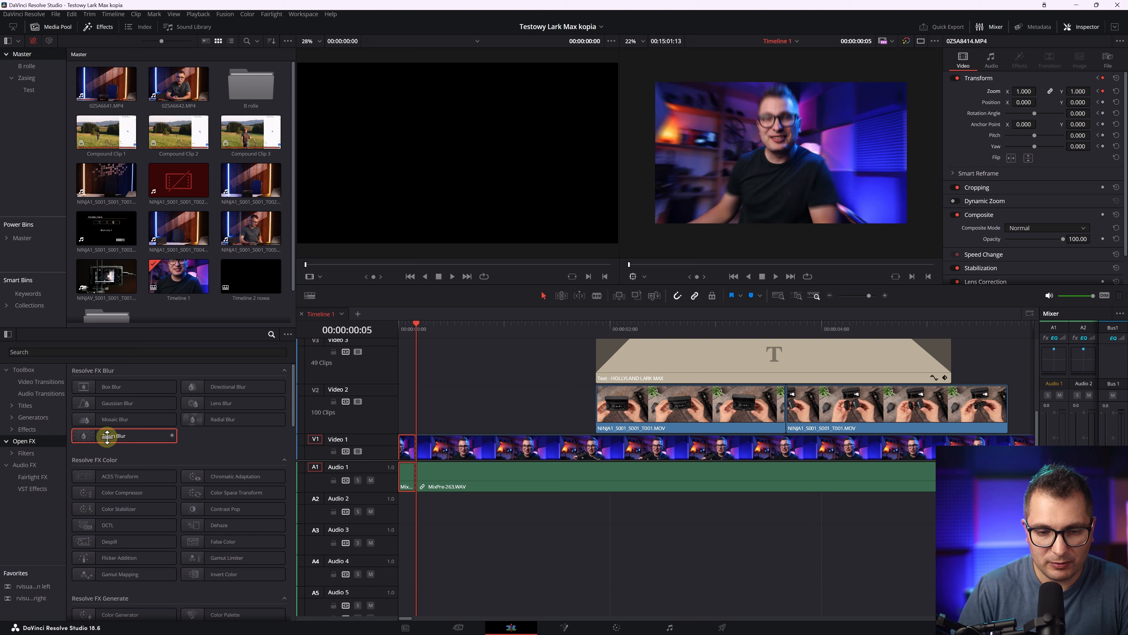
{"action": "left_click_drag", "start_coordinate": [102, 437], "coordinate": [406, 453]}
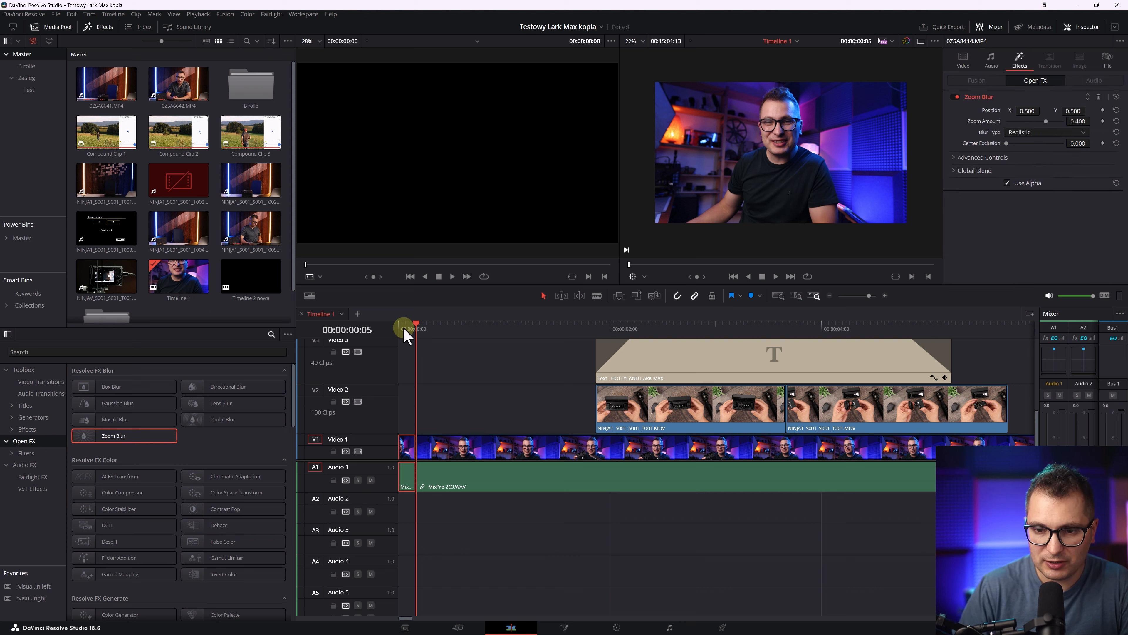
{"action": "left_click_drag", "start_coordinate": [403, 328], "coordinate": [390, 326]}
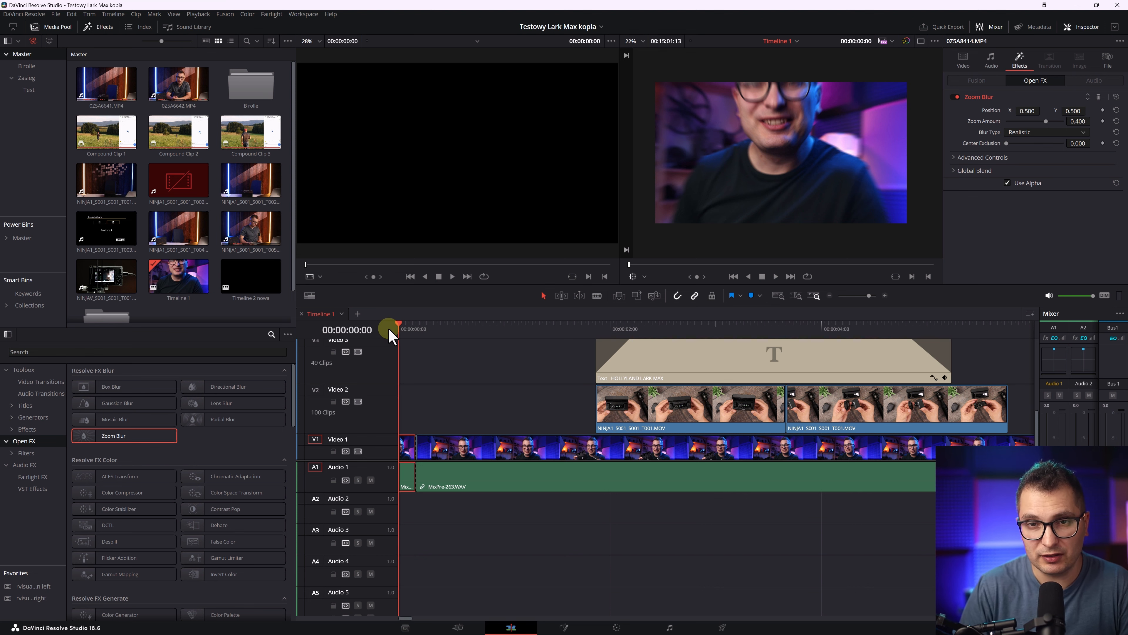
{"action": "key", "text": "space"}
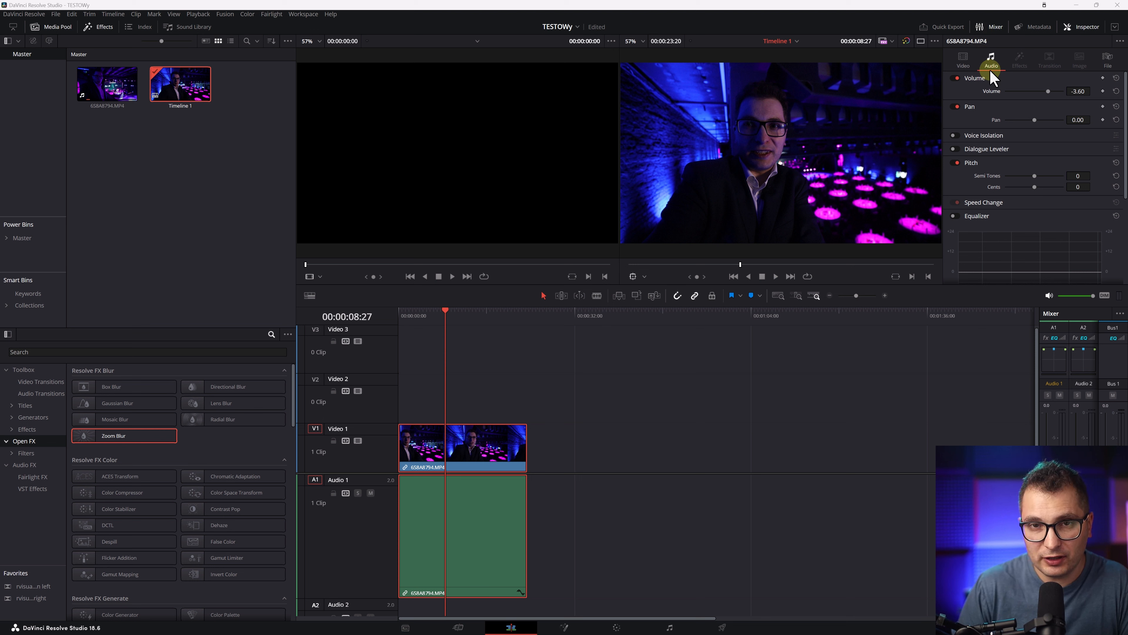
- Play the nightclub clip in the TESTOWy project from about 2 seconds to hear its unprocessed audio
{"action": "left_click", "coordinate": [410, 315]}
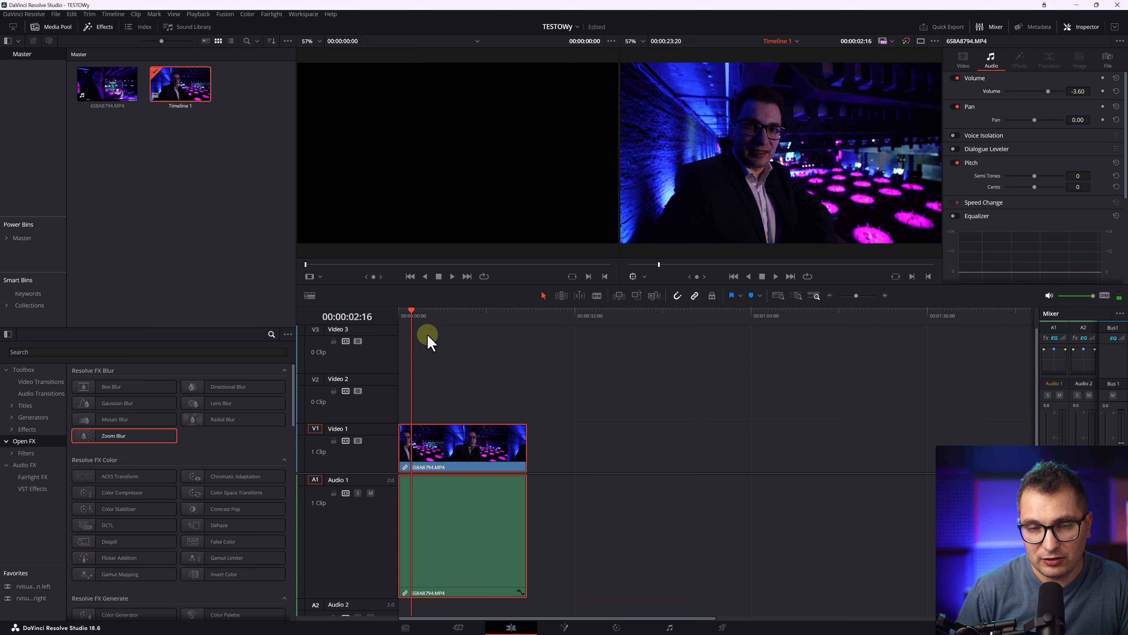
{"action": "key", "text": "space"}
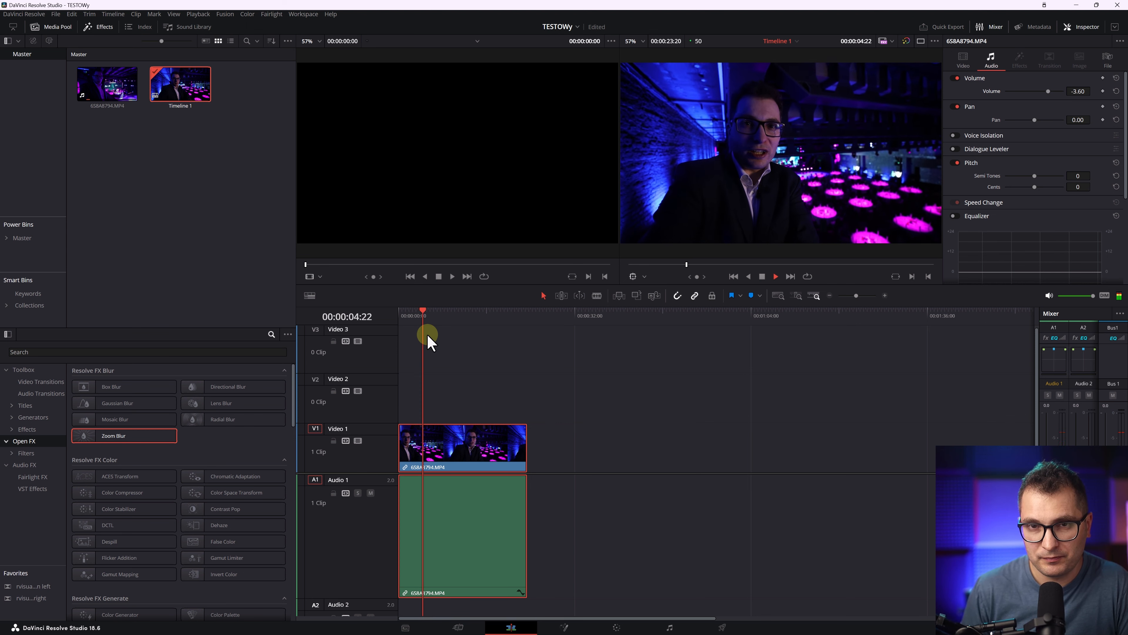
{"action": "key", "text": "space"}
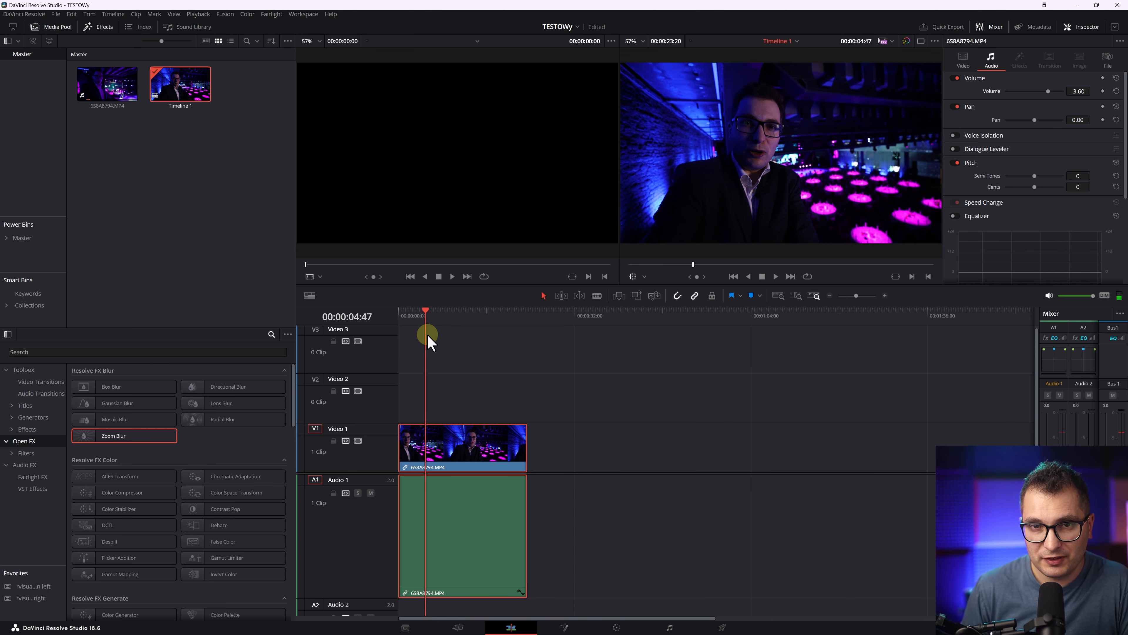
- Enable Voice Isolation on the clip's audio with an amount of 100 and play back the result
{"action": "left_click", "coordinate": [956, 134]}
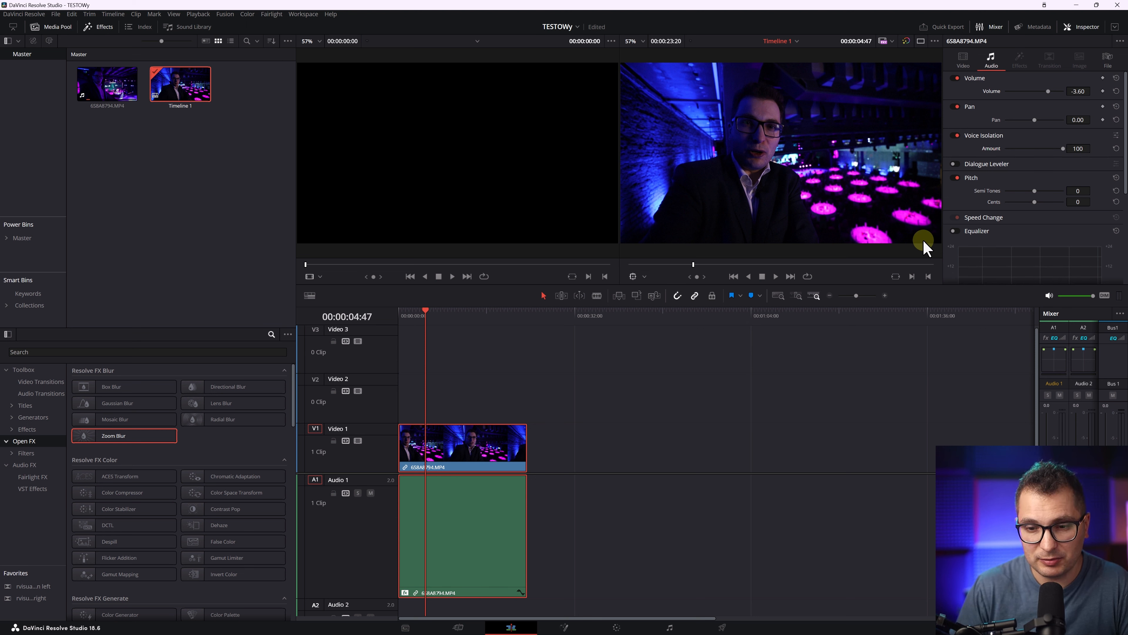
{"action": "key", "text": "space"}
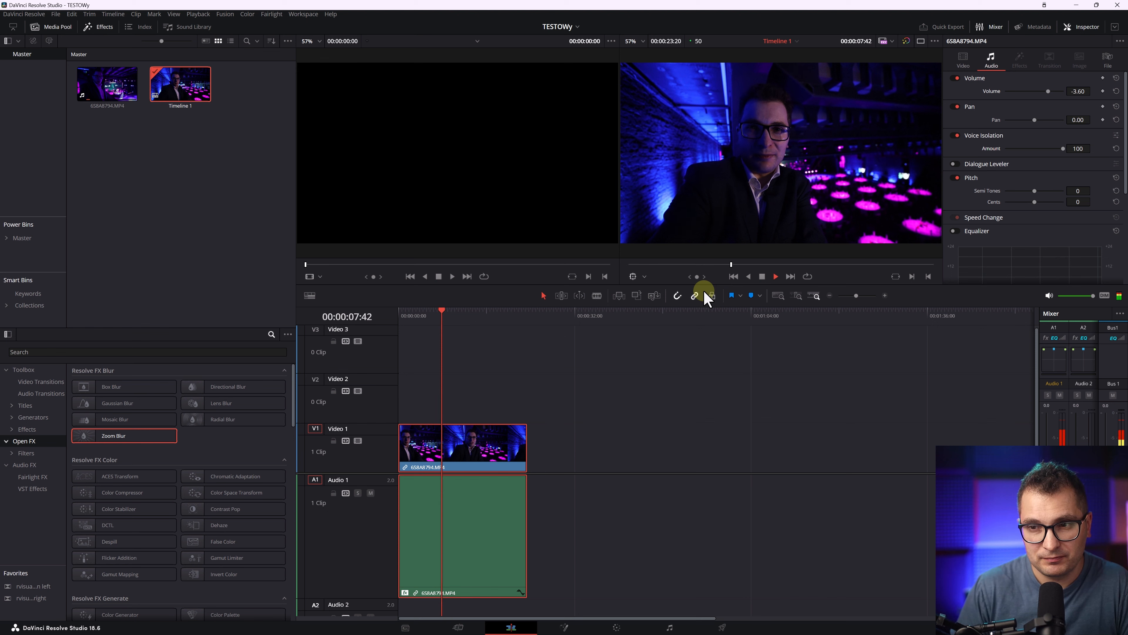
{"action": "key", "text": "space"}
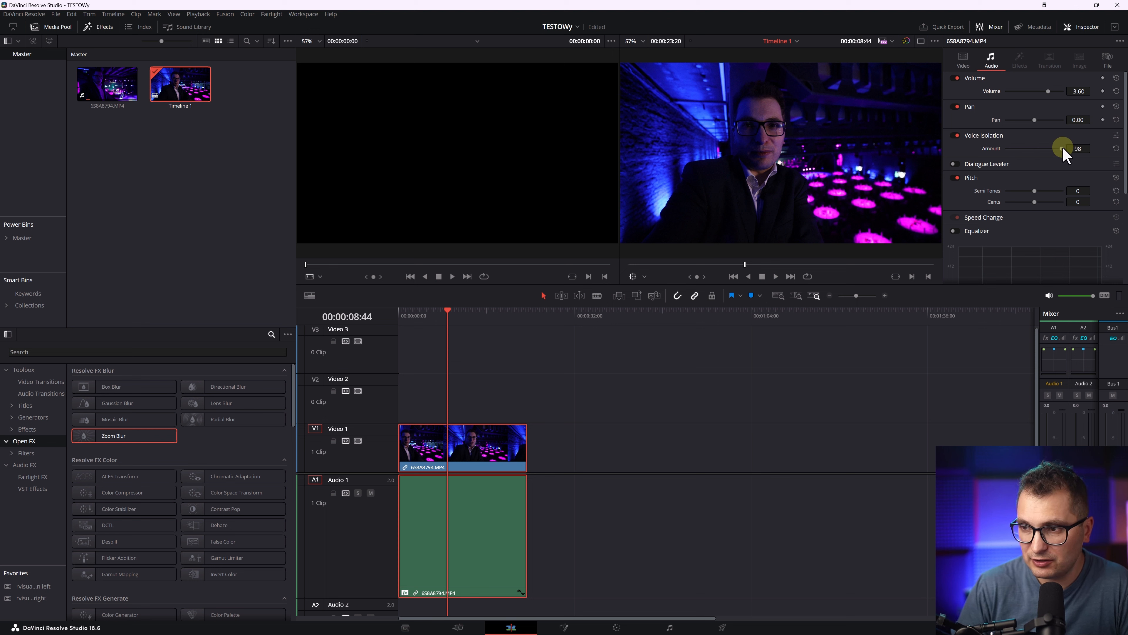
- Reduce the Voice Isolation amount to 29 and compare the playback with the effect off and on
{"action": "left_click_drag", "start_coordinate": [1065, 149], "coordinate": [1020, 151]}
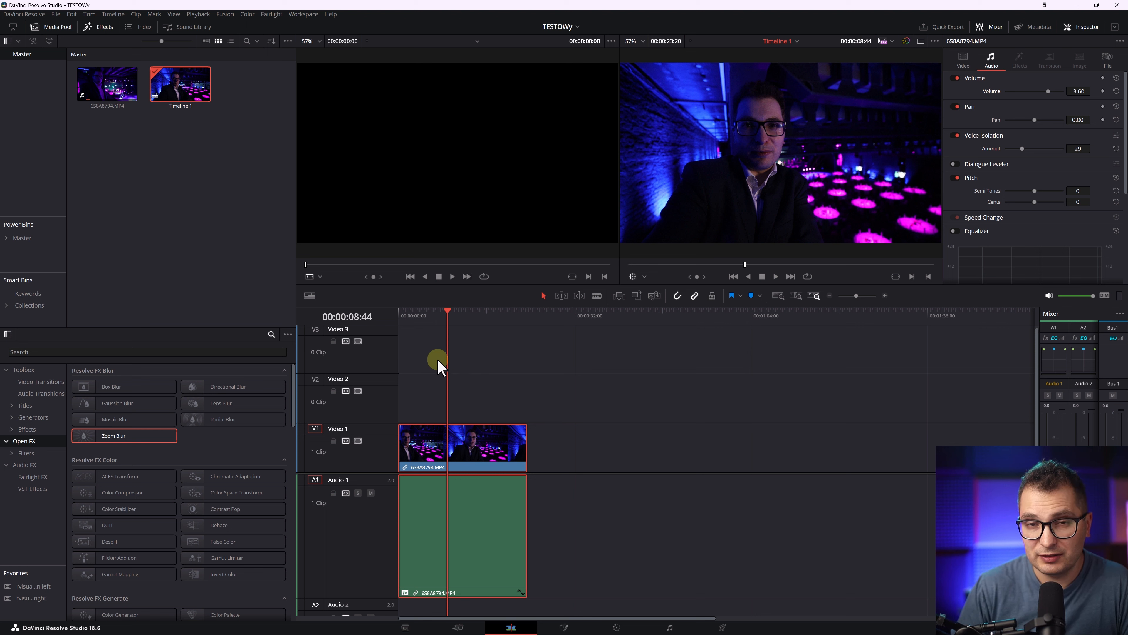
{"action": "key", "text": "space"}
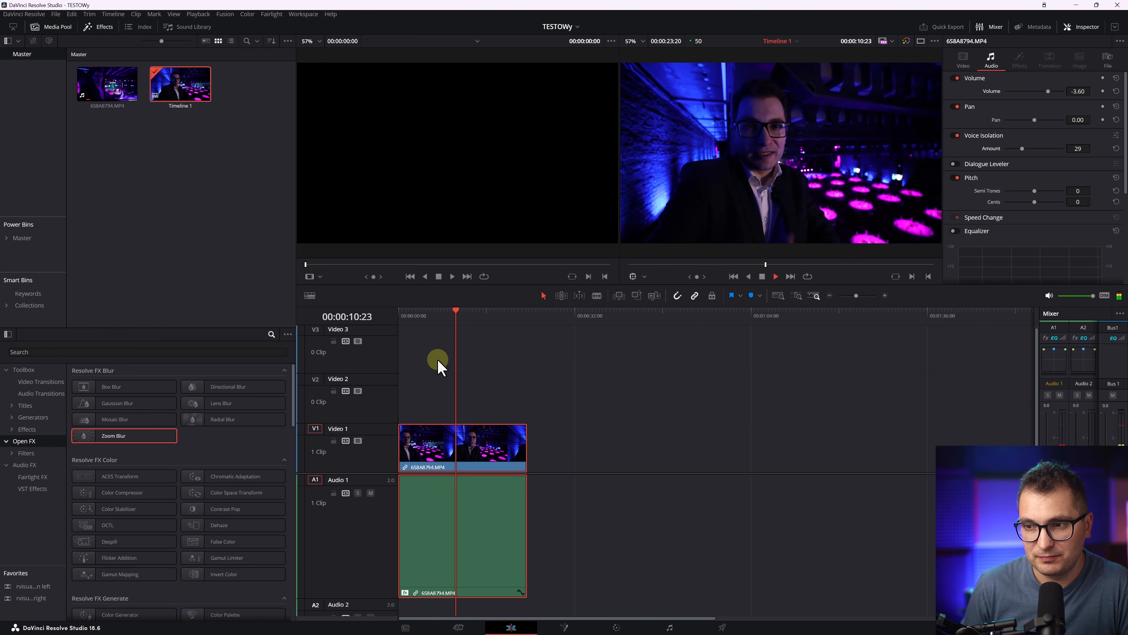
{"action": "left_click", "coordinate": [955, 136]}
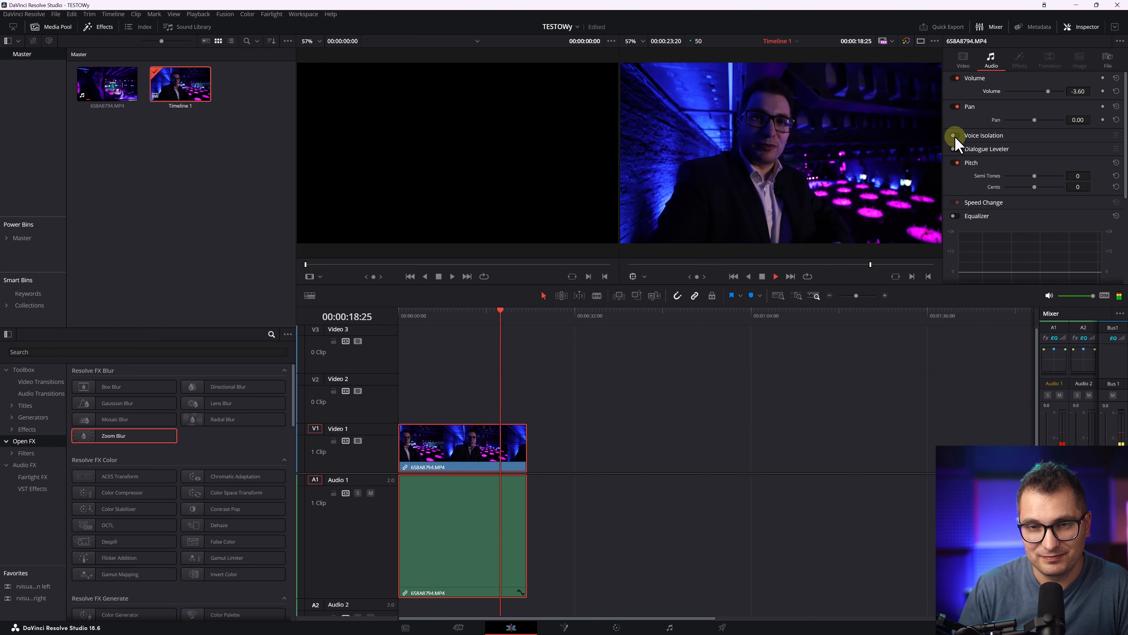
{"action": "left_click", "coordinate": [954, 136]}
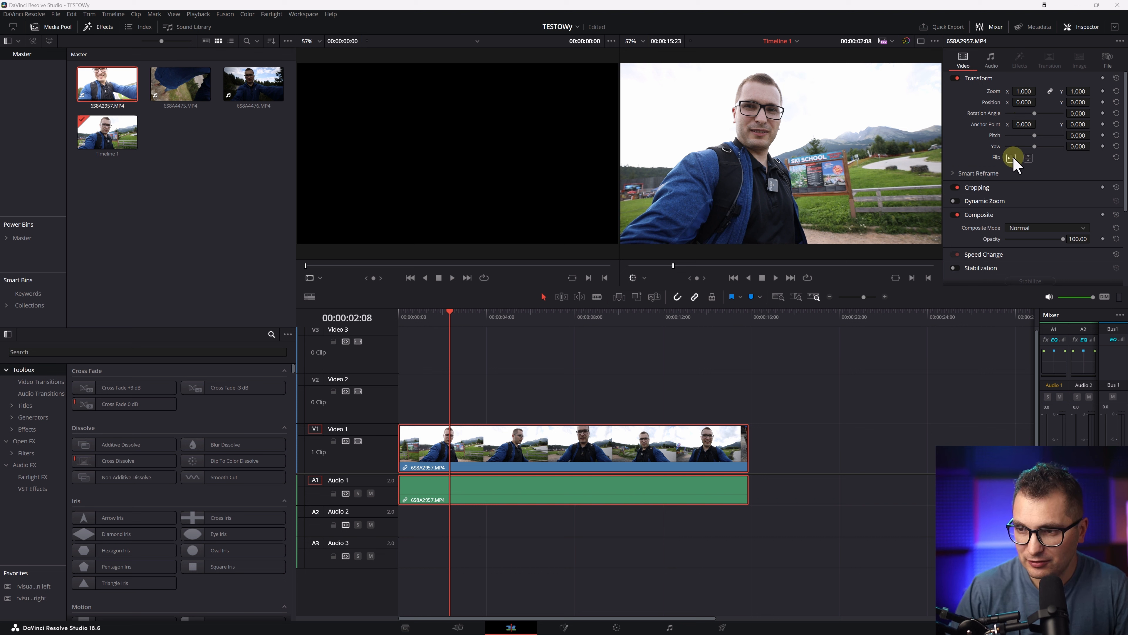
- Stabilize the ski school selfie clip in Perspective mode with Zoom enabled
{"action": "scroll", "coordinate": [995, 195], "scroll_direction": "down", "scroll_amount": 3}
{"action": "left_click", "coordinate": [955, 162]}
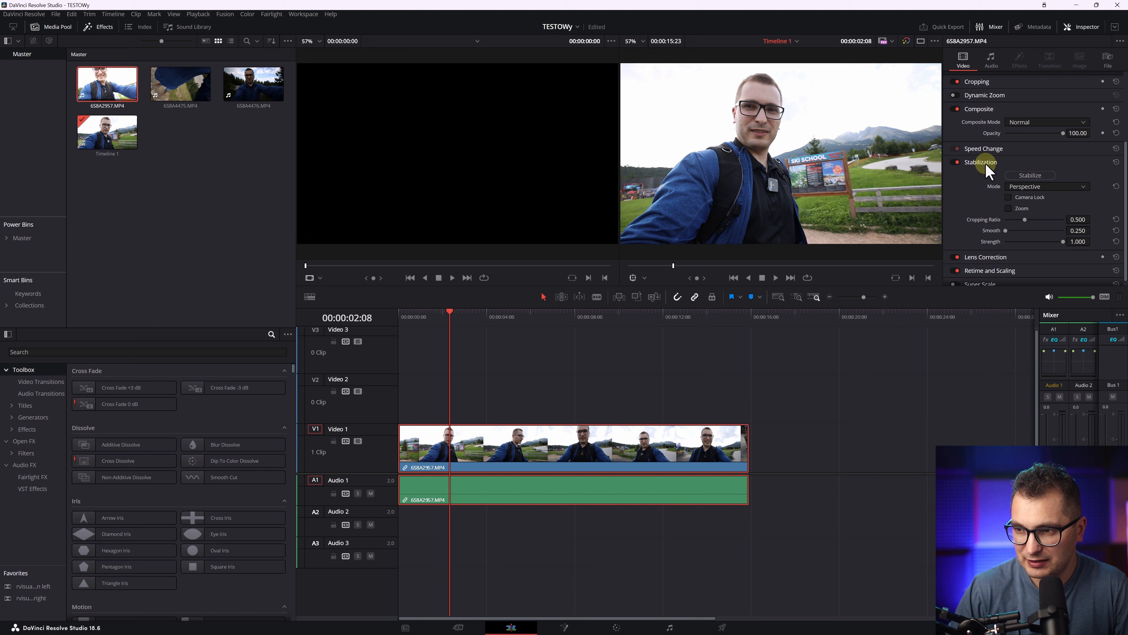
{"action": "left_click", "coordinate": [1022, 186]}
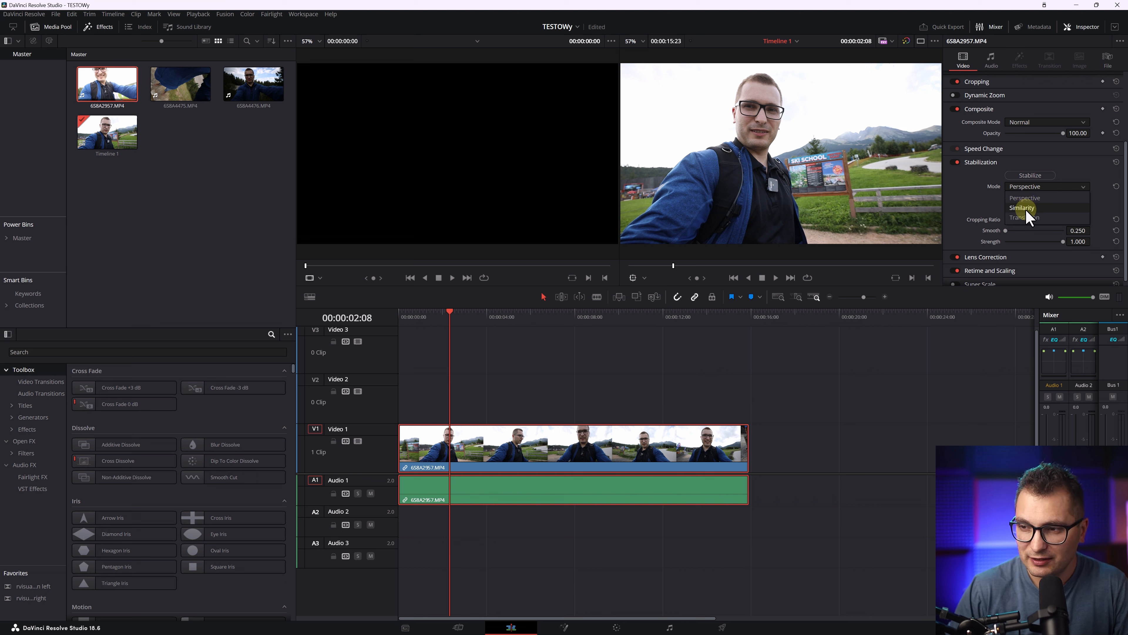
{"action": "left_click", "coordinate": [1025, 198]}
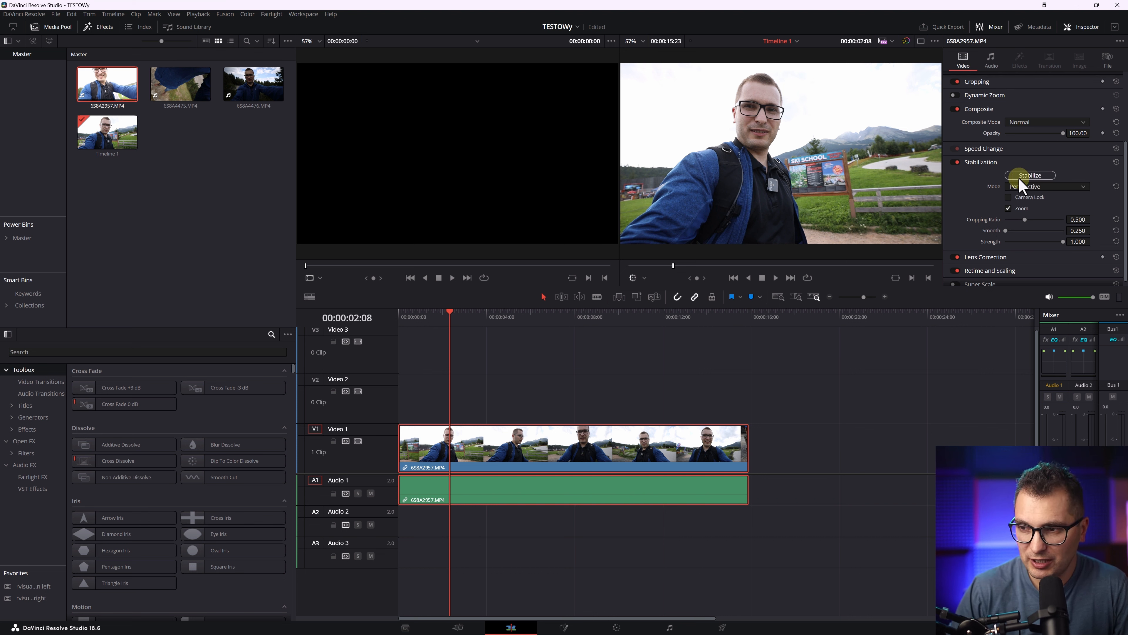
{"action": "left_click", "coordinate": [1030, 175]}
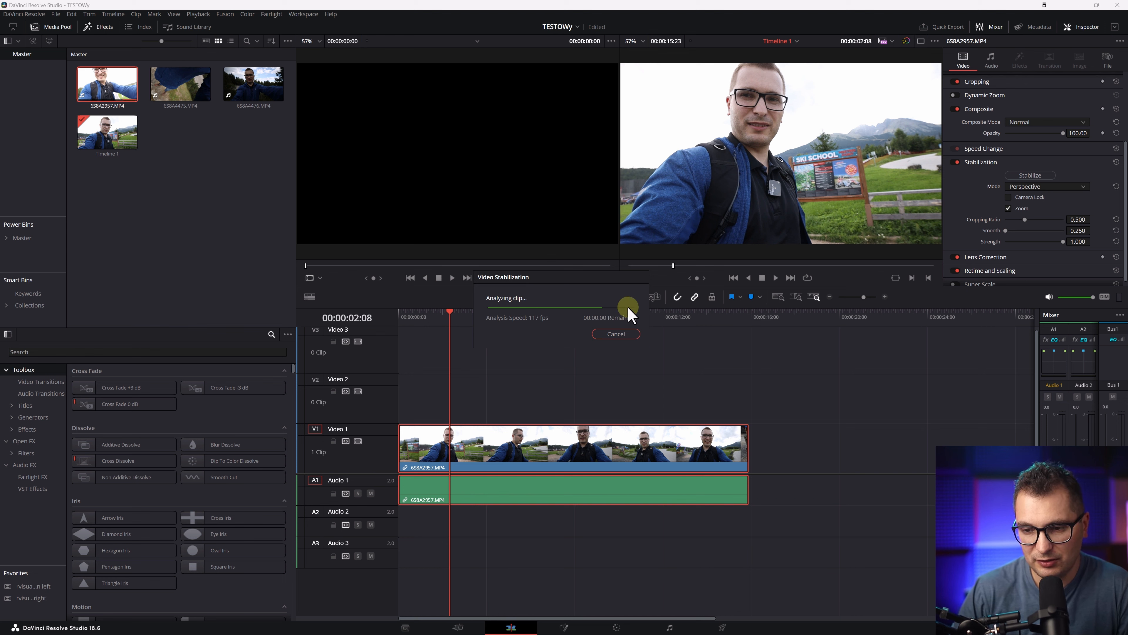
- Play back the stabilized clip, switching Stabilization off and back on to compare the motion
{"action": "key", "text": "space"}
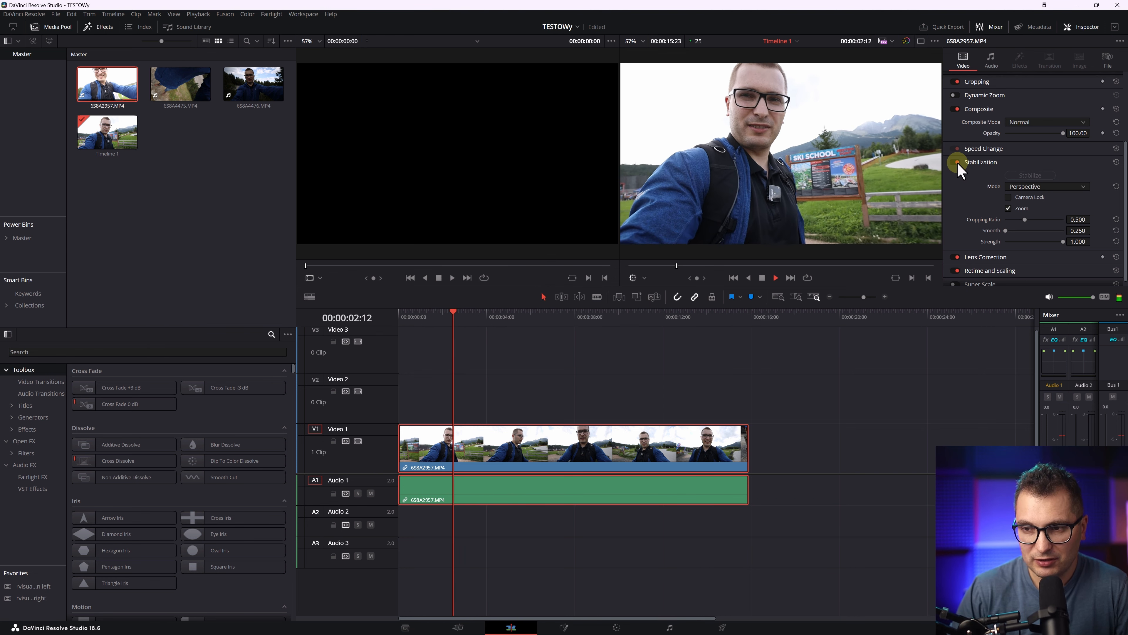
{"action": "left_click", "coordinate": [956, 162]}
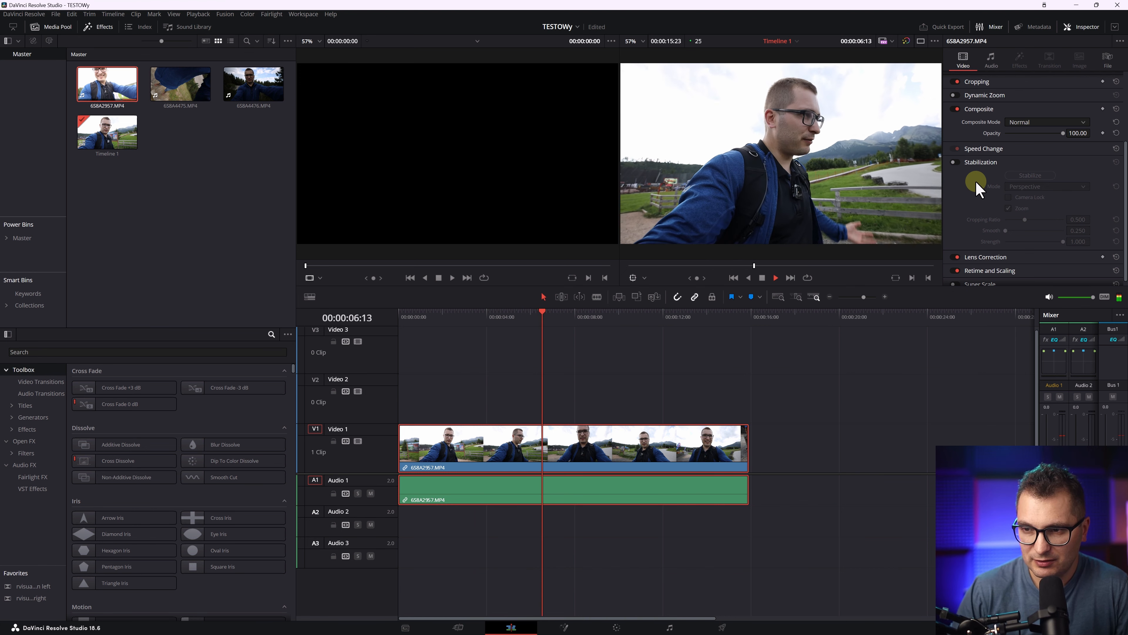
{"action": "left_click", "coordinate": [953, 162]}
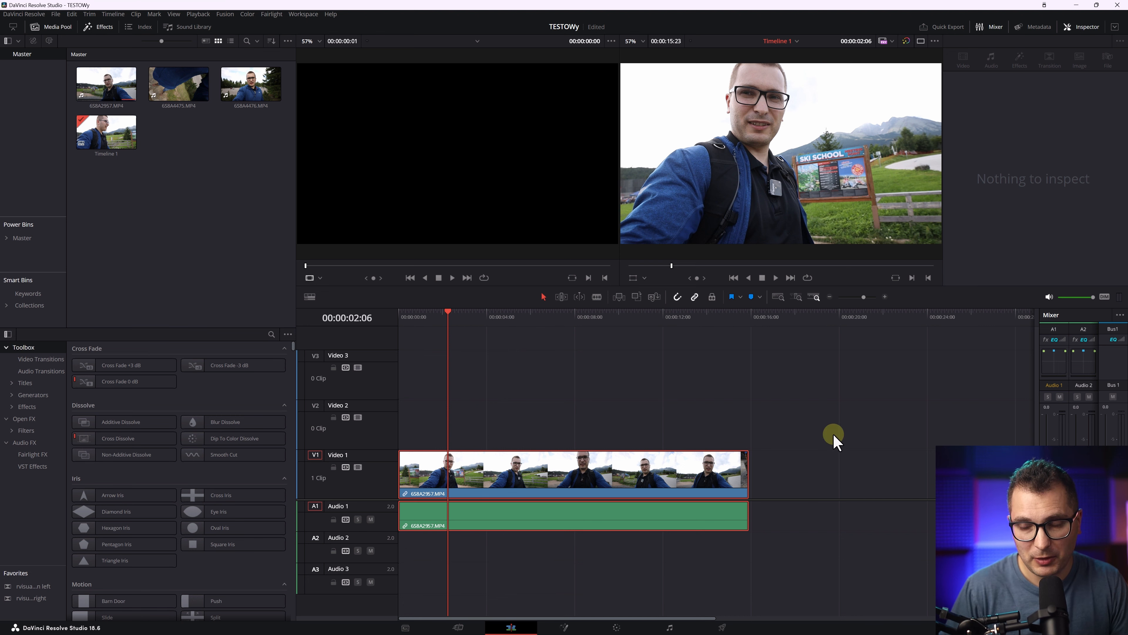
- Open the ski school clip on the Color page, and bypass and re-enable its color grades and effects
{"action": "left_click", "coordinate": [617, 628]}
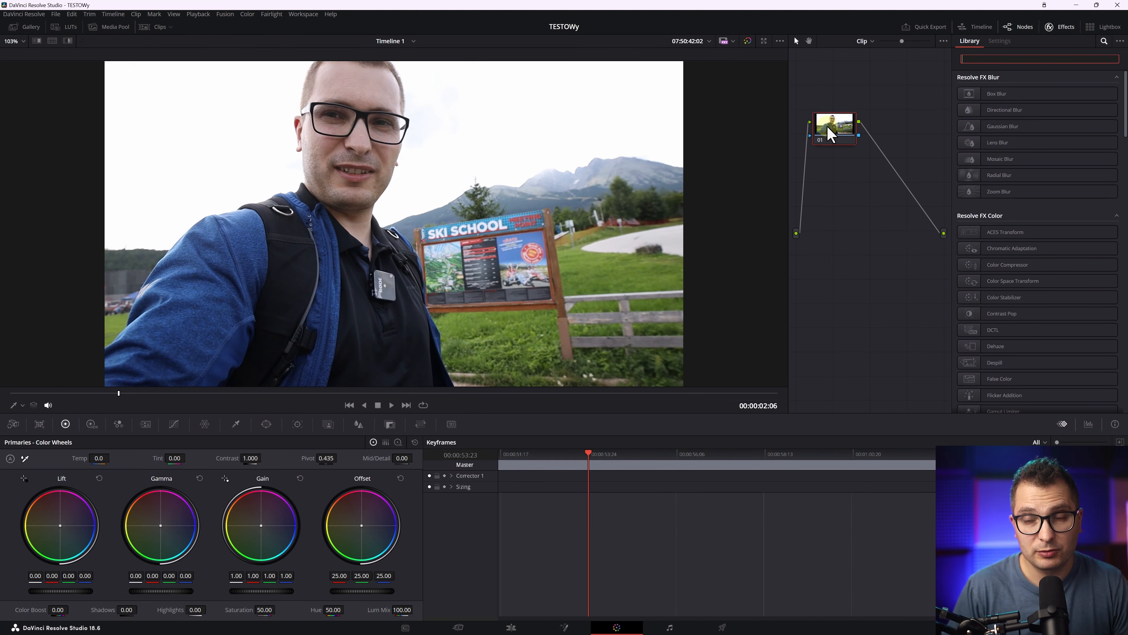
{"action": "left_click", "coordinate": [749, 40]}
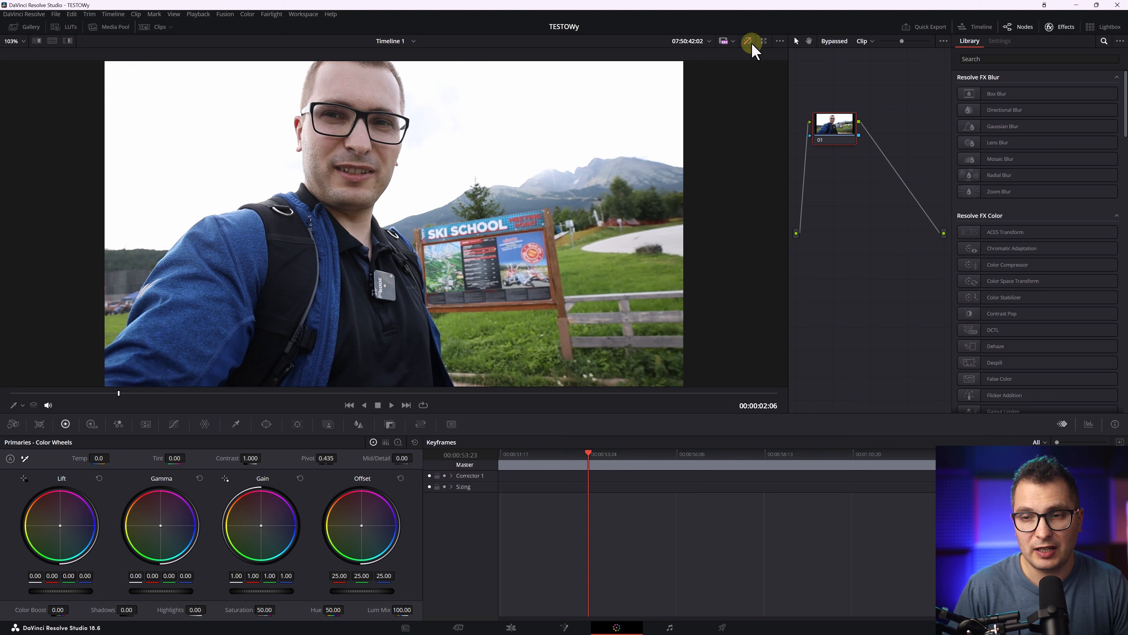
{"action": "left_click", "coordinate": [749, 42]}
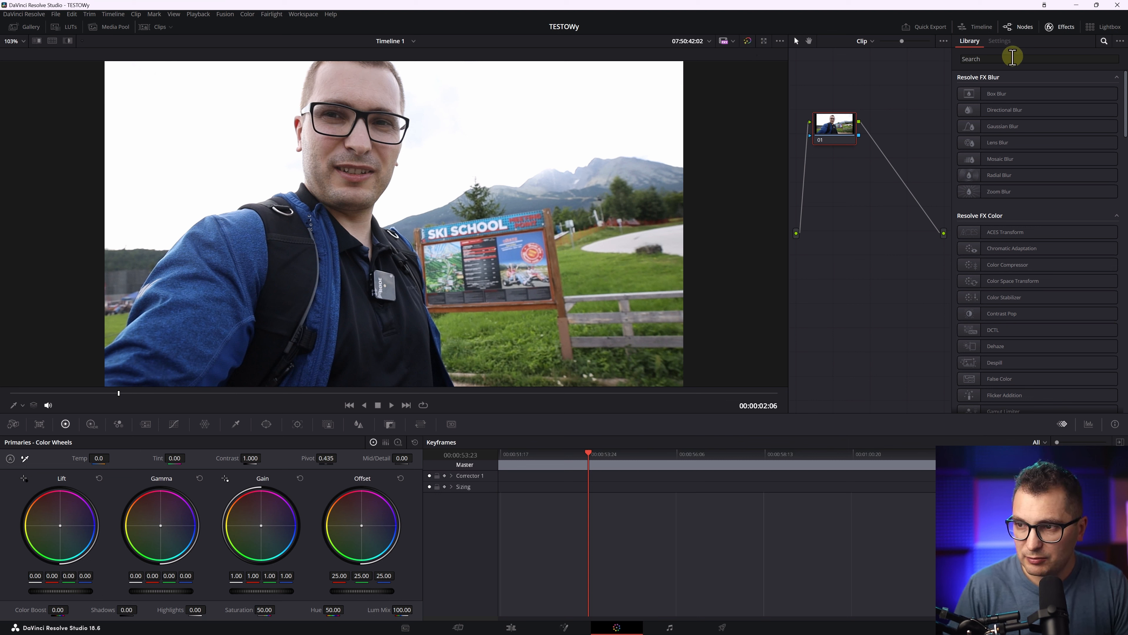
- Find the Depth Map effect and add it as a new node following node 01 on the ski school clip
{"action": "left_click", "coordinate": [1028, 59]}
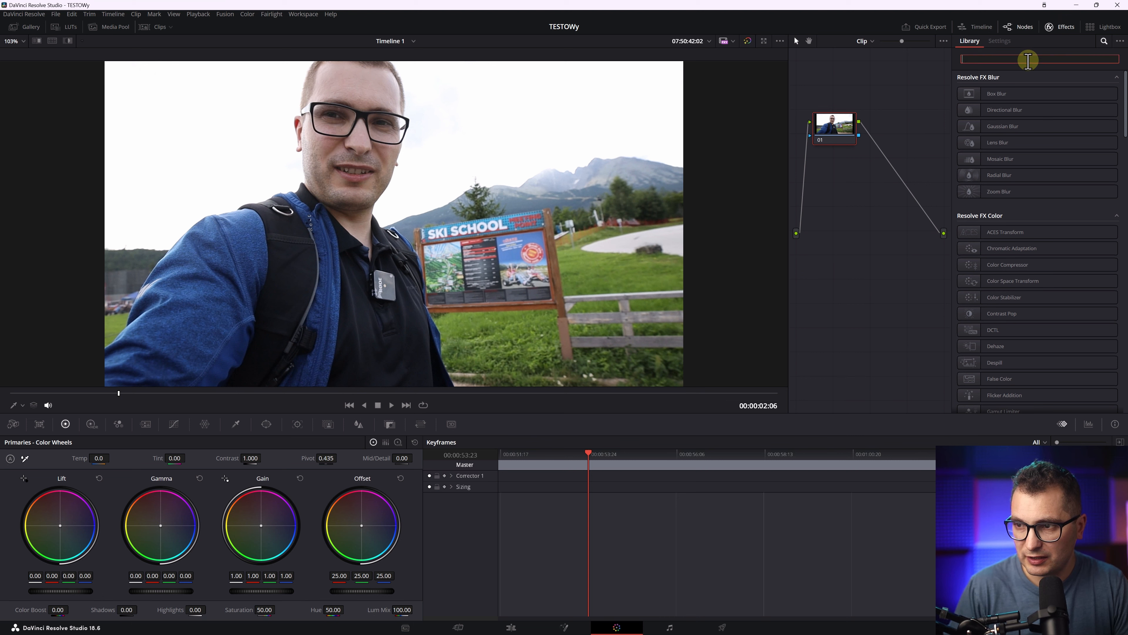
{"action": "type", "text": "depth"}
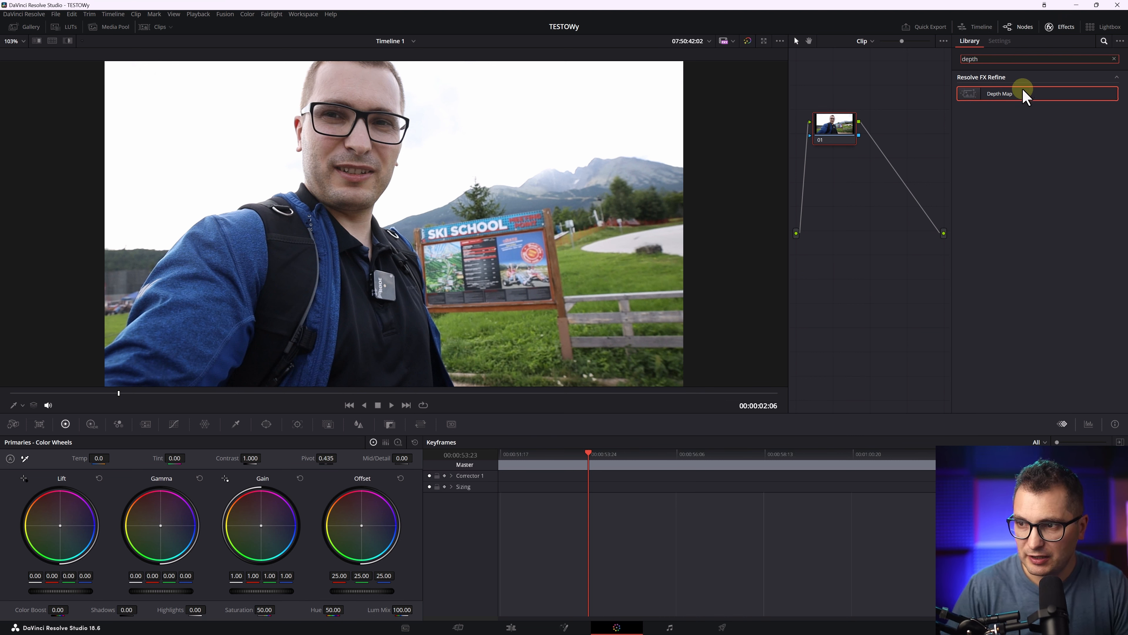
{"action": "left_click_drag", "start_coordinate": [1020, 99], "coordinate": [891, 165]}
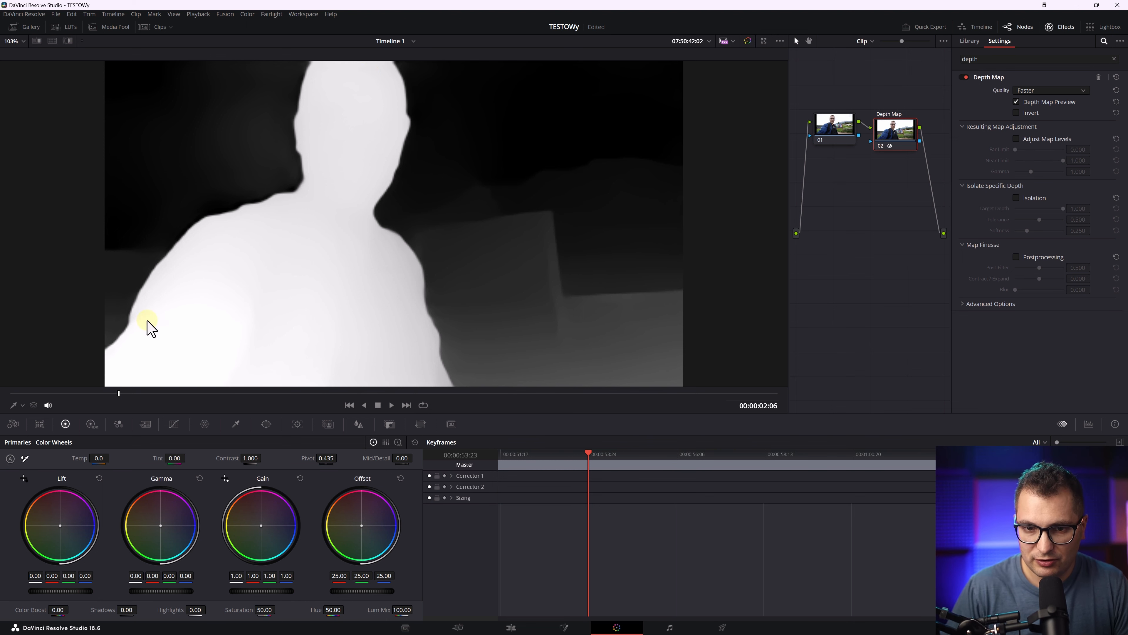
- Try darkening the foreground subject through the depth map with the Offset at -55.05, and reset the Offset
{"action": "left_click", "coordinate": [1016, 101]}
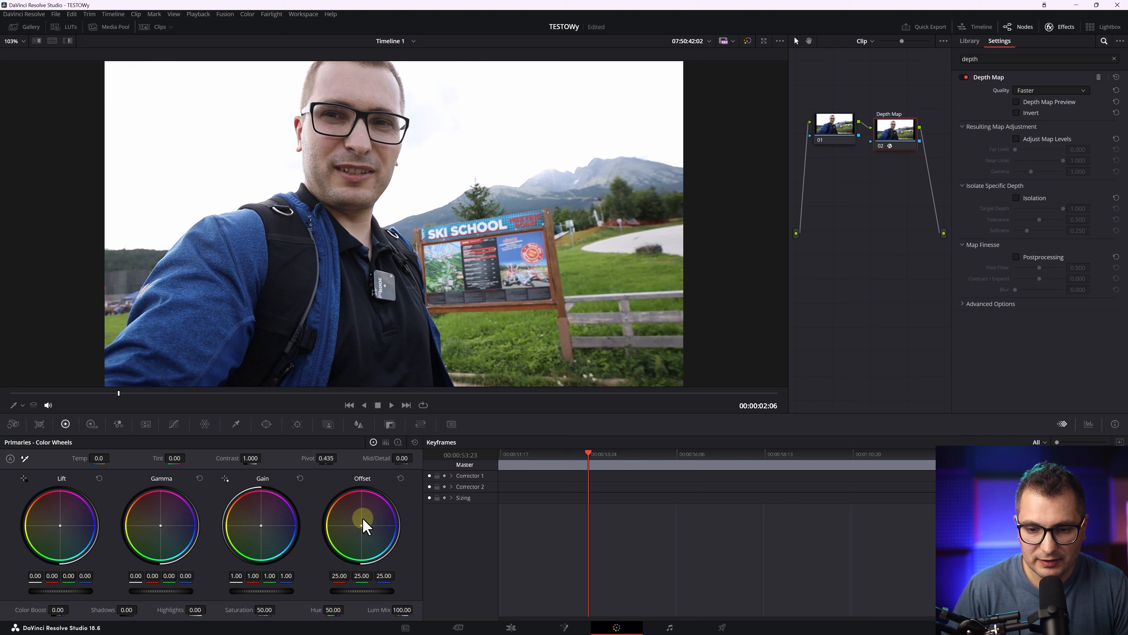
{"action": "left_click_drag", "start_coordinate": [375, 596], "coordinate": [865, 356]}
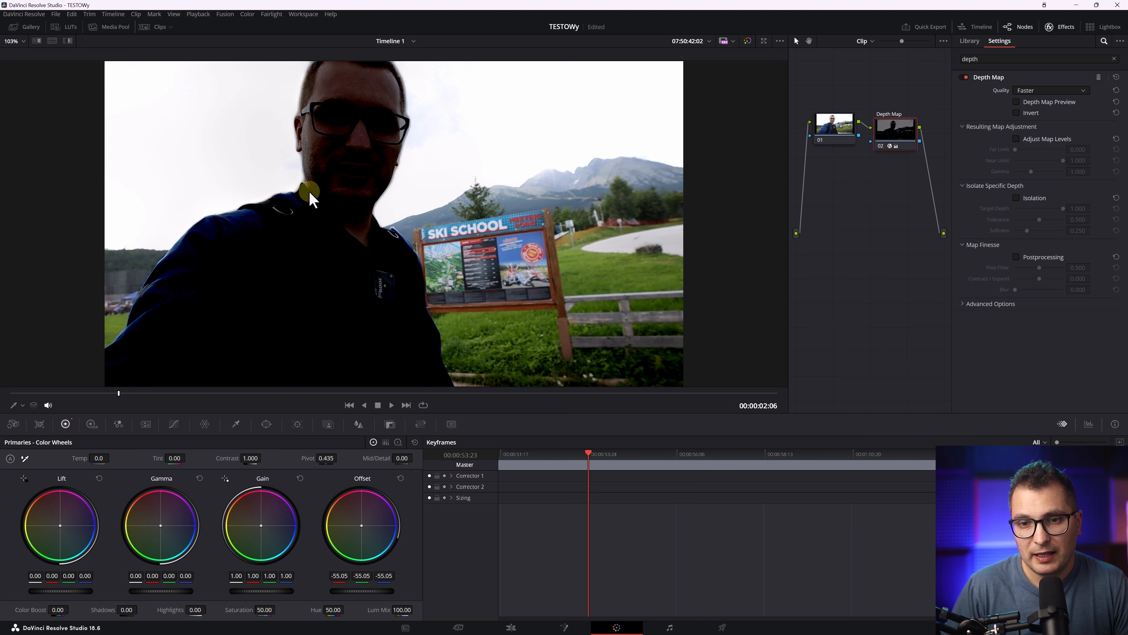
{"action": "left_click", "coordinate": [1017, 102]}
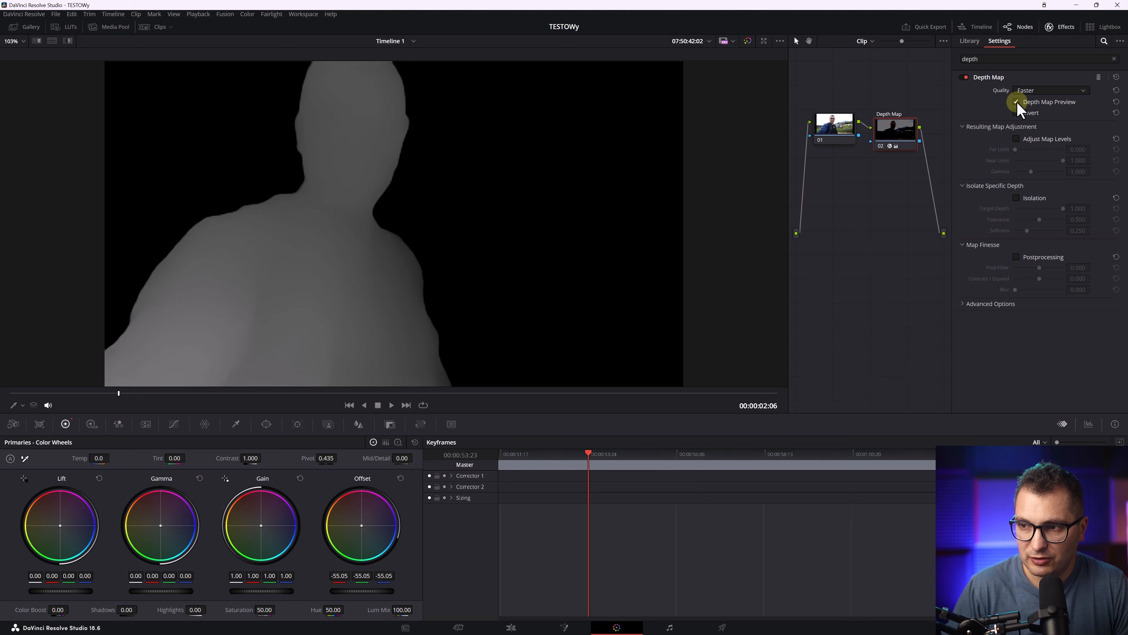
{"action": "left_click", "coordinate": [1017, 102]}
{"action": "left_click", "coordinate": [401, 478]}
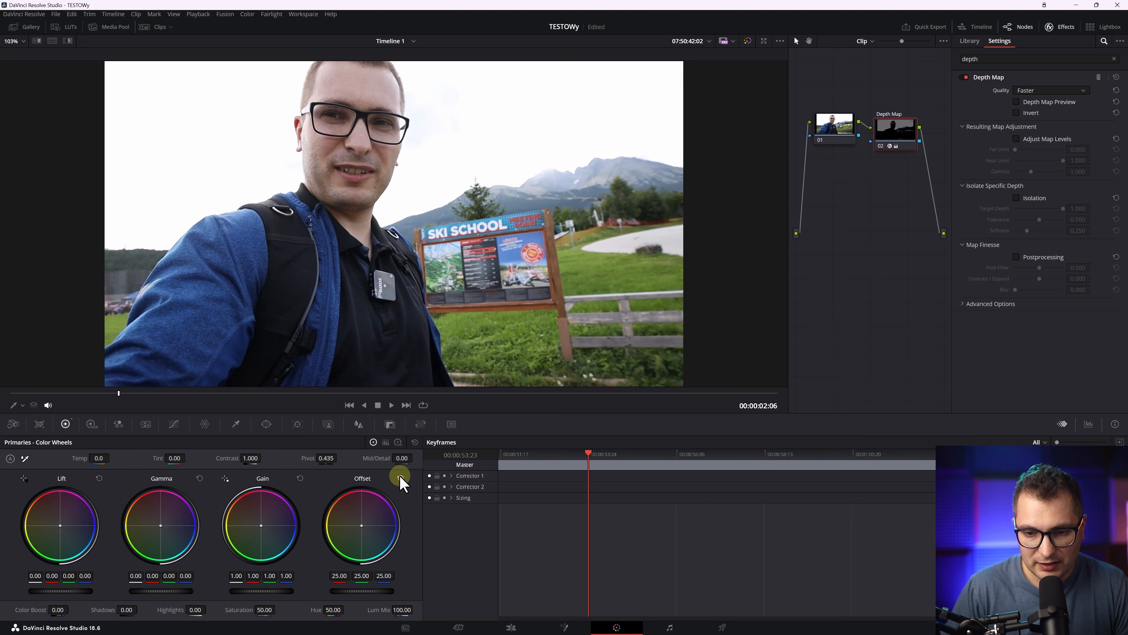
- Show the Depth Map Preview, enable Adjust Map Levels and set the map's Gamma to 0.803
{"action": "left_click_drag", "start_coordinate": [906, 160], "coordinate": [914, 153]}
{"action": "left_click", "coordinate": [1042, 102]}
{"action": "left_click", "coordinate": [1042, 102]}
{"action": "left_click", "coordinate": [1041, 103]}
{"action": "left_click", "coordinate": [1019, 139]}
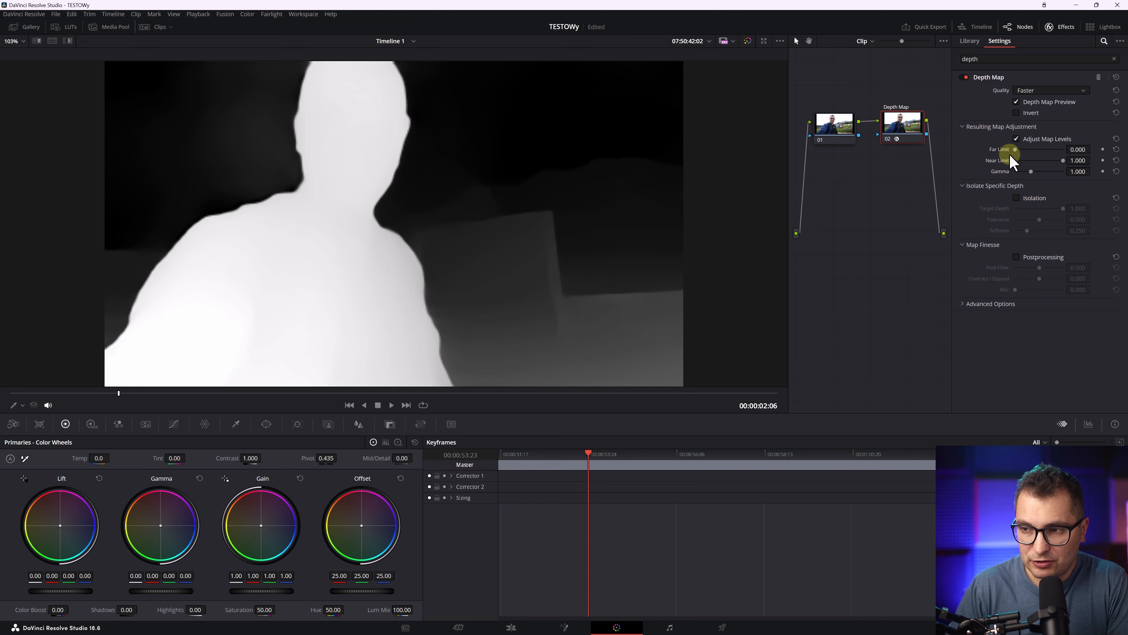
{"action": "mouse_move", "coordinate": [1014, 150]}
{"action": "left_mouse_down"}
{"action": "mouse_move", "coordinate": [1033, 152]}
{"action": "mouse_move", "coordinate": [1000, 154]}
{"action": "left_mouse_up"}
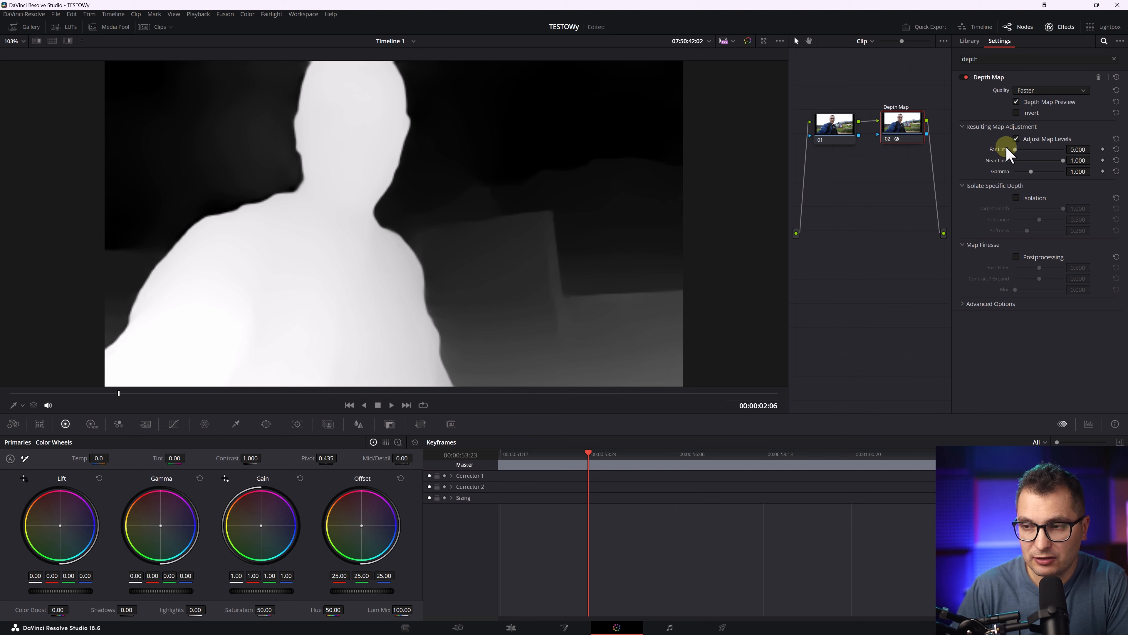
{"action": "mouse_move", "coordinate": [1067, 165]}
{"action": "left_mouse_down"}
{"action": "mouse_move", "coordinate": [1022, 163]}
{"action": "mouse_move", "coordinate": [1068, 165]}
{"action": "mouse_move", "coordinate": [1025, 172]}
{"action": "left_mouse_up"}
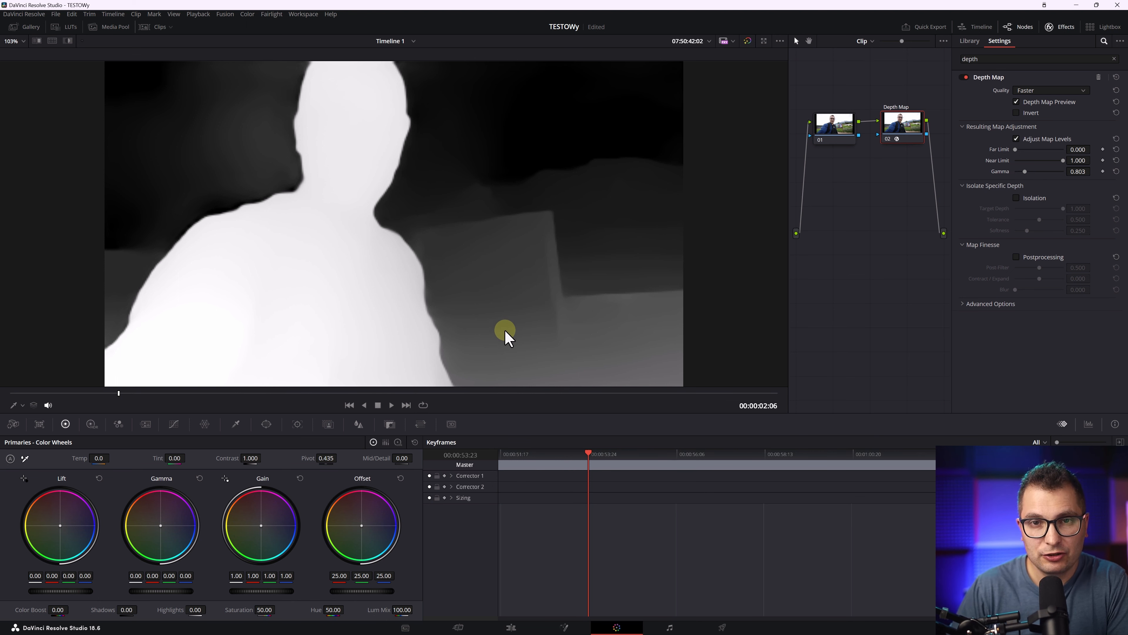
- Try out Isolation and Postprocessing on the depth map, and turn both options off again
{"action": "left_click", "coordinate": [1016, 198]}
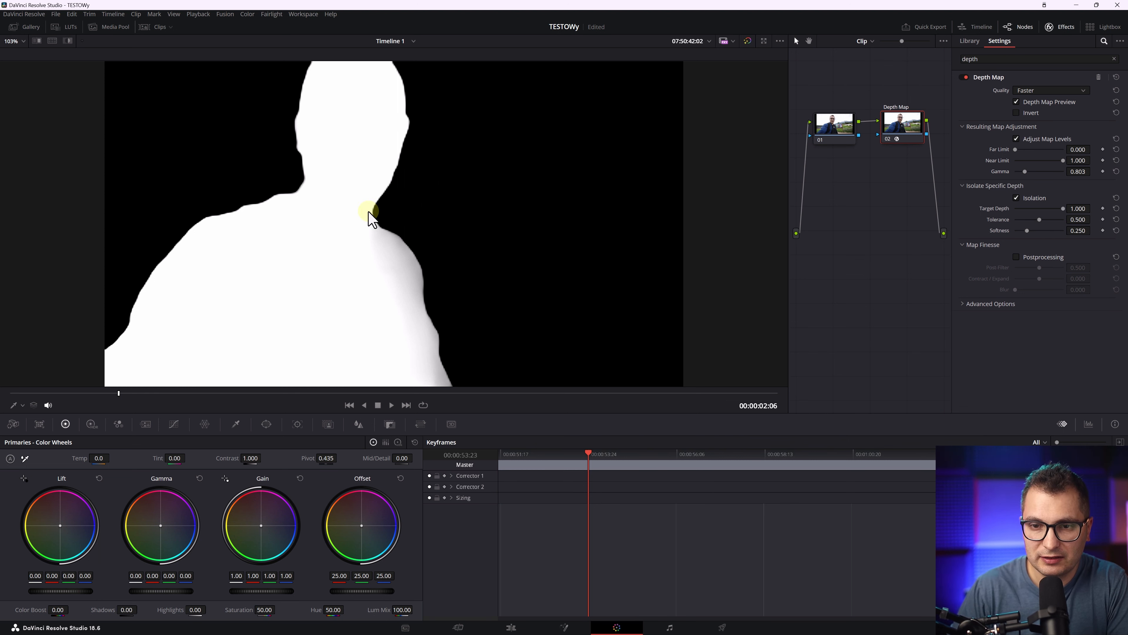
{"action": "left_click", "coordinate": [1016, 256]}
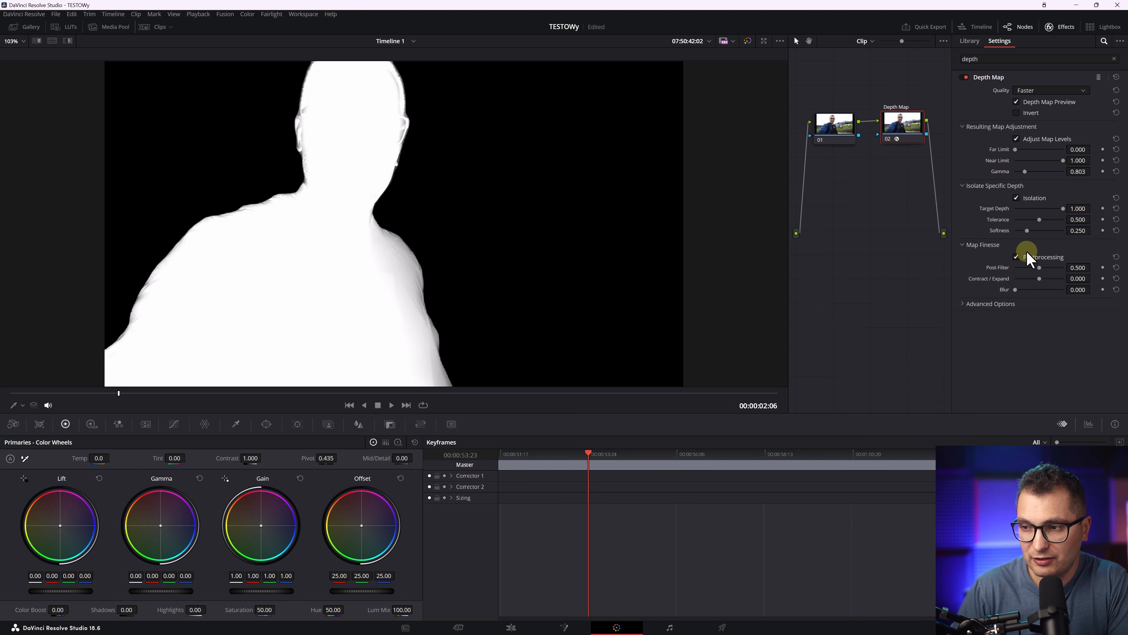
{"action": "left_click", "coordinate": [1016, 199]}
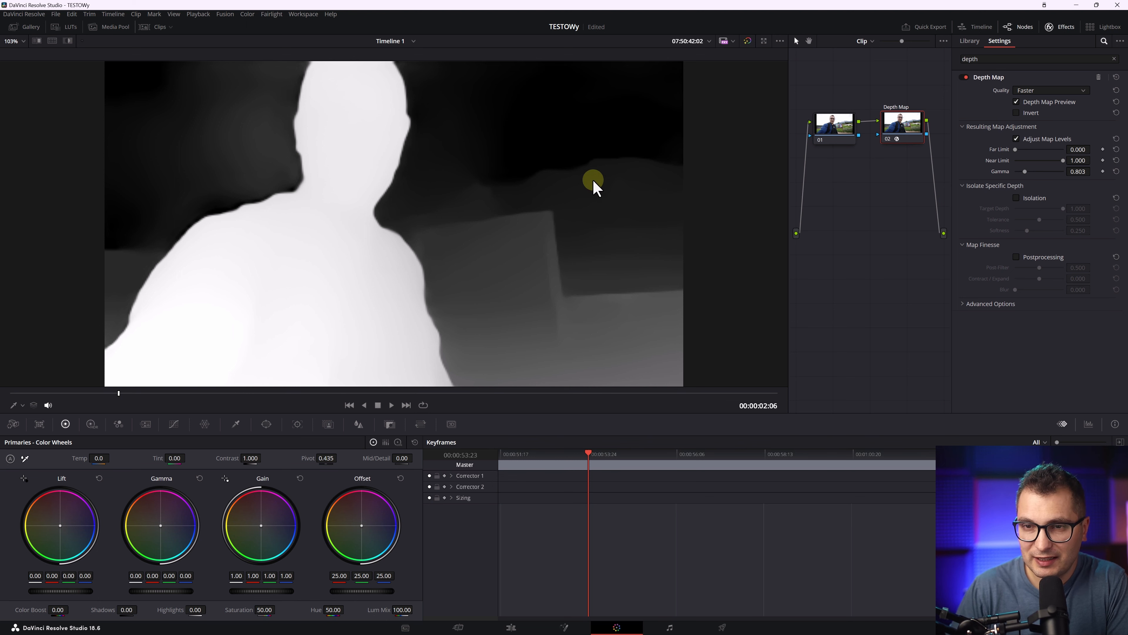
- Set the depth map's Far Limit to 0.422 to isolate the man, and turn off the Depth Map Preview
{"action": "left_click_drag", "start_coordinate": [1016, 149], "coordinate": [1031, 150]}
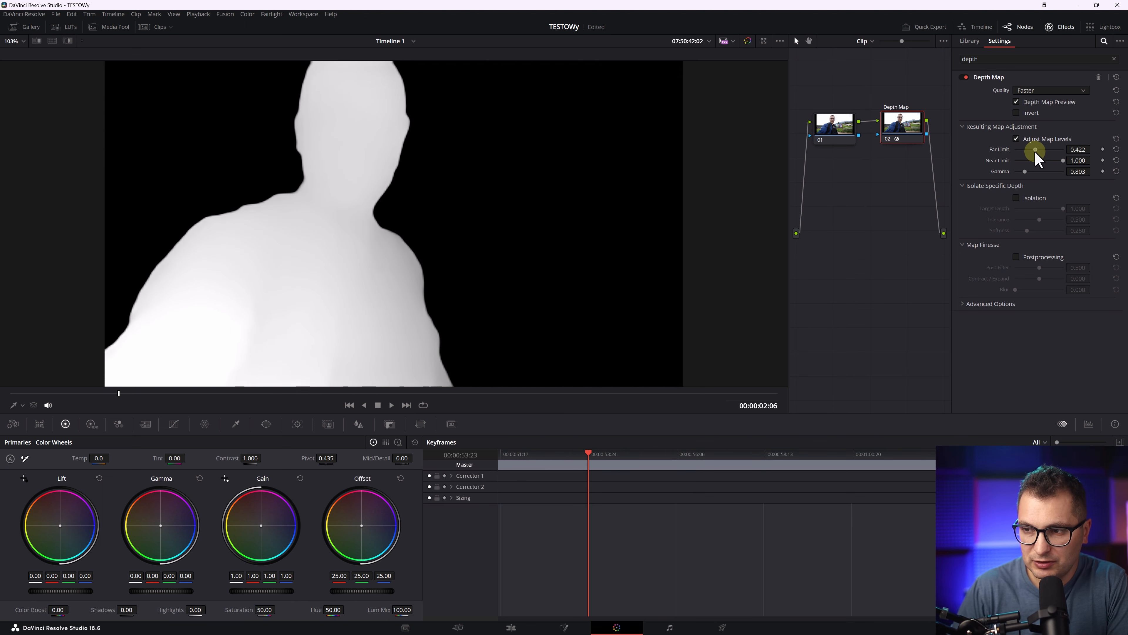
{"action": "left_click", "coordinate": [1017, 102]}
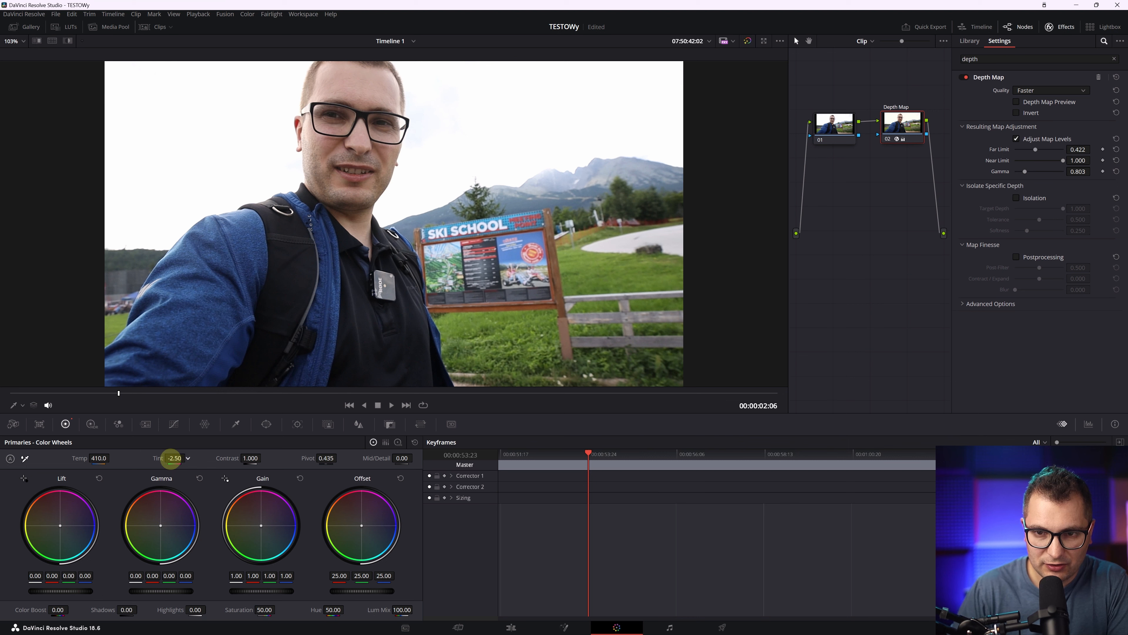
- Grade the man with Temp 410, Tint 5.00, Contrast 1.040, Gain 1.04 and Lift -0.01, and compare with the grade bypassed
{"action": "left_click_drag", "start_coordinate": [133, 468], "coordinate": [175, 473]}
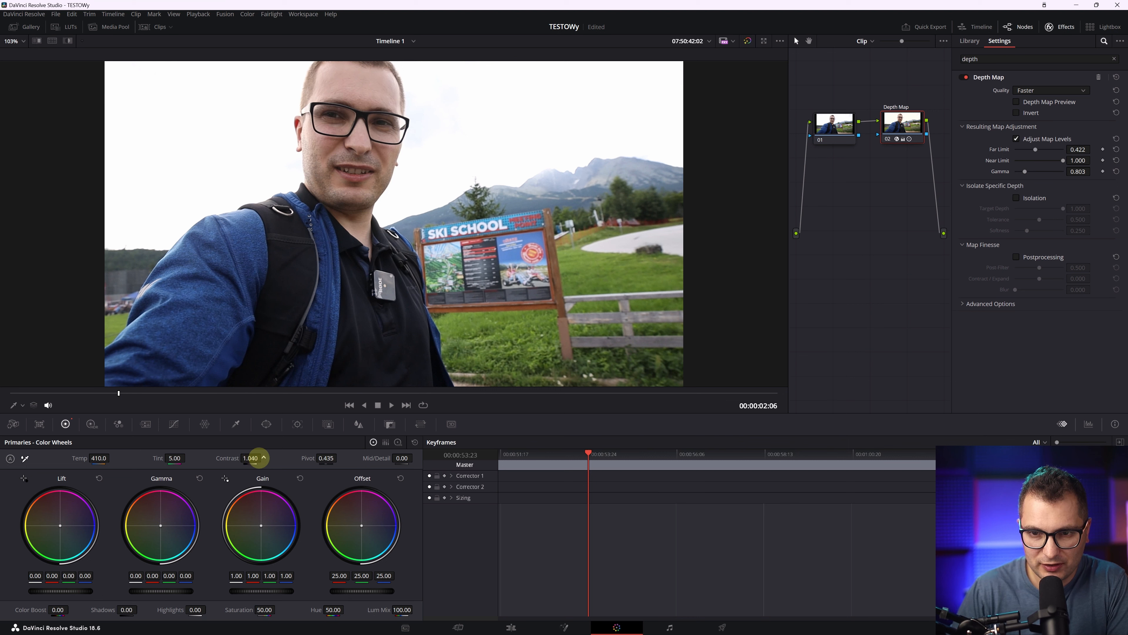
{"action": "left_click_drag", "start_coordinate": [252, 592], "coordinate": [278, 588]}
{"action": "left_click_drag", "start_coordinate": [67, 592], "coordinate": [54, 591]}
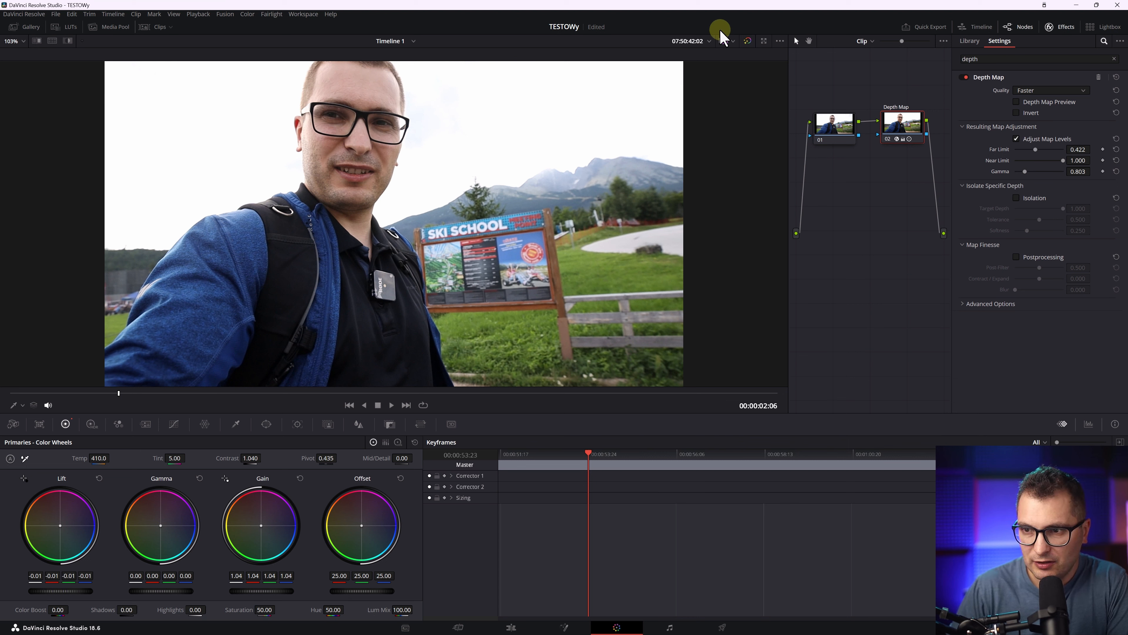
{"action": "left_click", "coordinate": [748, 42]}
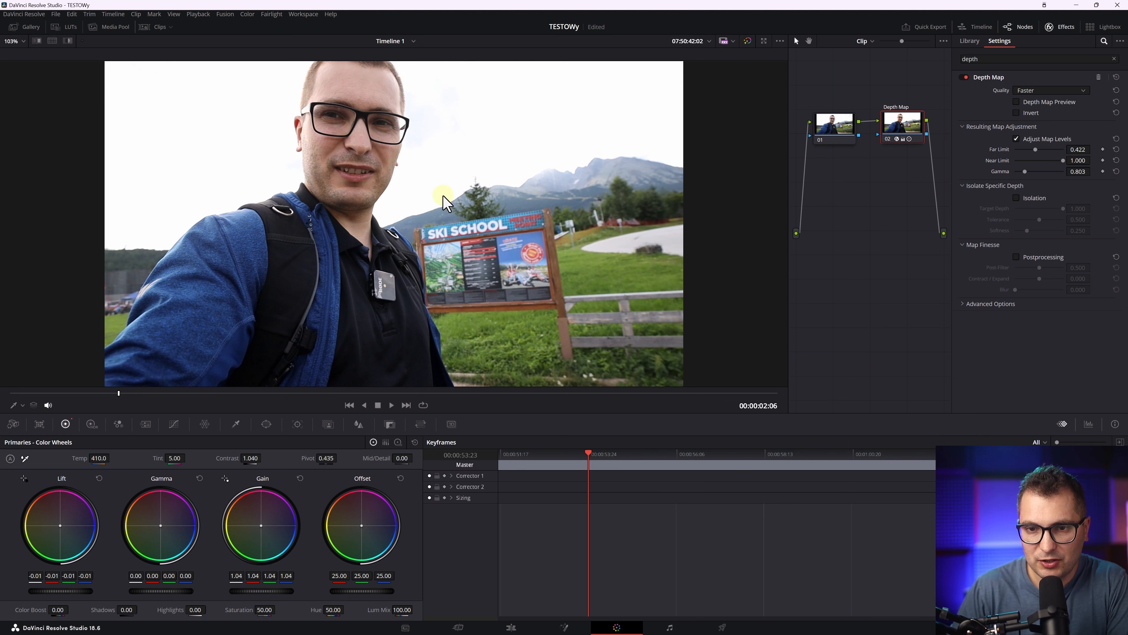
{"action": "left_click", "coordinate": [748, 42]}
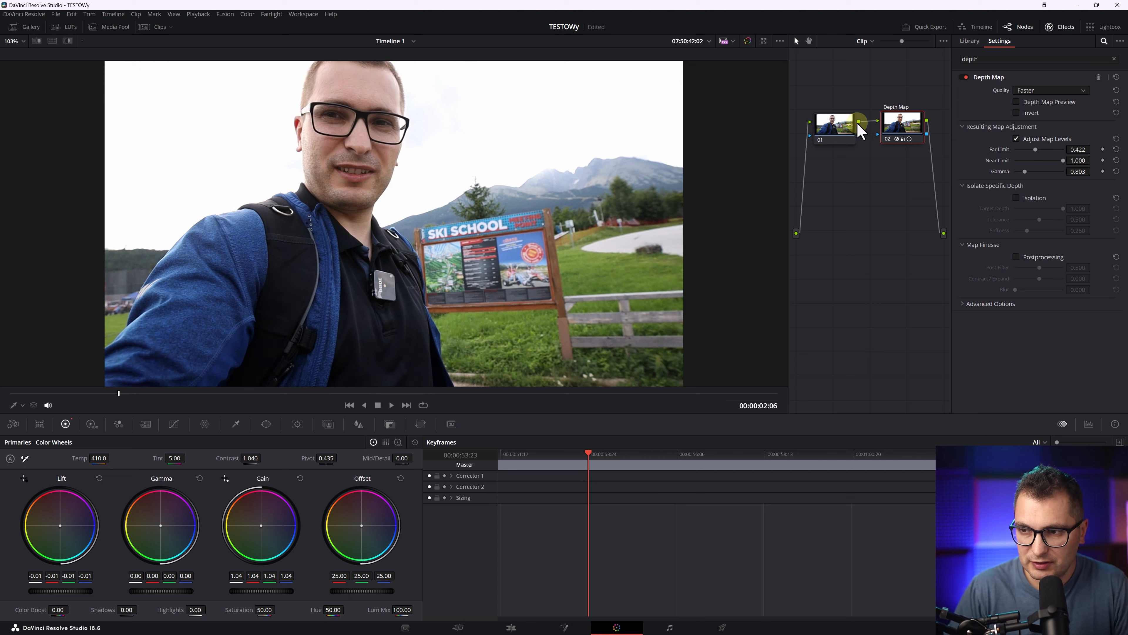
- Add a second, inverted Depth Map node at Better quality with Far Limit 0.266 and Near Limit 0.605, and hide its preview
{"action": "left_click", "coordinate": [974, 43]}
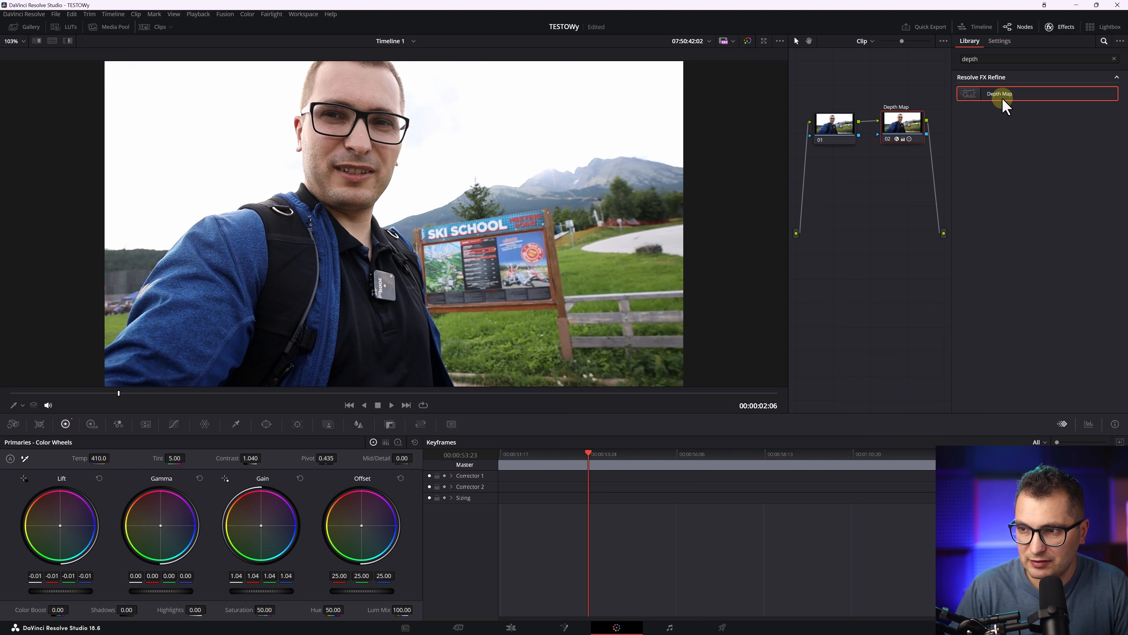
{"action": "left_click_drag", "start_coordinate": [1001, 95], "coordinate": [947, 174]}
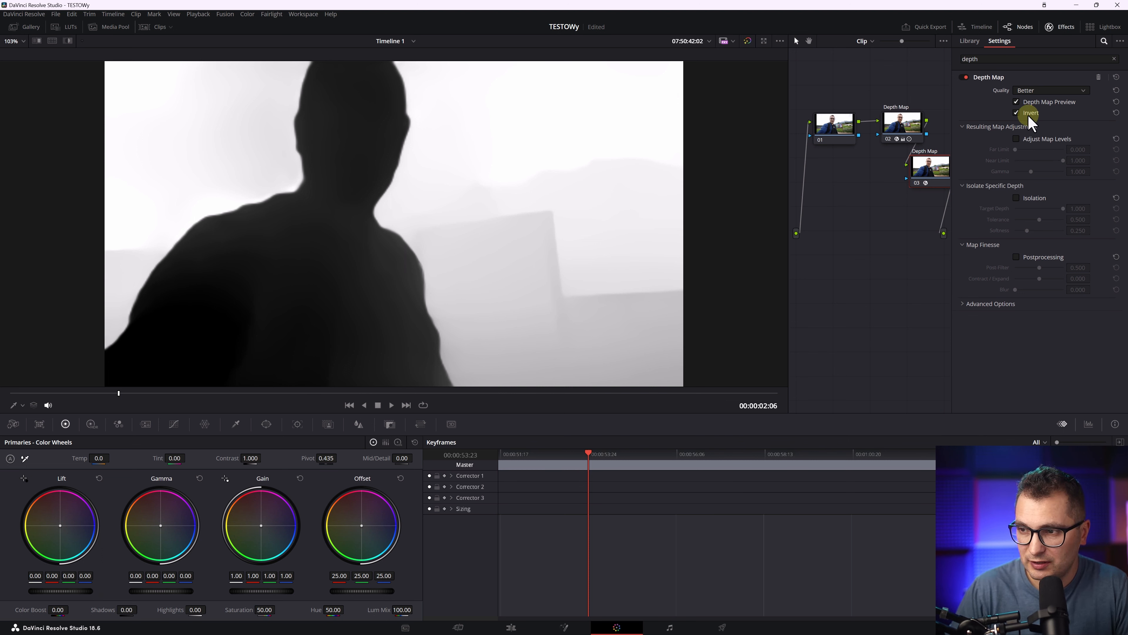
{"action": "left_click", "coordinate": [1016, 139]}
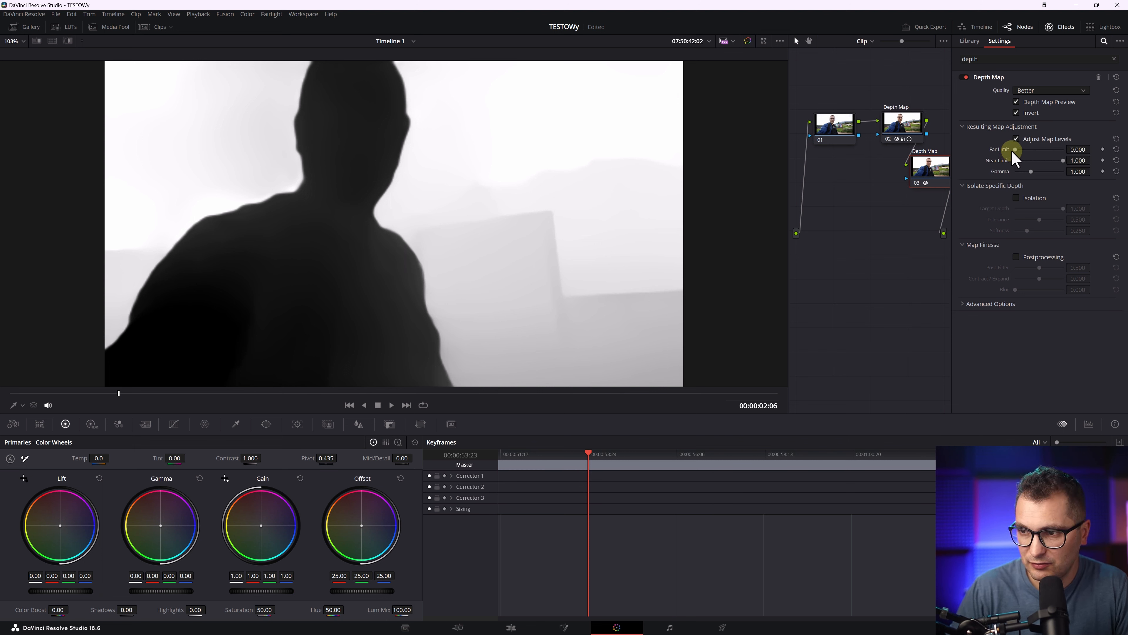
{"action": "left_click_drag", "start_coordinate": [1054, 162], "coordinate": [1027, 162]}
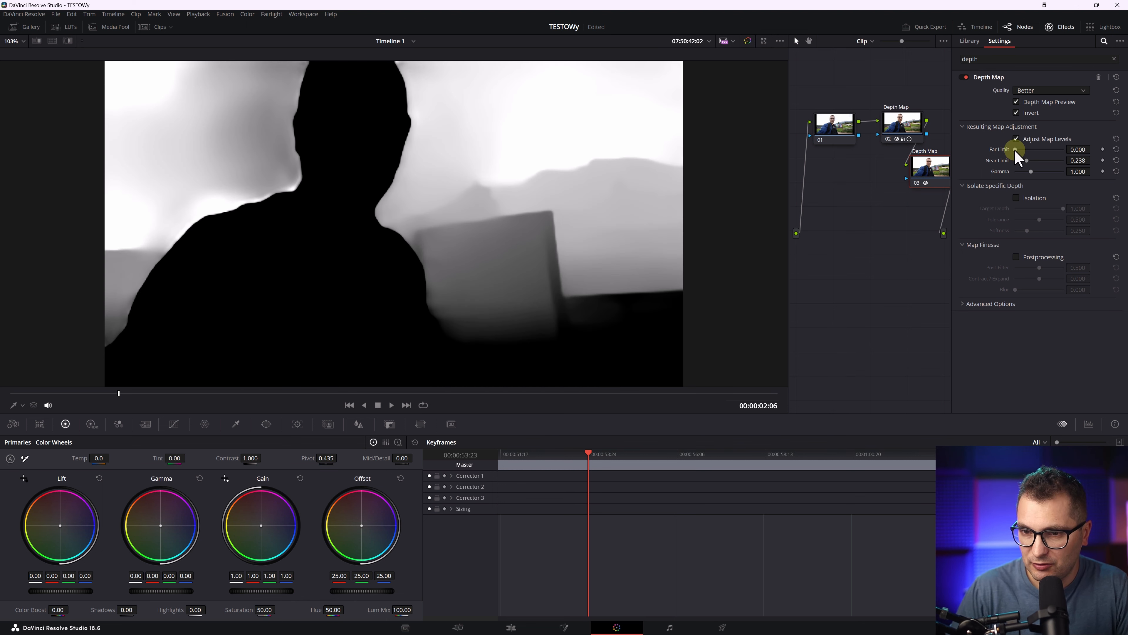
{"action": "left_click_drag", "start_coordinate": [1041, 163], "coordinate": [1045, 162]}
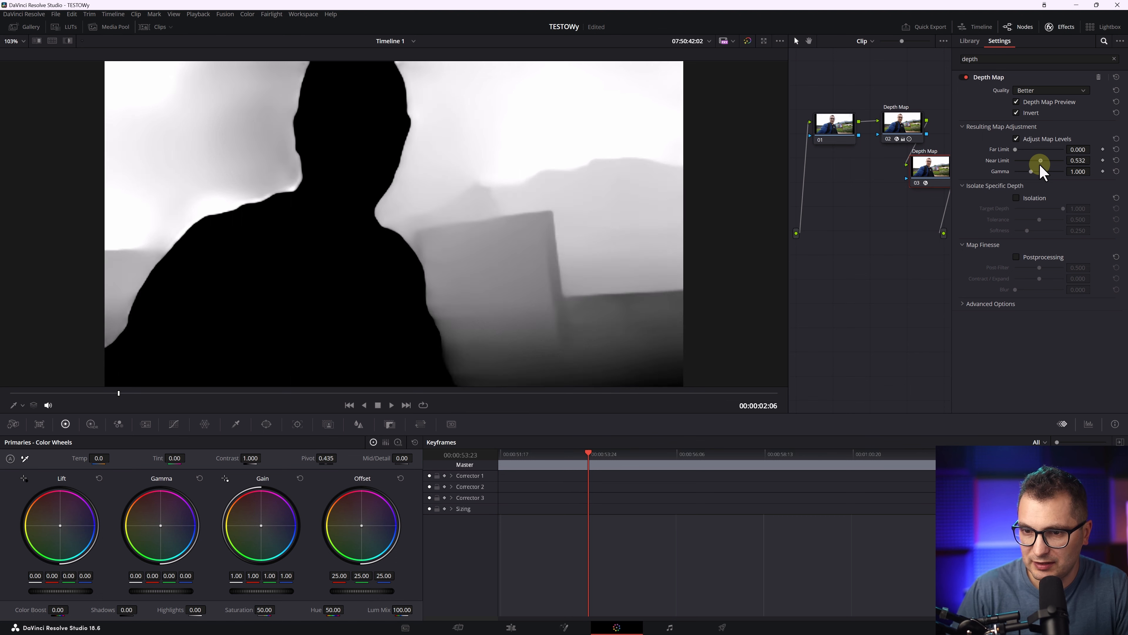
{"action": "left_click", "coordinate": [1018, 102]}
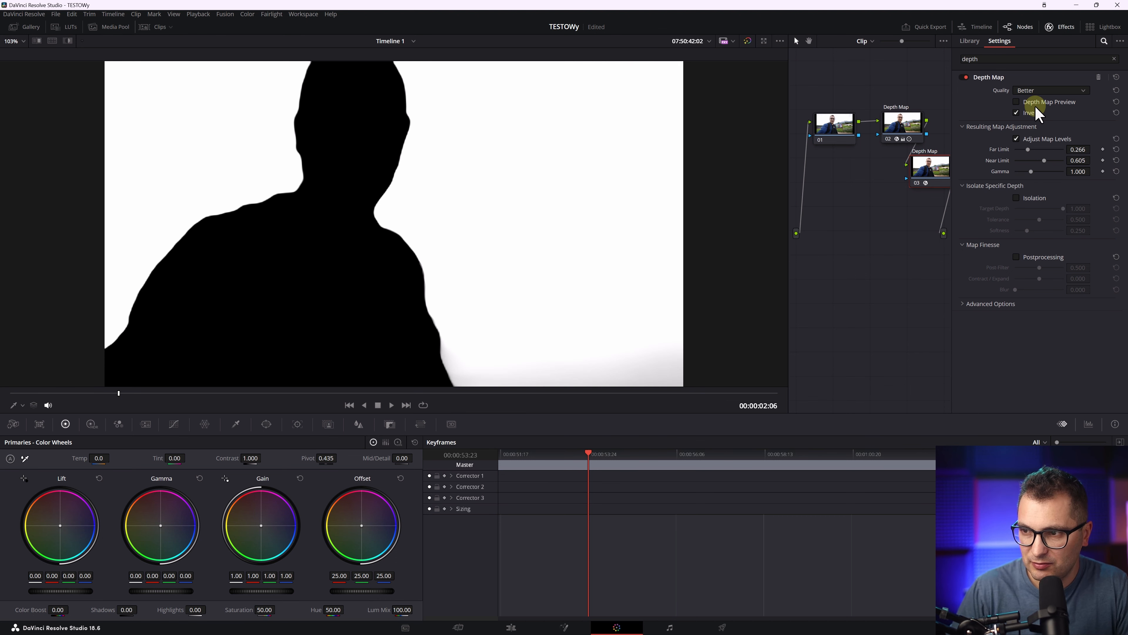
- Grade the background in node 03 with Offset 23.85, Color Boost 26.50, Temp -80 and Highlights -1.50
{"action": "left_click_drag", "start_coordinate": [334, 591], "coordinate": [330, 590]}
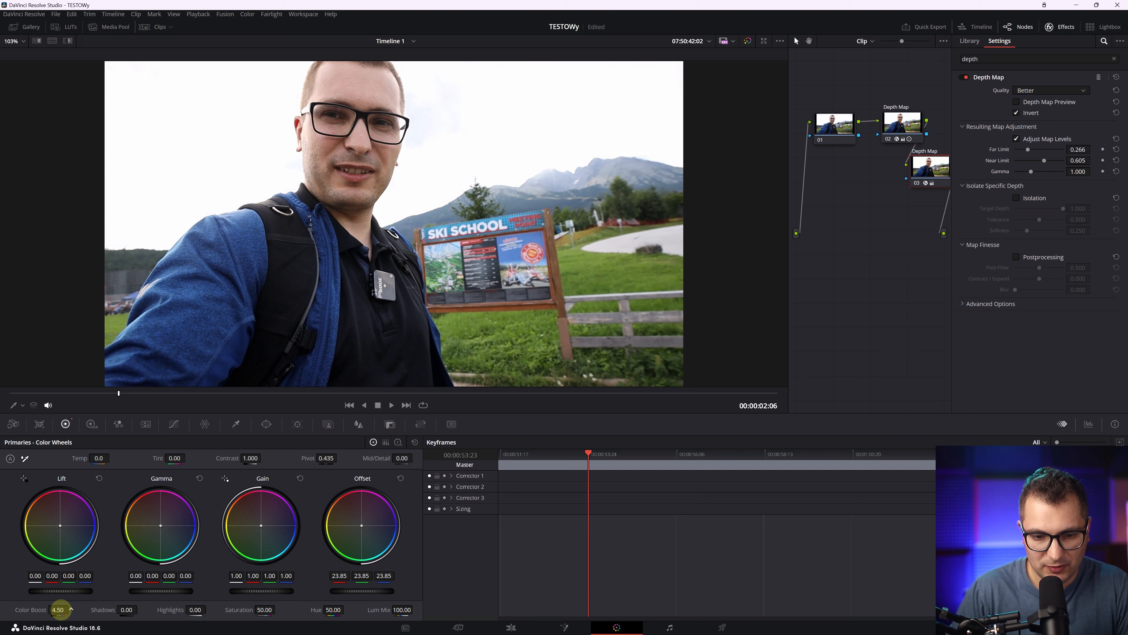
{"action": "left_click_drag", "start_coordinate": [64, 610], "coordinate": [102, 454]}
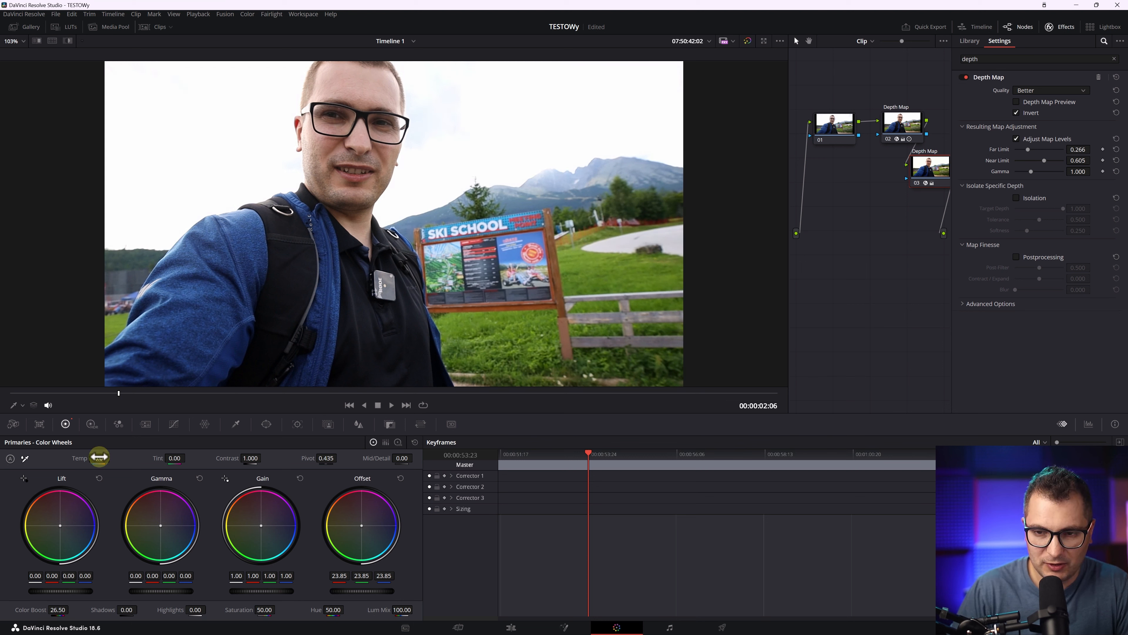
{"action": "left_click_drag", "start_coordinate": [112, 457], "coordinate": [146, 466]}
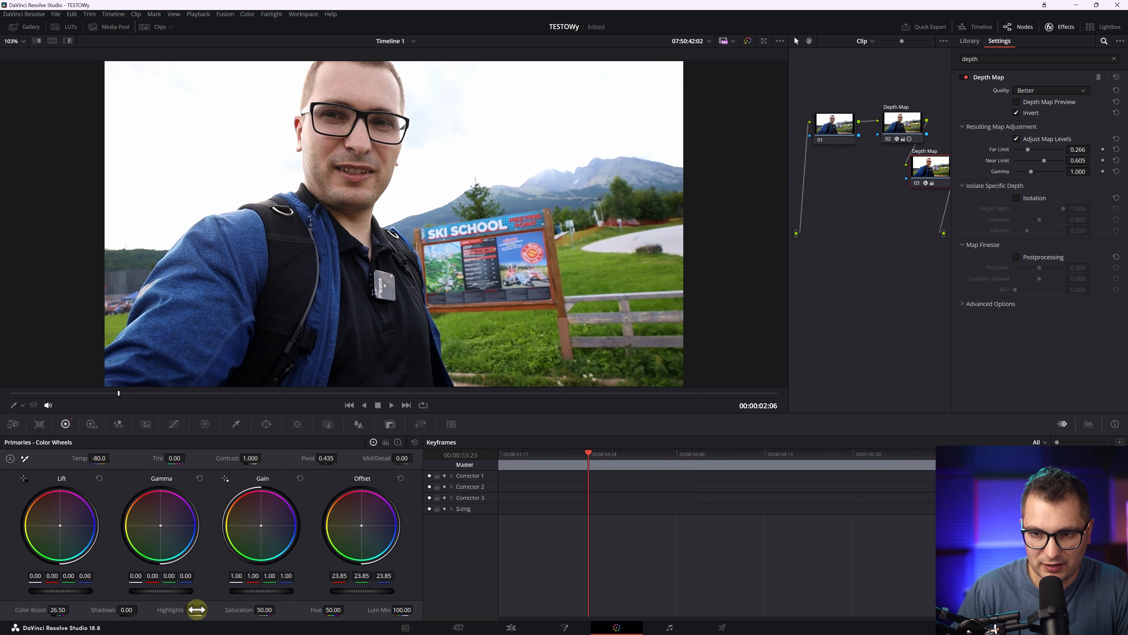
{"action": "left_click_drag", "start_coordinate": [194, 610], "coordinate": [156, 607]}
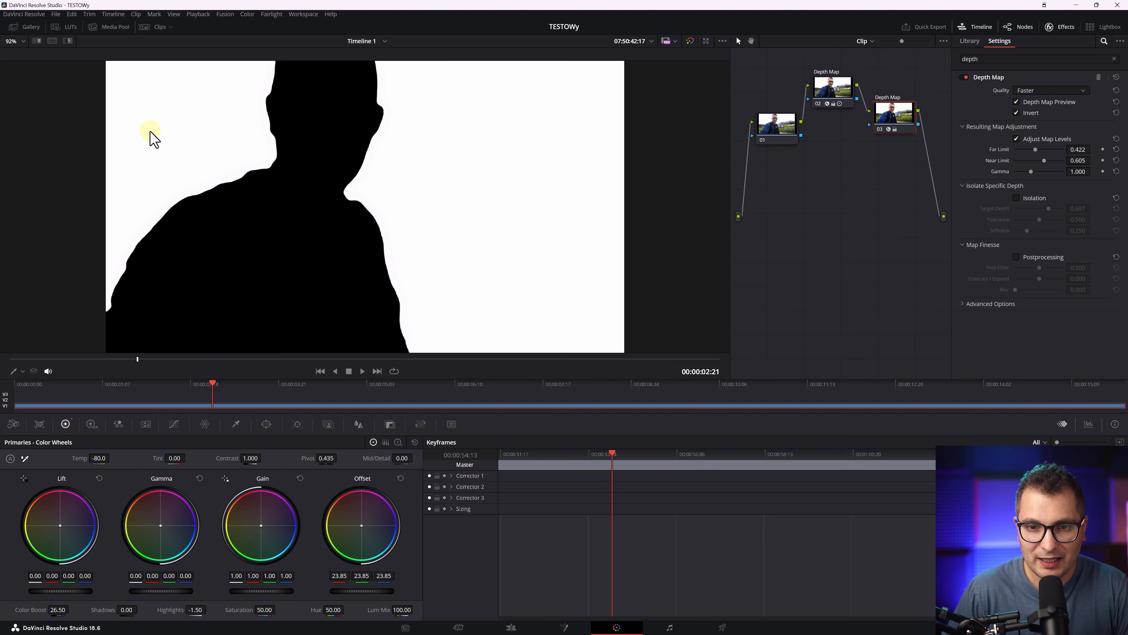
- With the depth map preview off, blur the background at Radius 0.69 and compare it with the grades bypassed
{"action": "left_click", "coordinate": [1026, 103]}
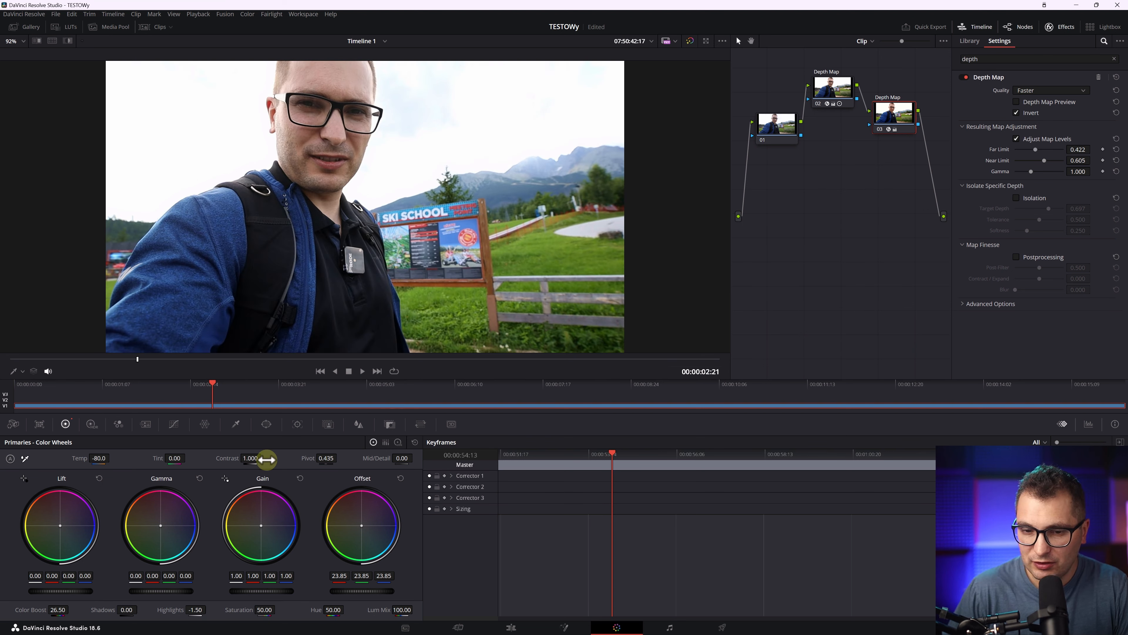
{"action": "left_click", "coordinate": [357, 425]}
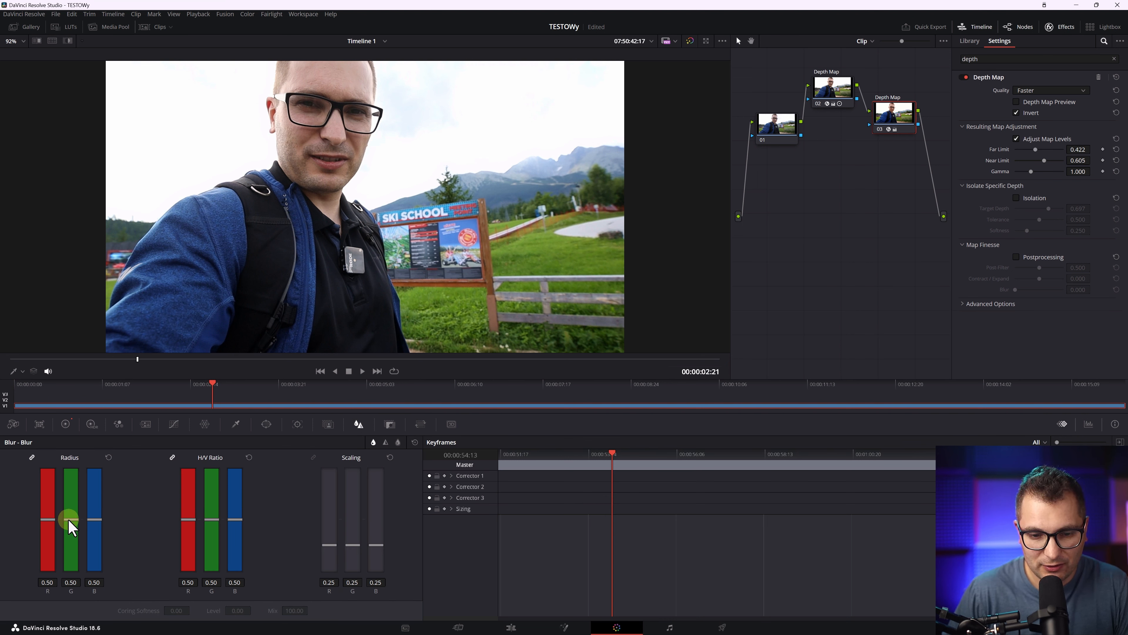
{"action": "left_click_drag", "start_coordinate": [69, 510], "coordinate": [70, 504]}
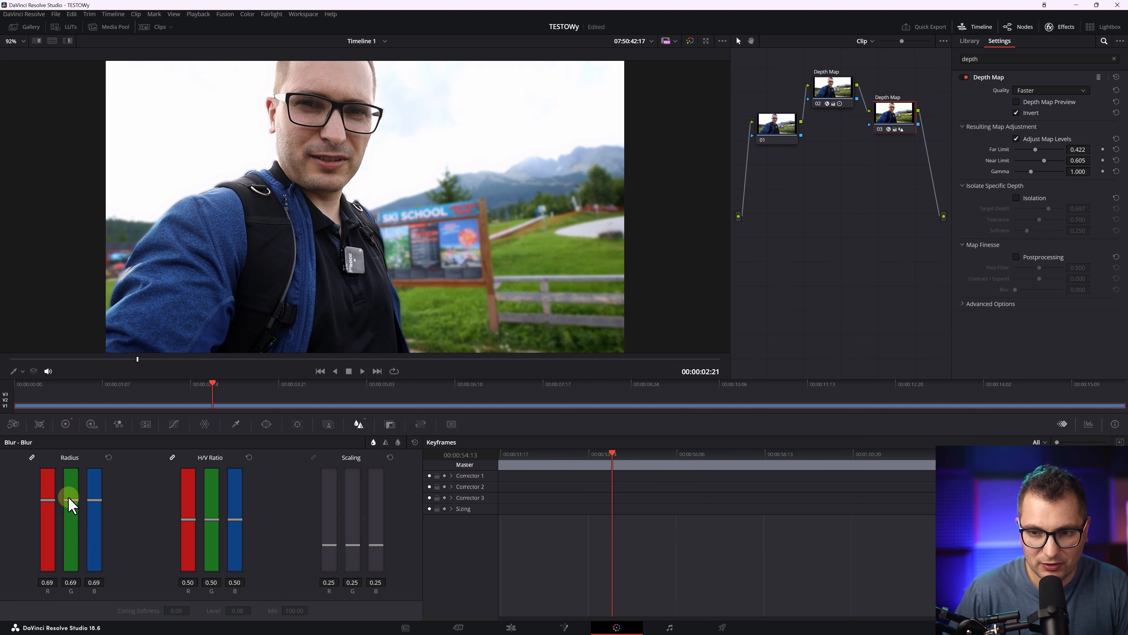
{"action": "scroll", "coordinate": [479, 226], "scroll_direction": "up", "scroll_amount": 4}
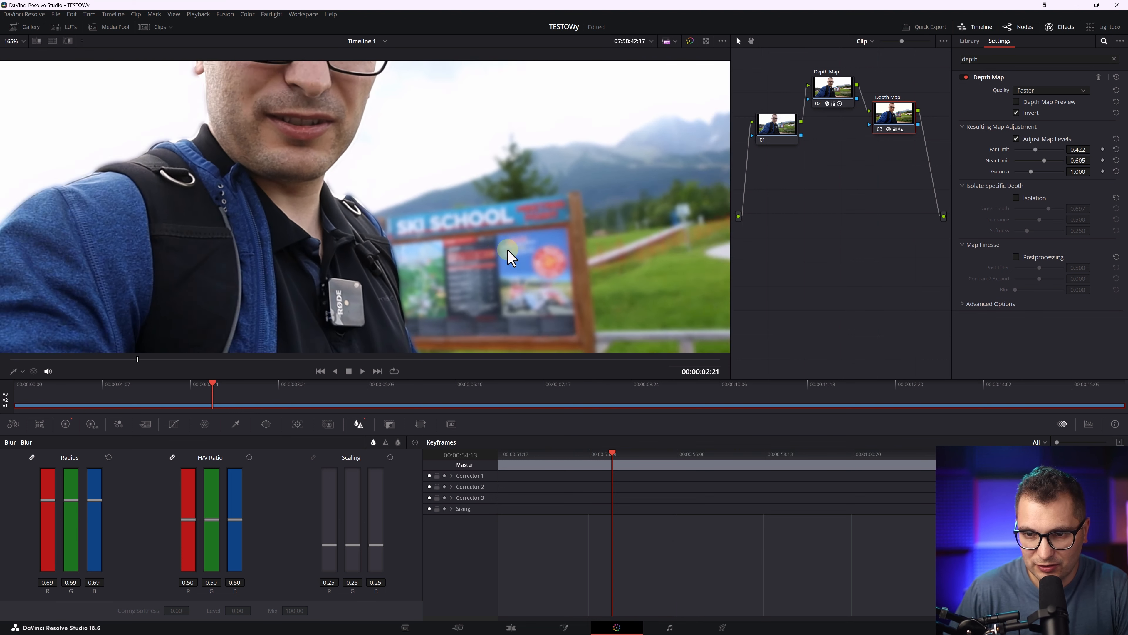
{"action": "scroll", "coordinate": [501, 250], "scroll_direction": "up", "scroll_amount": 2}
{"action": "left_click", "coordinate": [690, 41]}
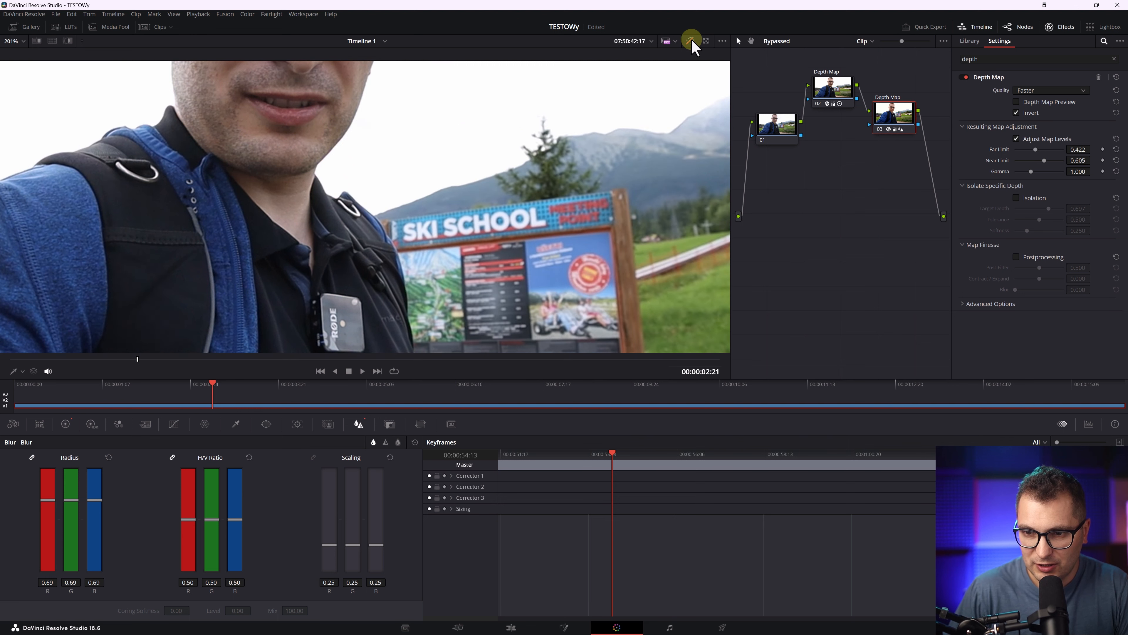
{"action": "left_click", "coordinate": [691, 41]}
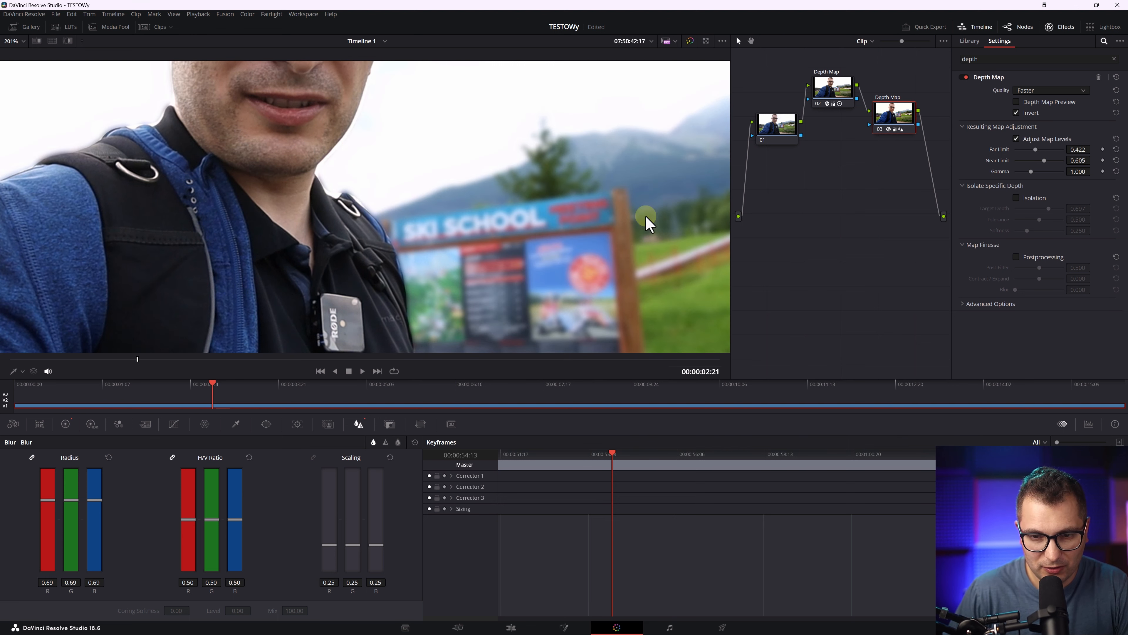
- Turn on Postprocessing for the background depth map in node 03, and play the clip from its start, comparing it with the grades bypassed
{"action": "scroll", "coordinate": [597, 212], "scroll_direction": "down", "scroll_amount": 6}
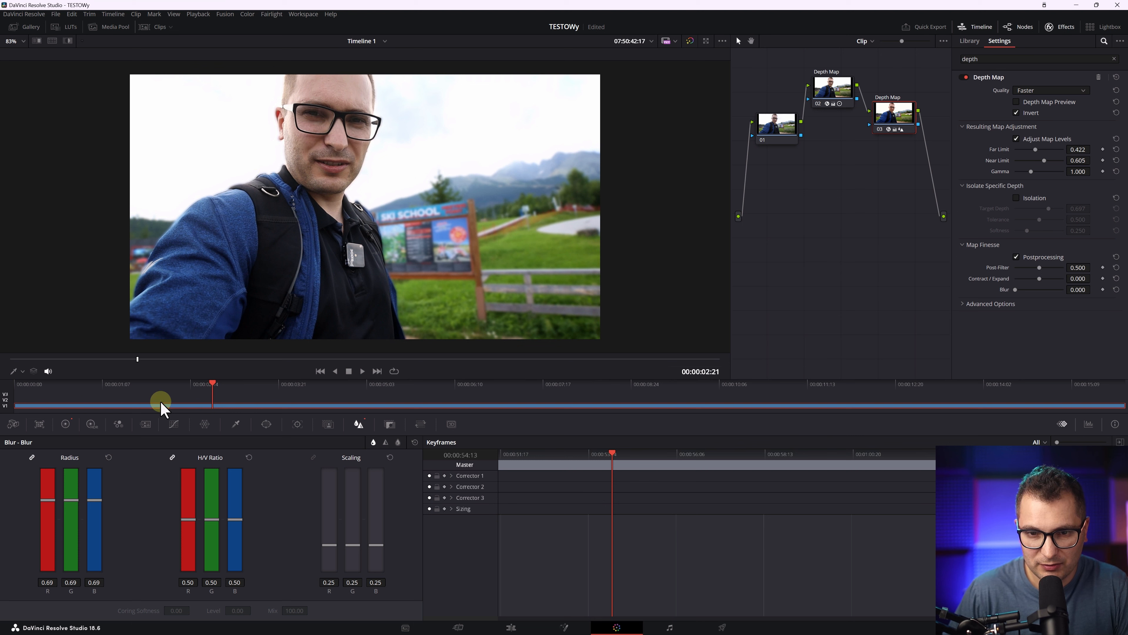
{"action": "left_click", "coordinate": [500, 453]}
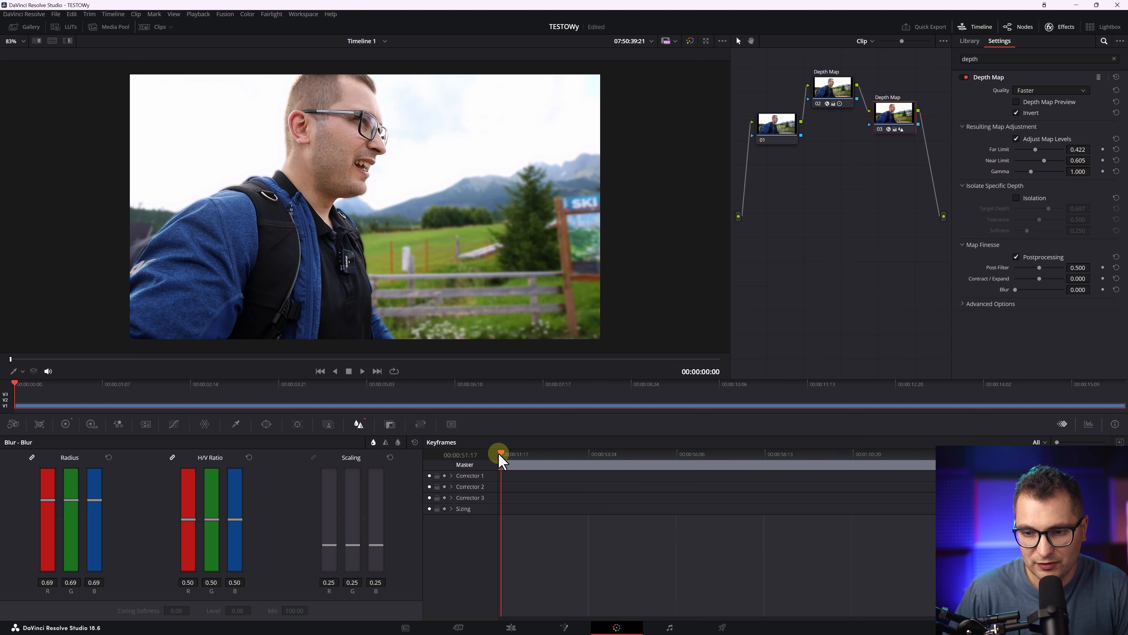
{"action": "key", "text": "space"}
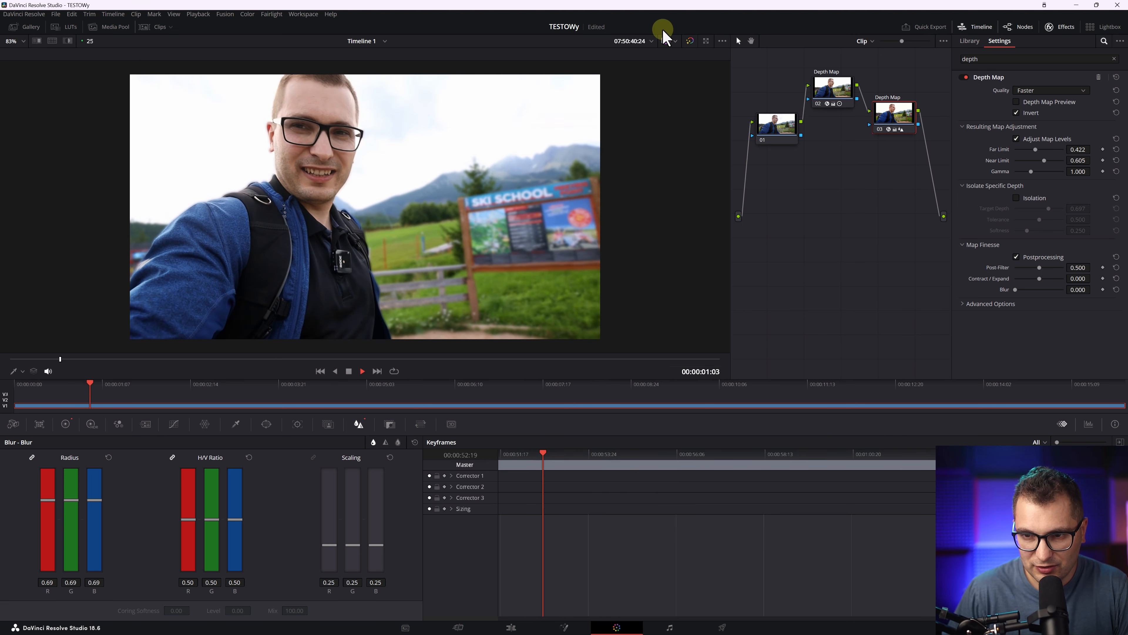
{"action": "left_click", "coordinate": [691, 42]}
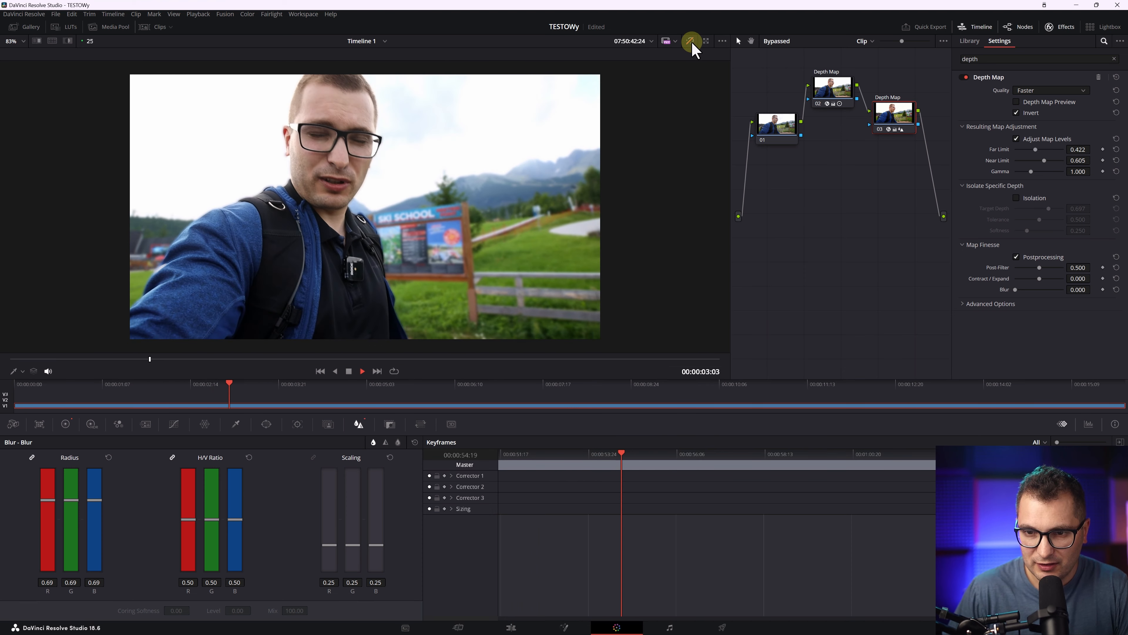
{"action": "left_click", "coordinate": [691, 41]}
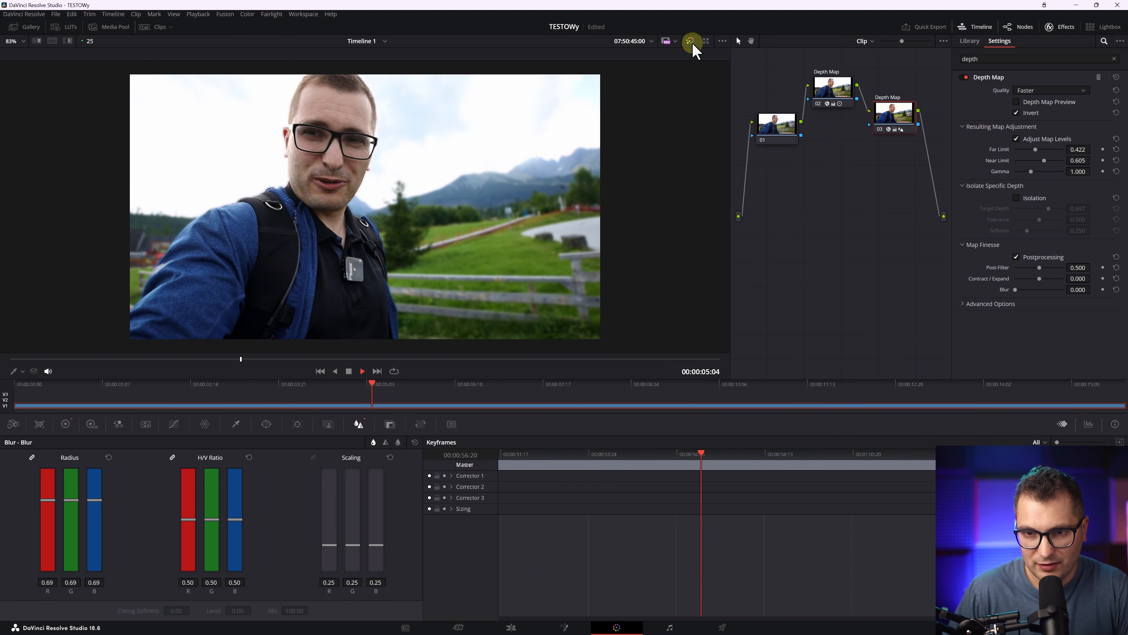
{"action": "key", "text": "space"}
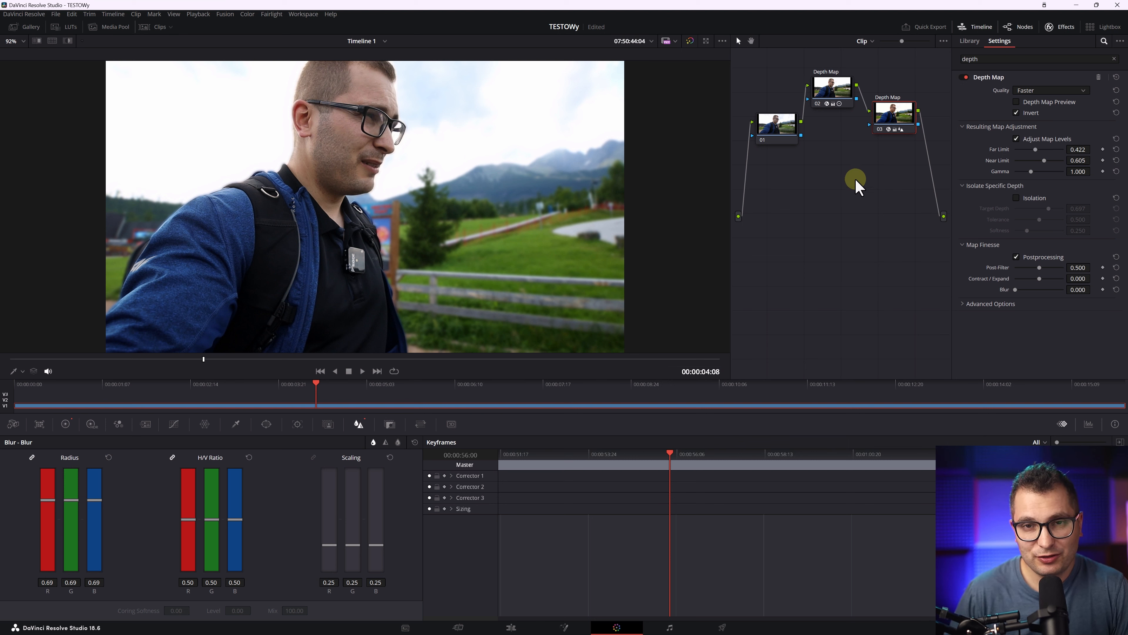
- Preview and hide the man's depth map in node 02, and sharpen him with a Blur Radius of 0.41
{"action": "left_click", "coordinate": [824, 83]}
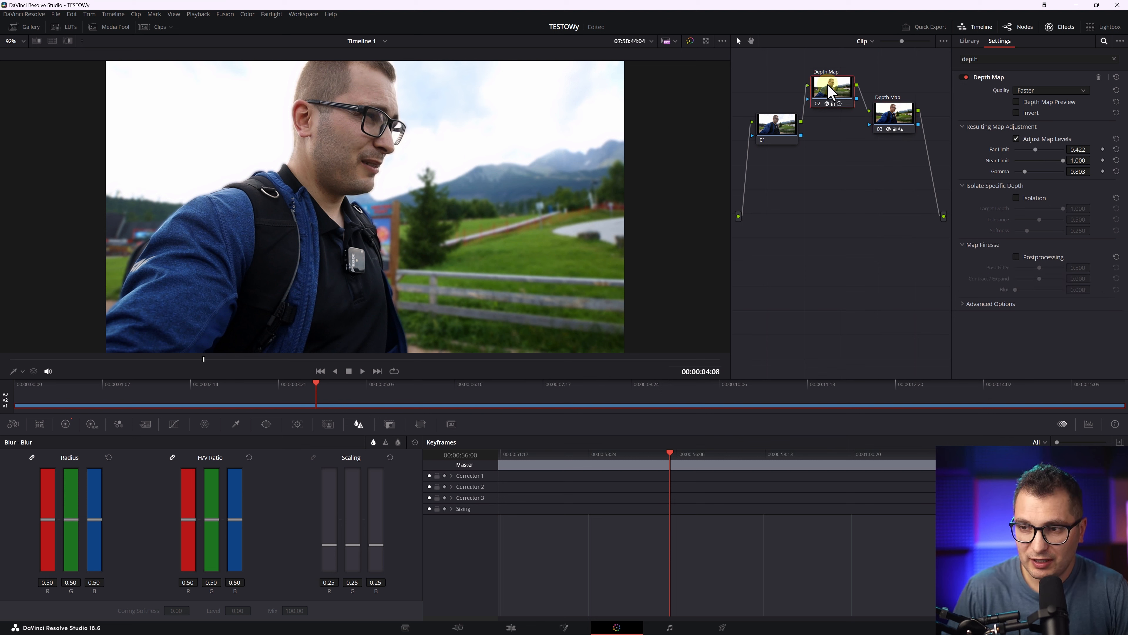
{"action": "left_click", "coordinate": [1055, 103]}
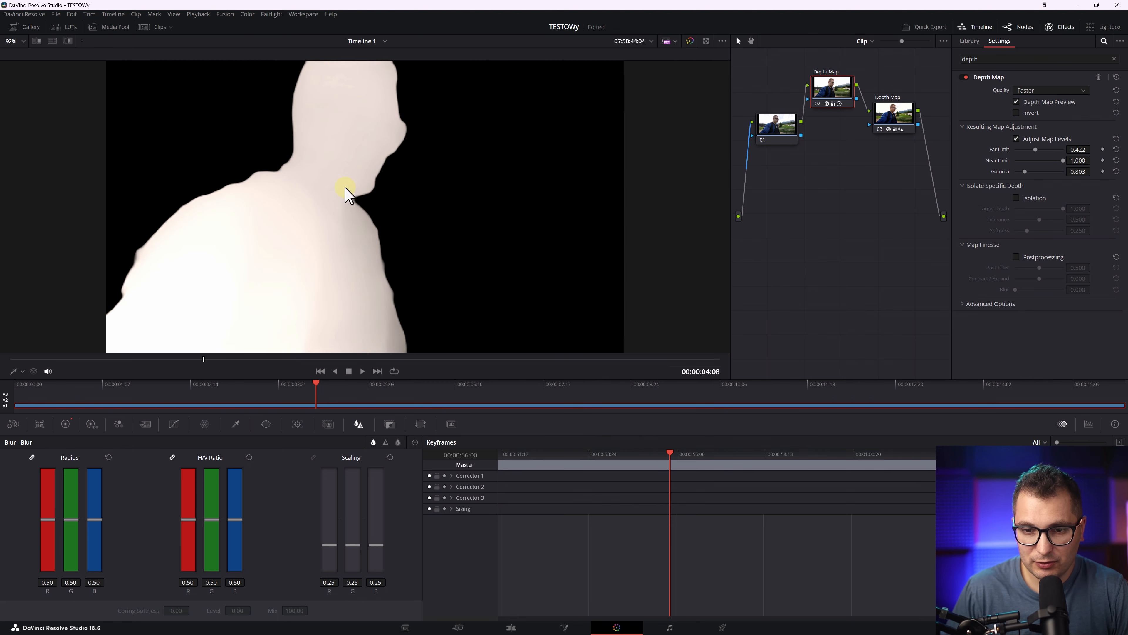
{"action": "left_click", "coordinate": [1022, 102]}
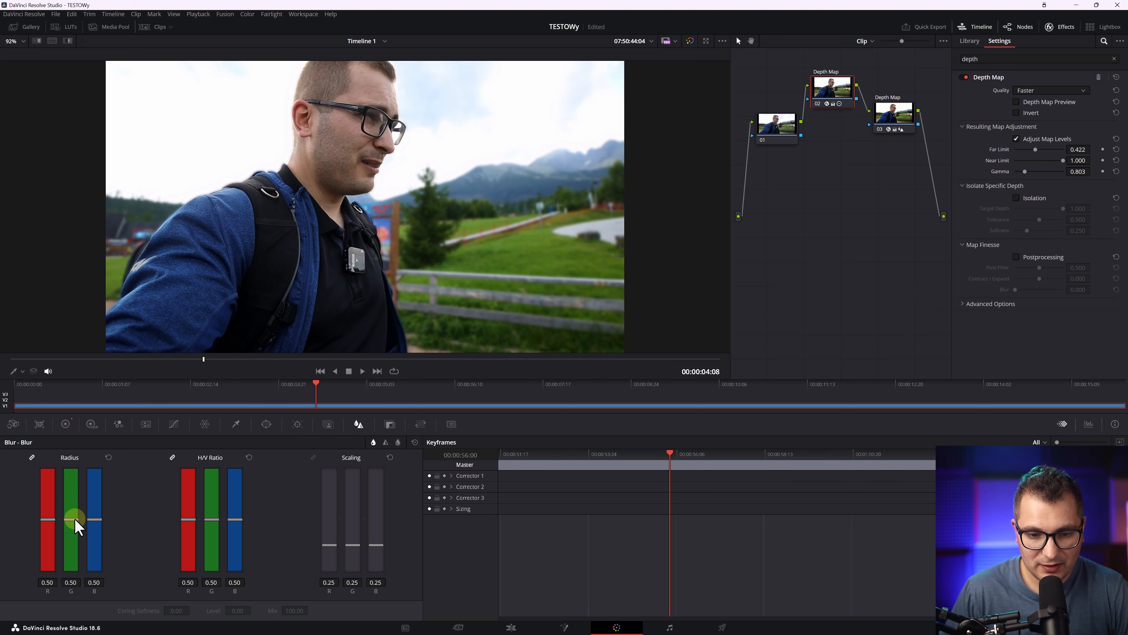
{"action": "left_click_drag", "start_coordinate": [76, 535], "coordinate": [76, 535]}
{"action": "scroll", "coordinate": [320, 163], "scroll_direction": "up", "scroll_amount": 8}
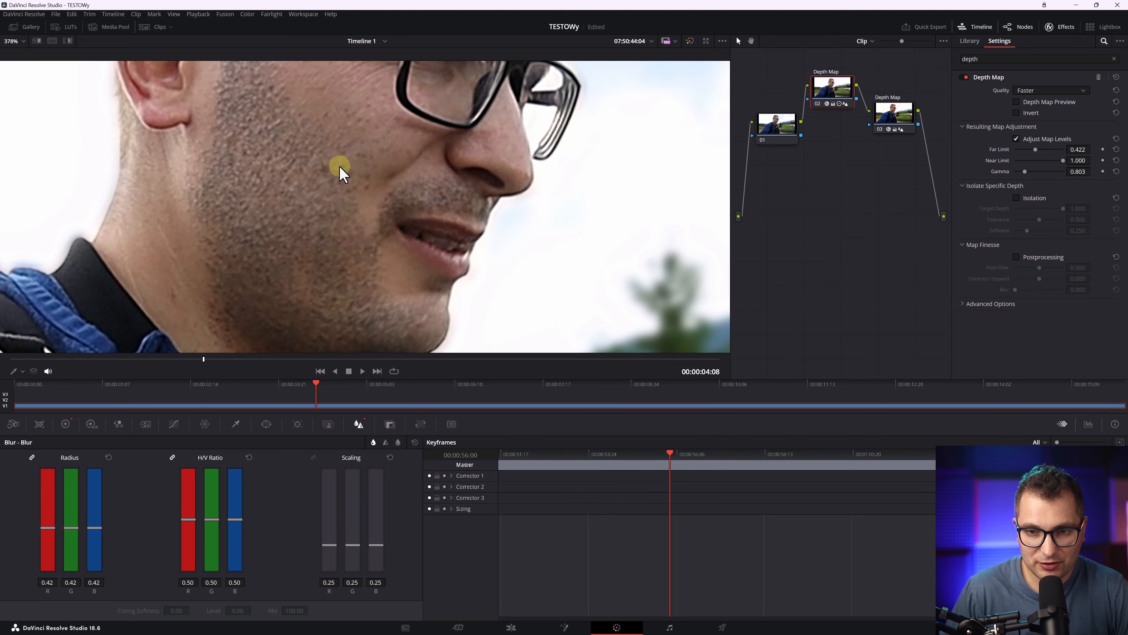
{"action": "left_click", "coordinate": [108, 457]}
{"action": "left_click_drag", "start_coordinate": [80, 511], "coordinate": [71, 530]}
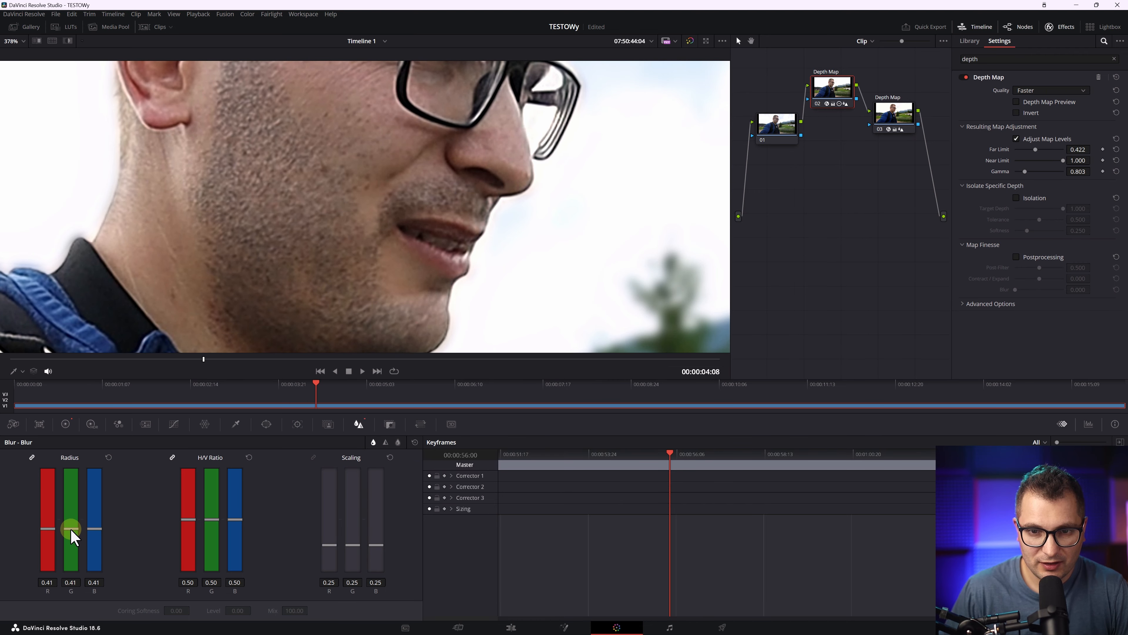
{"action": "scroll", "coordinate": [529, 213], "scroll_direction": "down", "scroll_amount": 8}
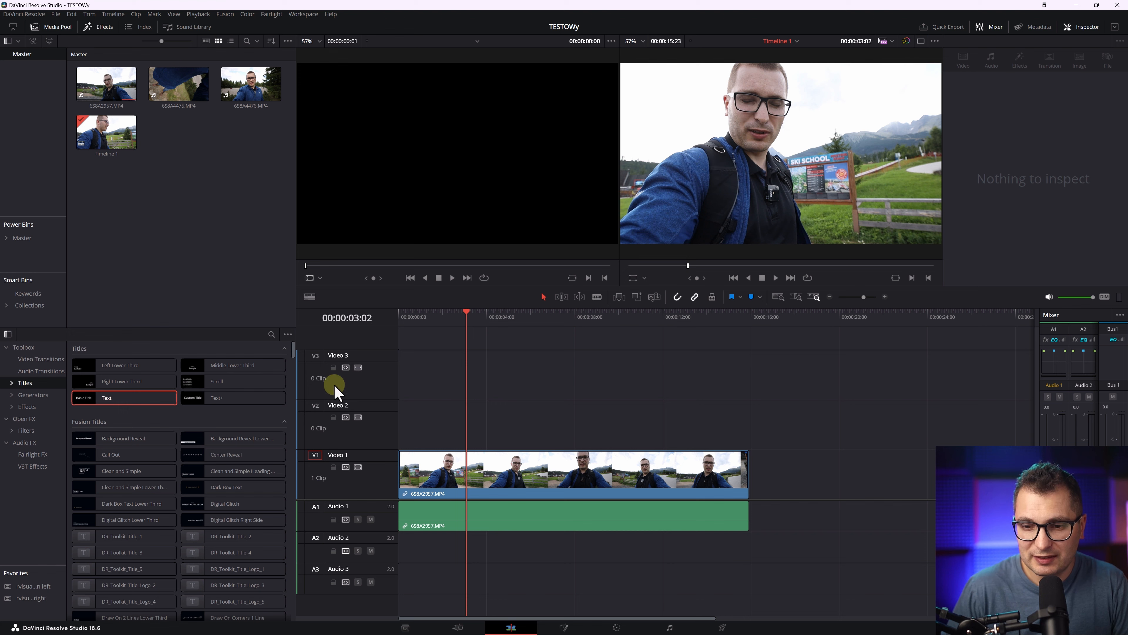
- On the Edit page, place a Center Reveal title on Video 2 above the clip's start and style it as large blue text
{"action": "left_click_drag", "start_coordinate": [204, 475], "coordinate": [408, 434]}
{"action": "left_click", "coordinate": [462, 429]}
{"action": "left_click", "coordinate": [1029, 216]}
{"action": "left_click", "coordinate": [592, 254]}
{"action": "left_click", "coordinate": [652, 401]}
{"action": "left_click_drag", "start_coordinate": [1090, 223], "coordinate": [975, 199]}
- Duplicate the 658A2957.MP4 video onto Video 3 above the title and apply the Depth Map effect to the copy
{"action": "left_click", "coordinate": [479, 470]}
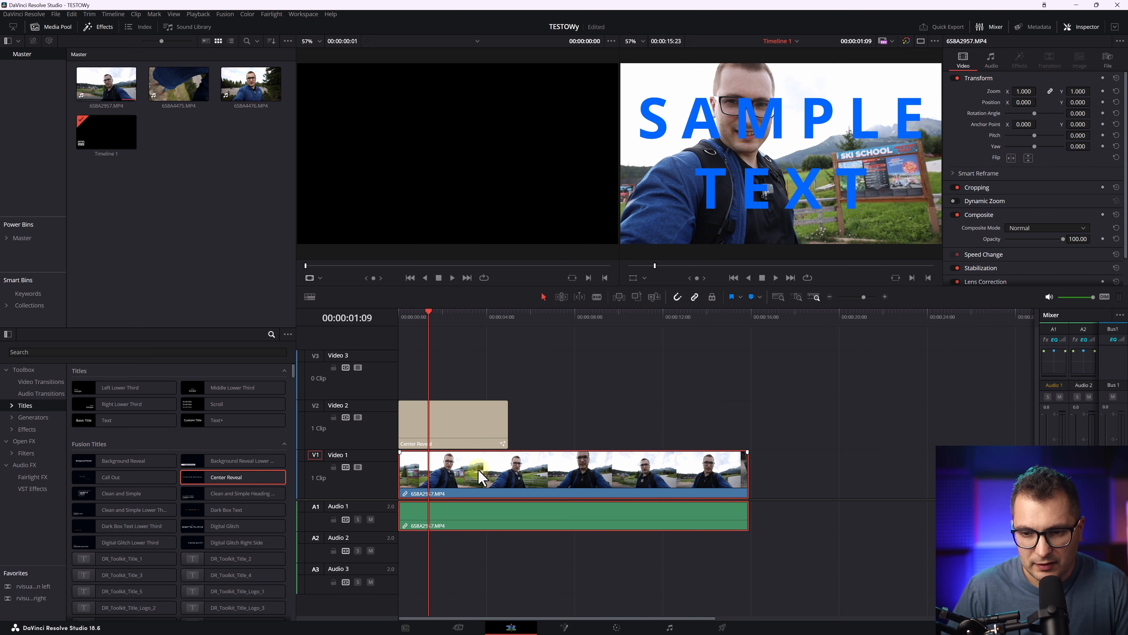
{"action": "left_click_drag", "start_coordinate": [486, 475], "coordinate": [475, 374]}
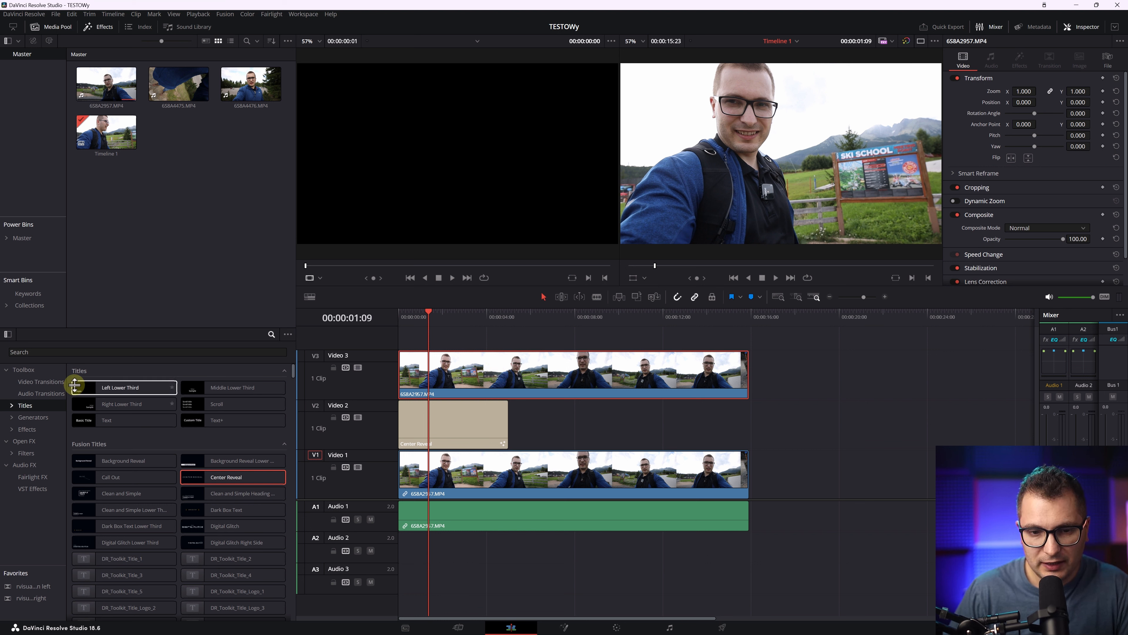
{"action": "left_click", "coordinate": [26, 441]}
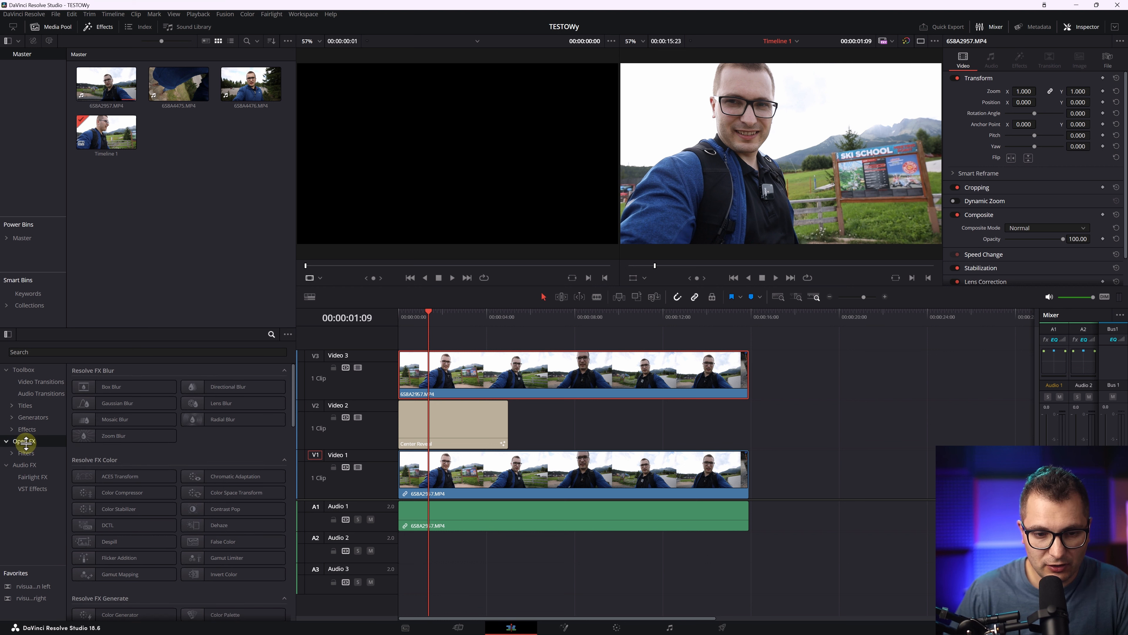
{"action": "left_click", "coordinate": [133, 352]}
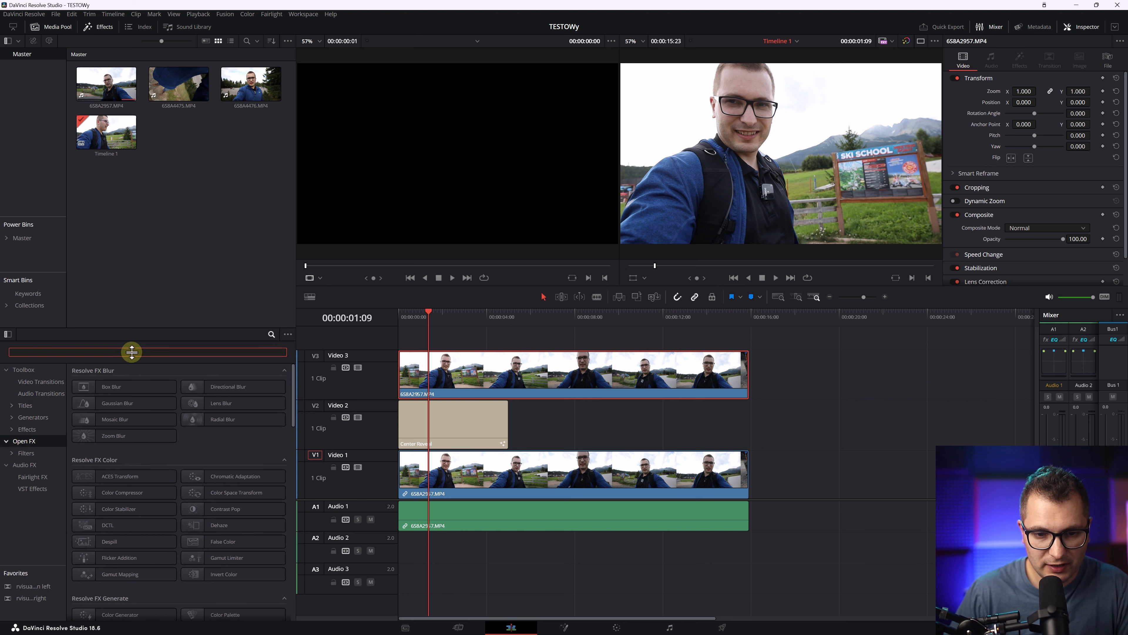
{"action": "type", "text": "depth"}
{"action": "left_click_drag", "start_coordinate": [103, 390], "coordinate": [511, 384]}
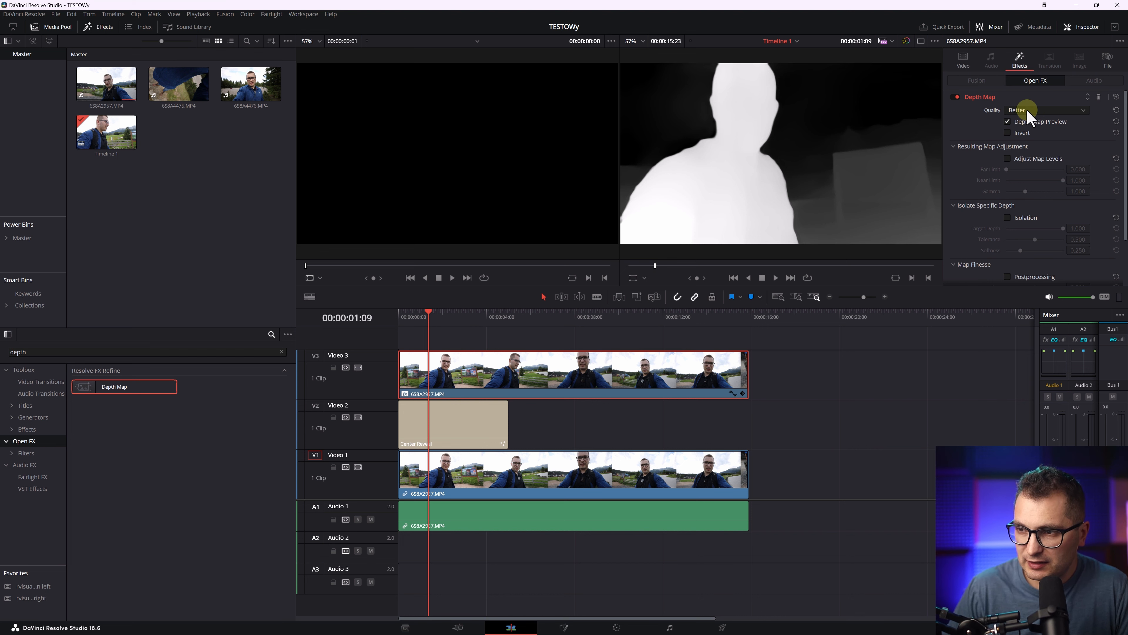
- Adjust the depth map levels to Far Limit 0.341 and Near Limit 0.775, hide the depth preview and play the result
{"action": "left_click", "coordinate": [1008, 159]}
{"action": "left_click_drag", "start_coordinate": [1007, 169], "coordinate": [1066, 187]}
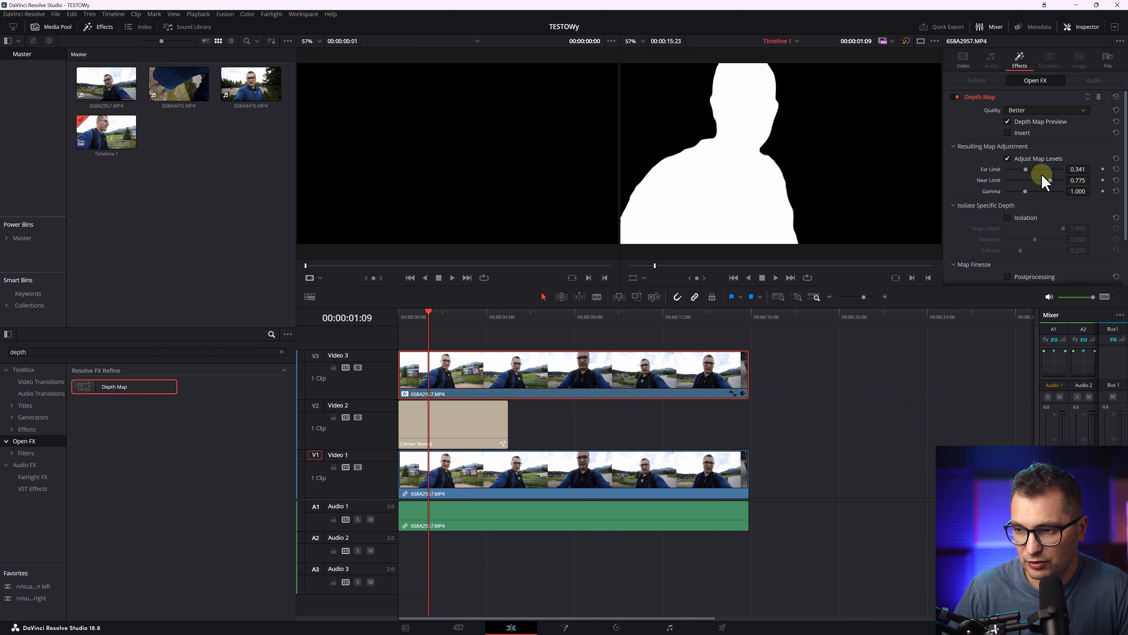
{"action": "left_click", "coordinate": [1007, 122]}
{"action": "key", "text": "space"}
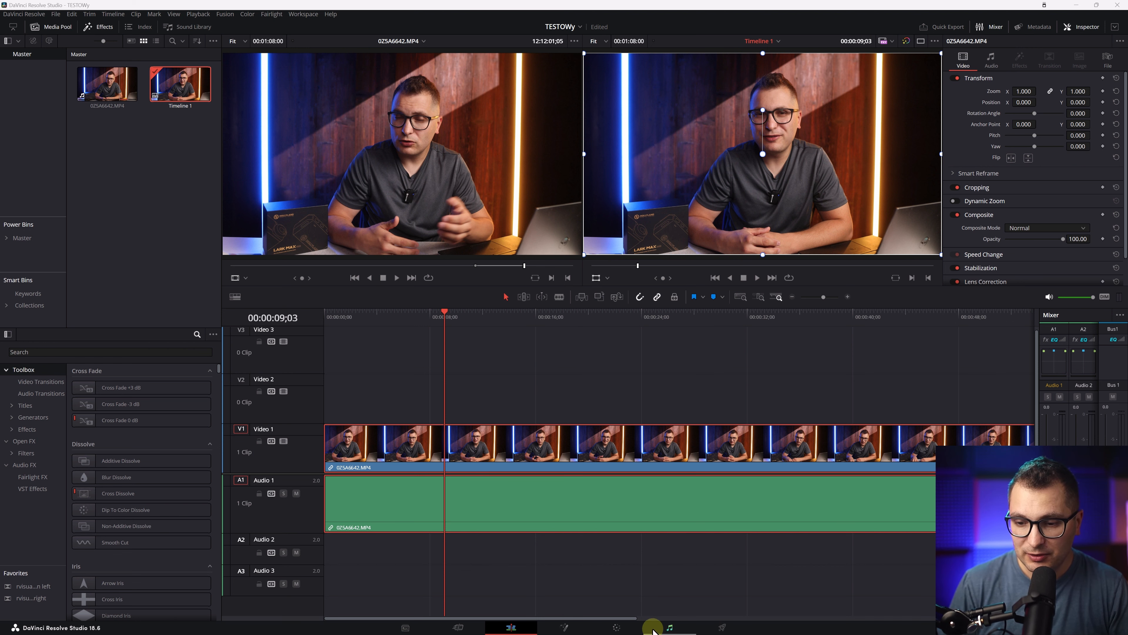
- On the Color page, add a Face Refinement node after node 01 of the talking-head clip and analyze the face
{"action": "left_click", "coordinate": [620, 628]}
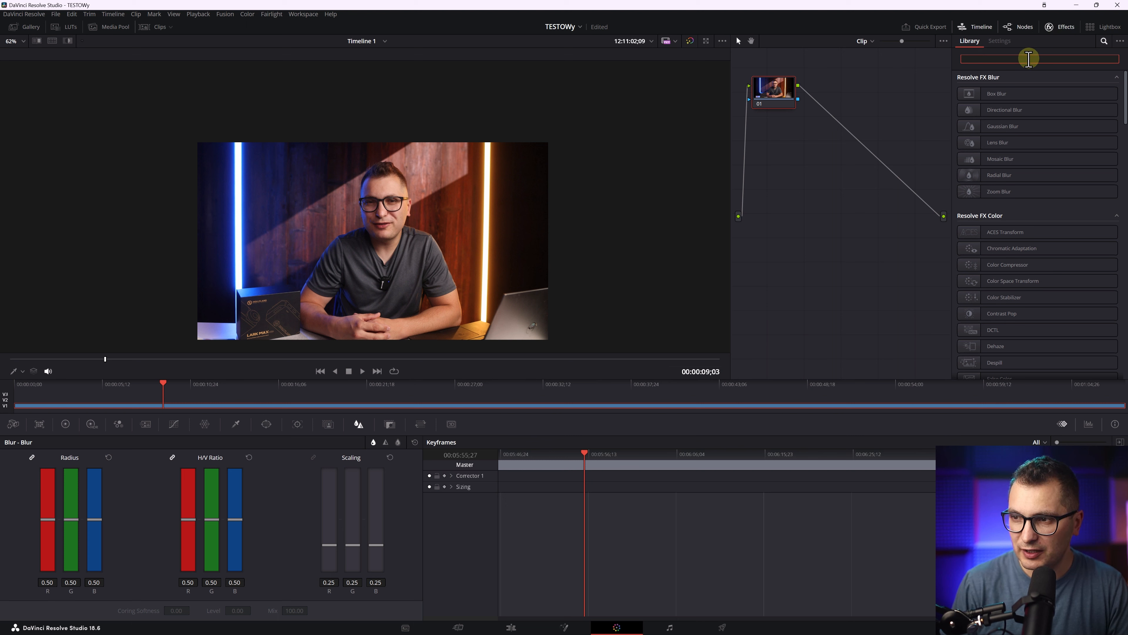
{"action": "type", "text": "face"}
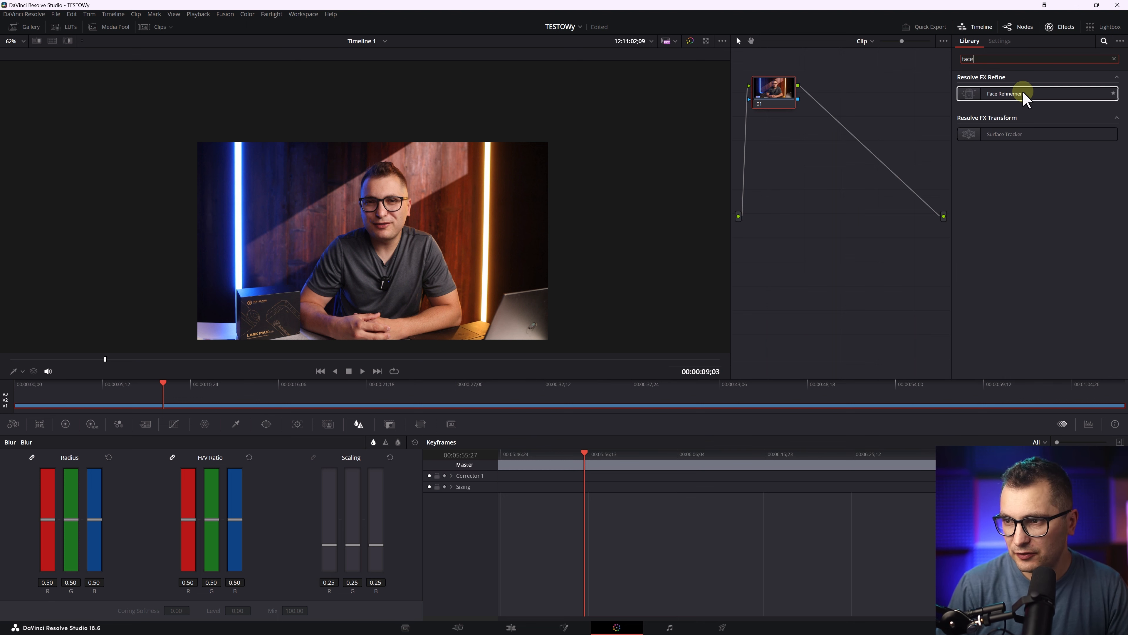
{"action": "left_click_drag", "start_coordinate": [1026, 98], "coordinate": [851, 142]}
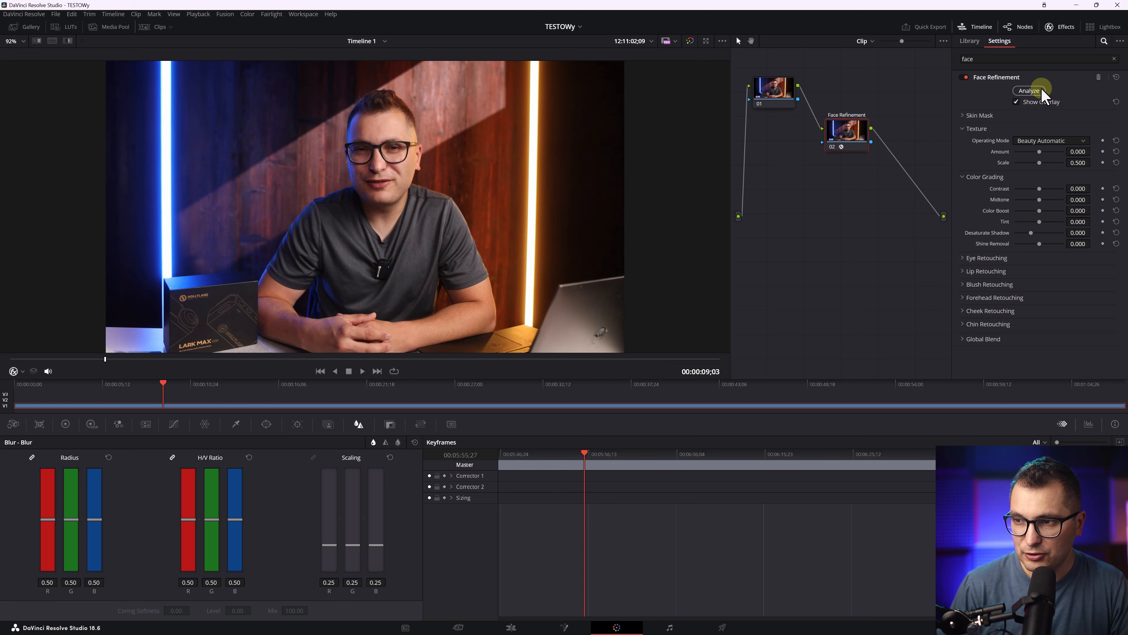
{"action": "left_click", "coordinate": [1038, 92]}
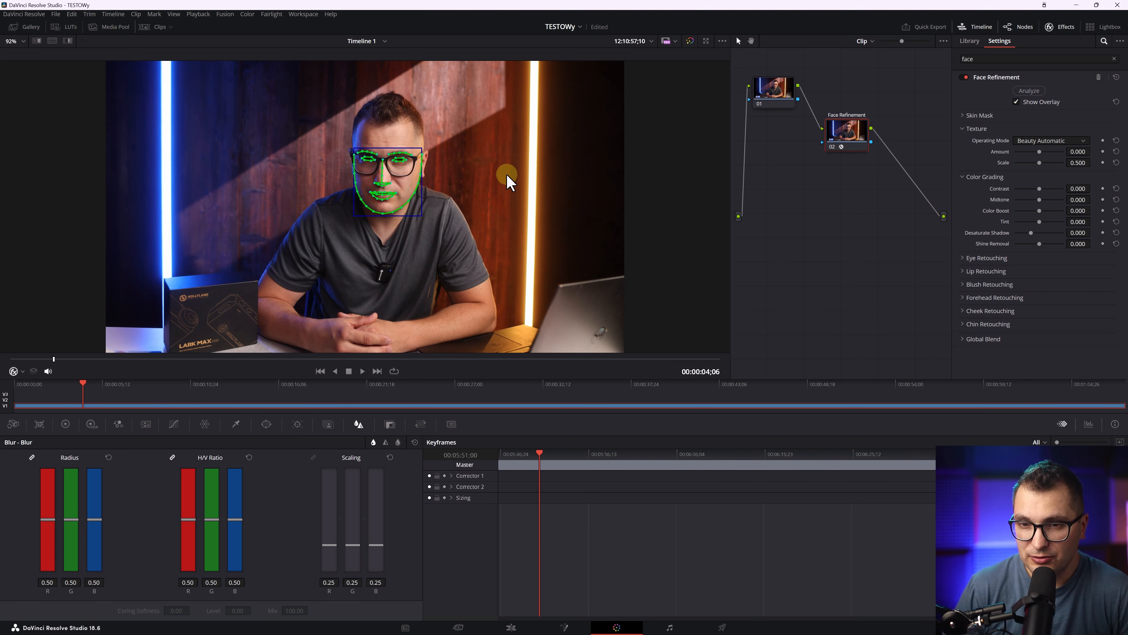
- Hide the face tracking overlay and refine the skin with texture Amount 1.141, Contrast 0.394 and Tint 0.101
{"action": "left_click", "coordinate": [1017, 102]}
{"action": "scroll", "coordinate": [451, 163], "scroll_direction": "up", "scroll_amount": 6}
{"action": "scroll", "coordinate": [464, 129], "scroll_direction": "down", "scroll_amount": 1}
{"action": "left_click_drag", "start_coordinate": [465, 129], "coordinate": [386, 244]}
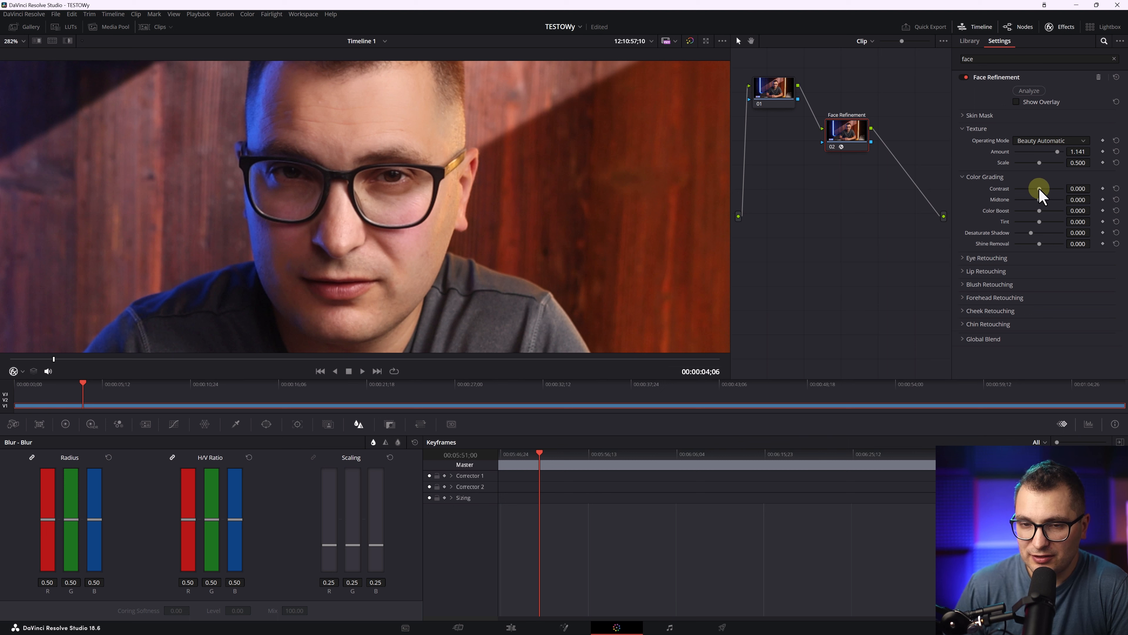
{"action": "left_click_drag", "start_coordinate": [1040, 190], "coordinate": [1049, 190]}
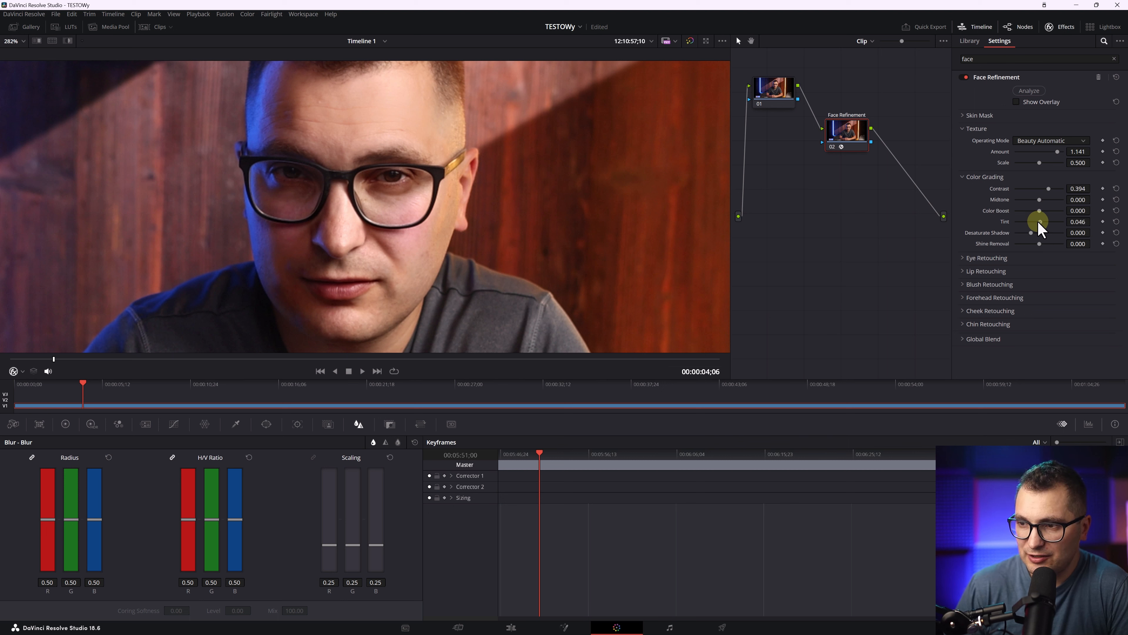
{"action": "left_click_drag", "start_coordinate": [1028, 223], "coordinate": [1045, 223]}
{"action": "left_click_drag", "start_coordinate": [1054, 222], "coordinate": [1044, 222]}
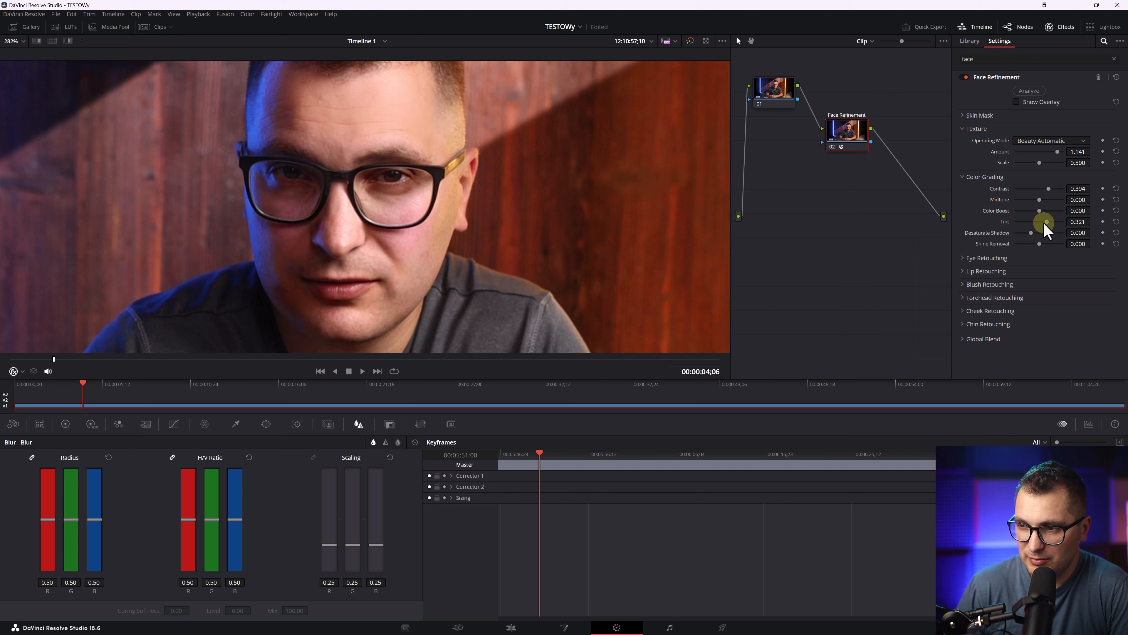
- Retouch the eyes with Sharpening 0.660, Brightening 0.257 and Eye Light 1.000
{"action": "left_click", "coordinate": [969, 258]}
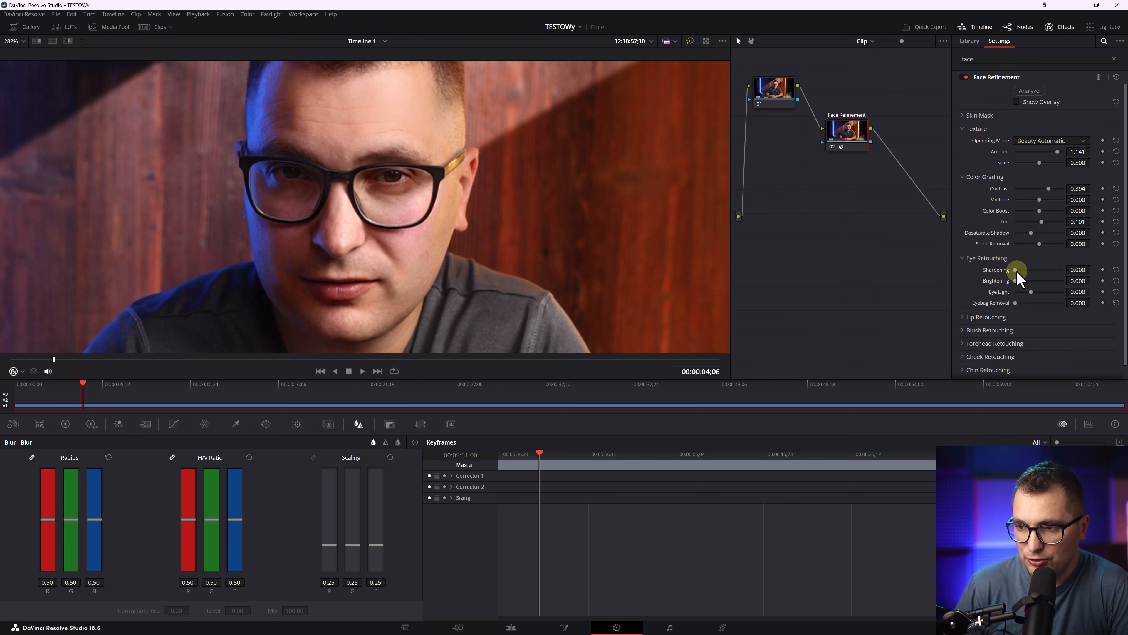
{"action": "left_click_drag", "start_coordinate": [1015, 269], "coordinate": [1032, 288]}
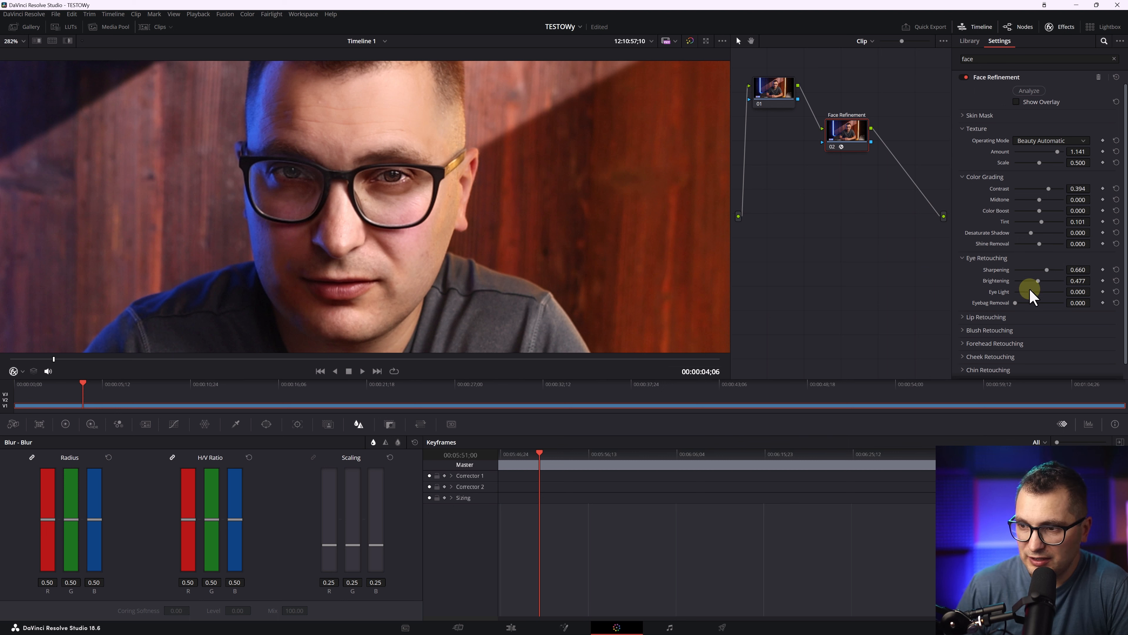
{"action": "left_click_drag", "start_coordinate": [1036, 293], "coordinate": [1064, 294]}
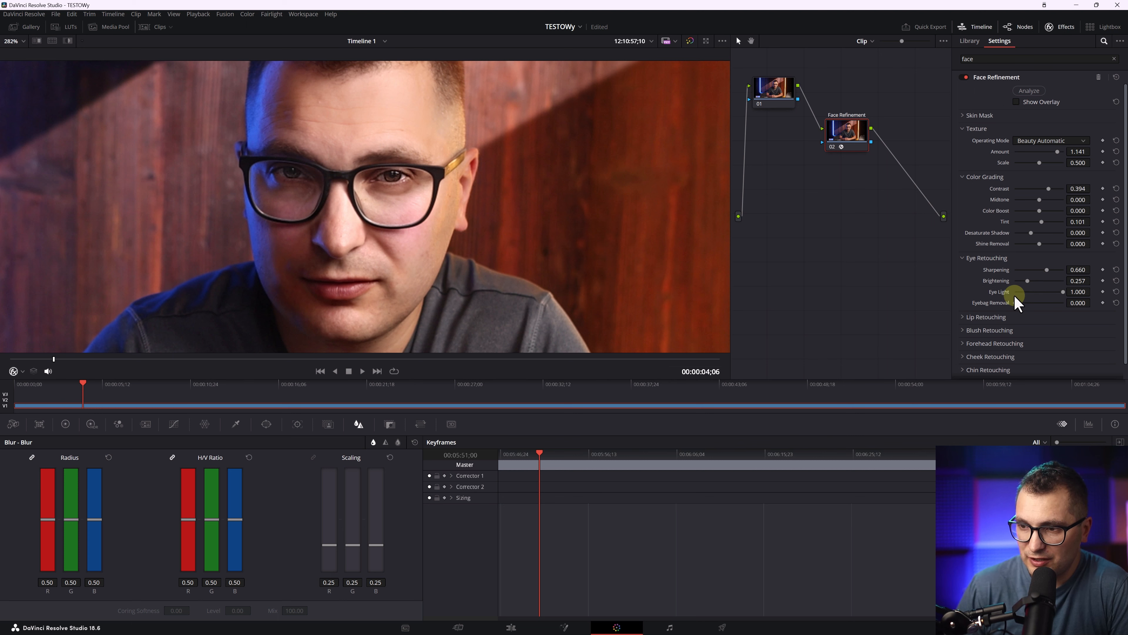
- Set the lip retouching Hue to -0.083 and compare the face with the grades bypassed
{"action": "scroll", "coordinate": [1021, 295], "scroll_direction": "down", "scroll_amount": 1}
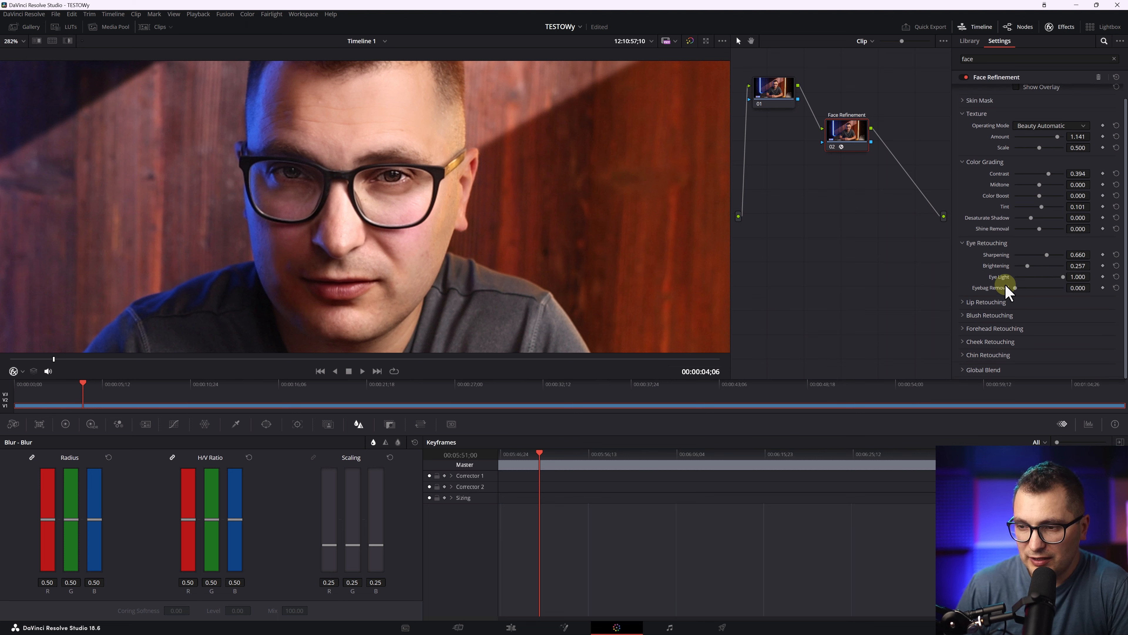
{"action": "left_click", "coordinate": [973, 342]}
{"action": "scroll", "coordinate": [1056, 312], "scroll_direction": "down", "scroll_amount": 2}
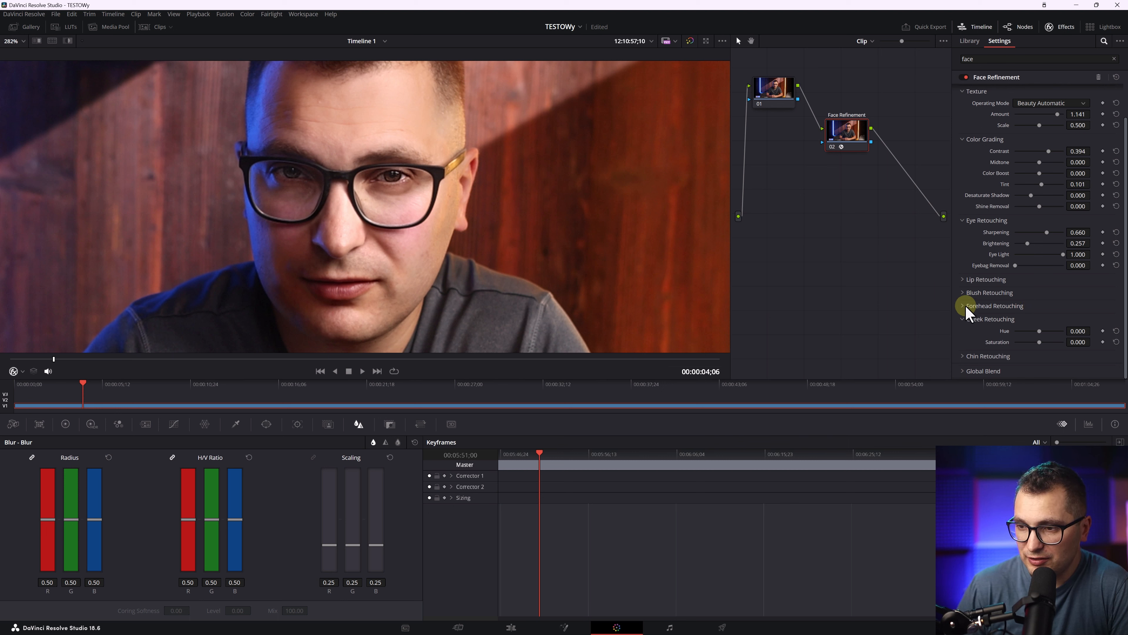
{"action": "left_click", "coordinate": [964, 280]}
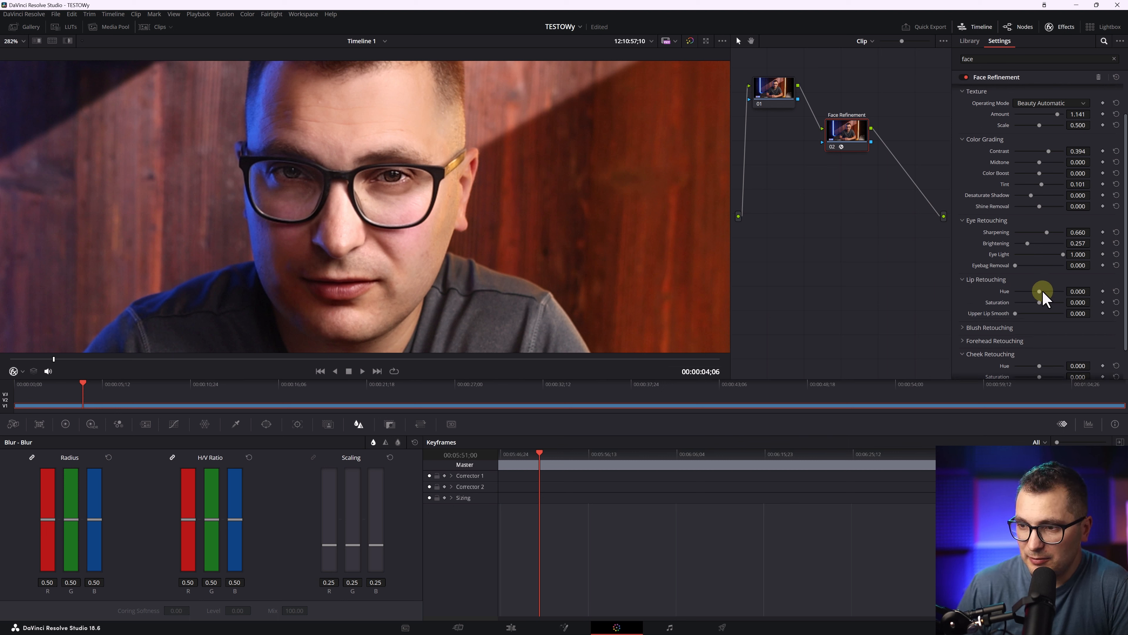
{"action": "mouse_move", "coordinate": [1041, 293]}
{"action": "left_mouse_down"}
{"action": "mouse_move", "coordinate": [1062, 294]}
{"action": "mouse_move", "coordinate": [1027, 294]}
{"action": "mouse_move", "coordinate": [1038, 294]}
{"action": "left_mouse_up"}
{"action": "scroll", "coordinate": [1000, 274], "scroll_direction": "down", "scroll_amount": 2}
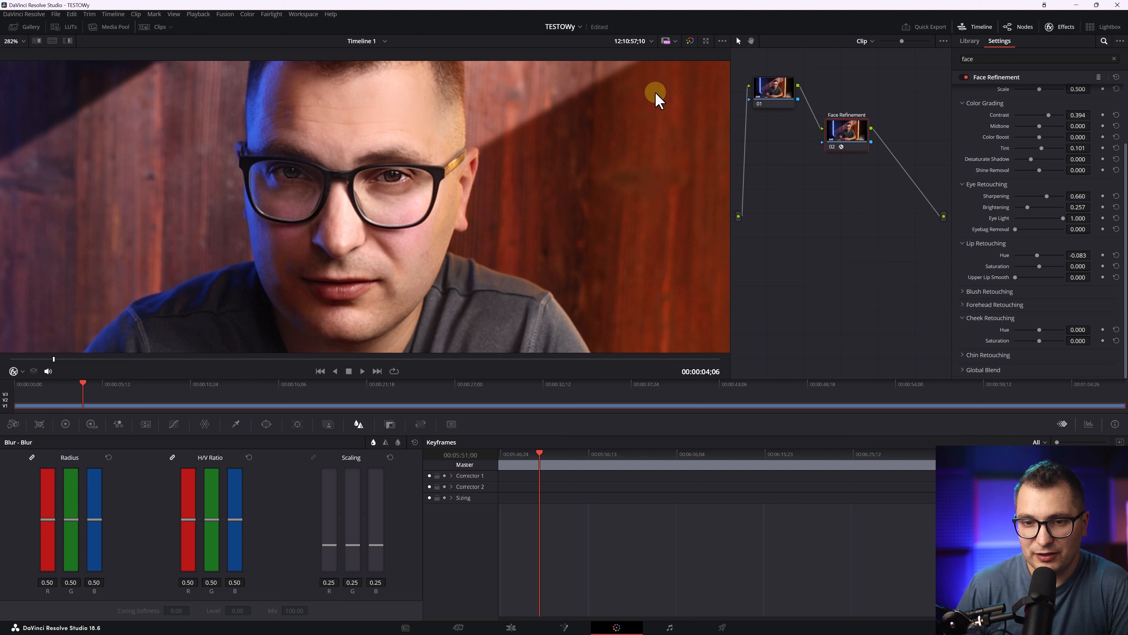
{"action": "left_click", "coordinate": [690, 41]}
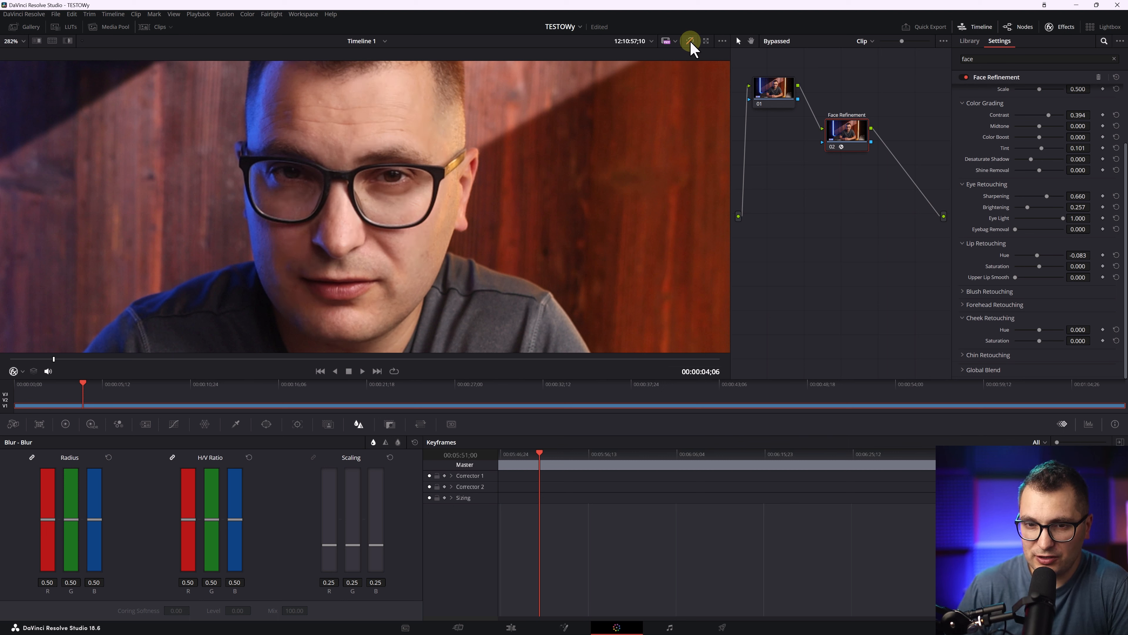
{"action": "left_click", "coordinate": [690, 41]}
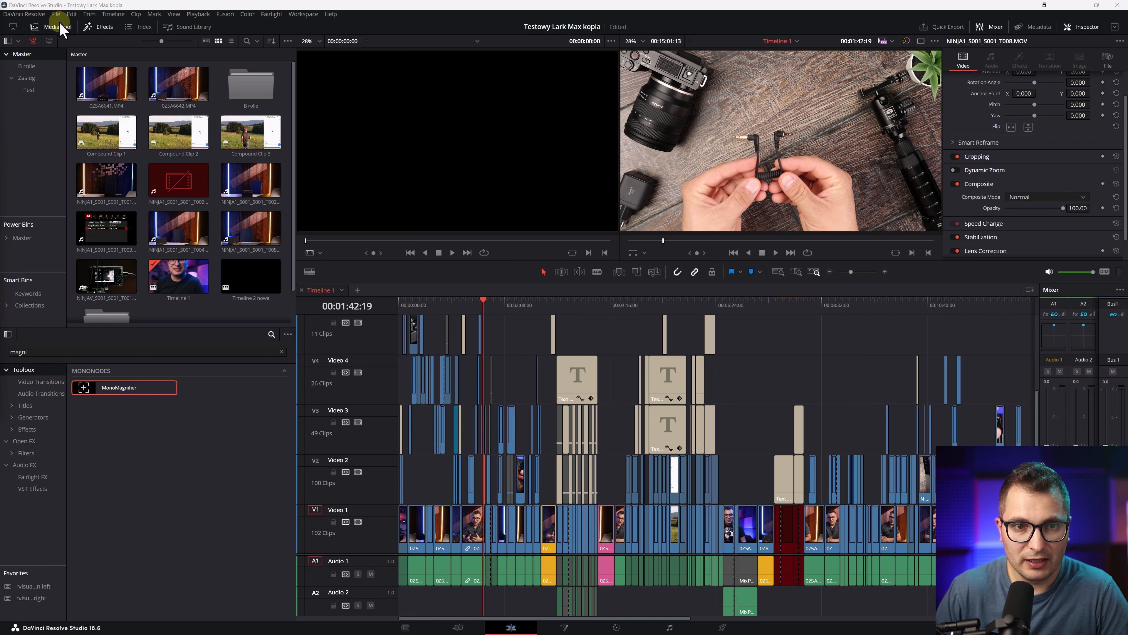
- Enable Dynamic Project Switching in the Project Manager
{"action": "left_click", "coordinate": [55, 15]}
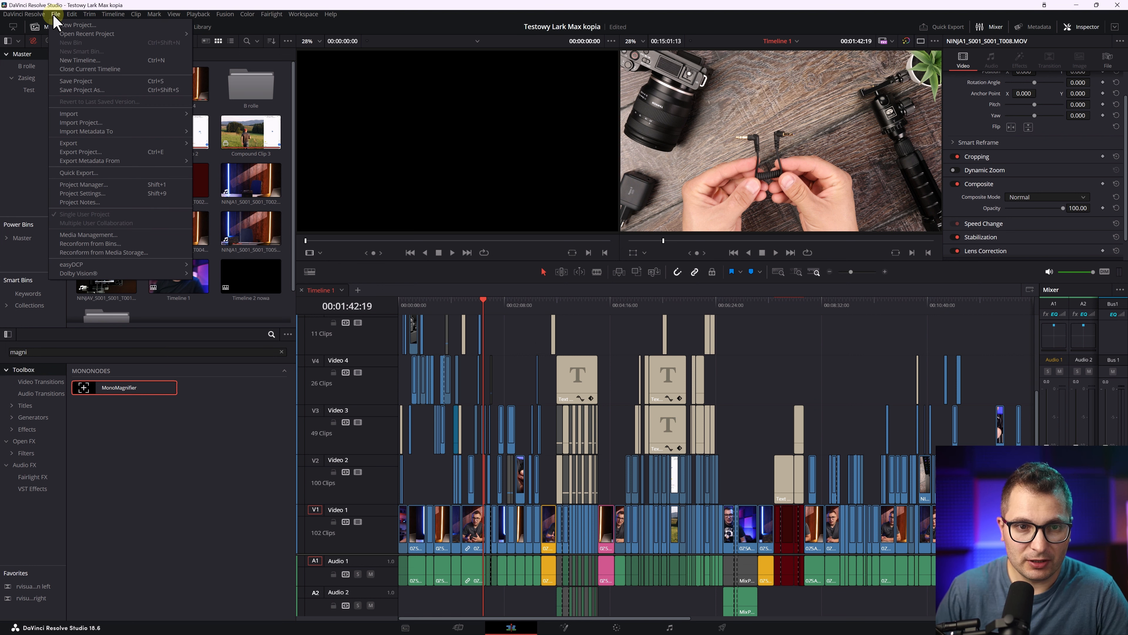
{"action": "left_click", "coordinate": [96, 186]}
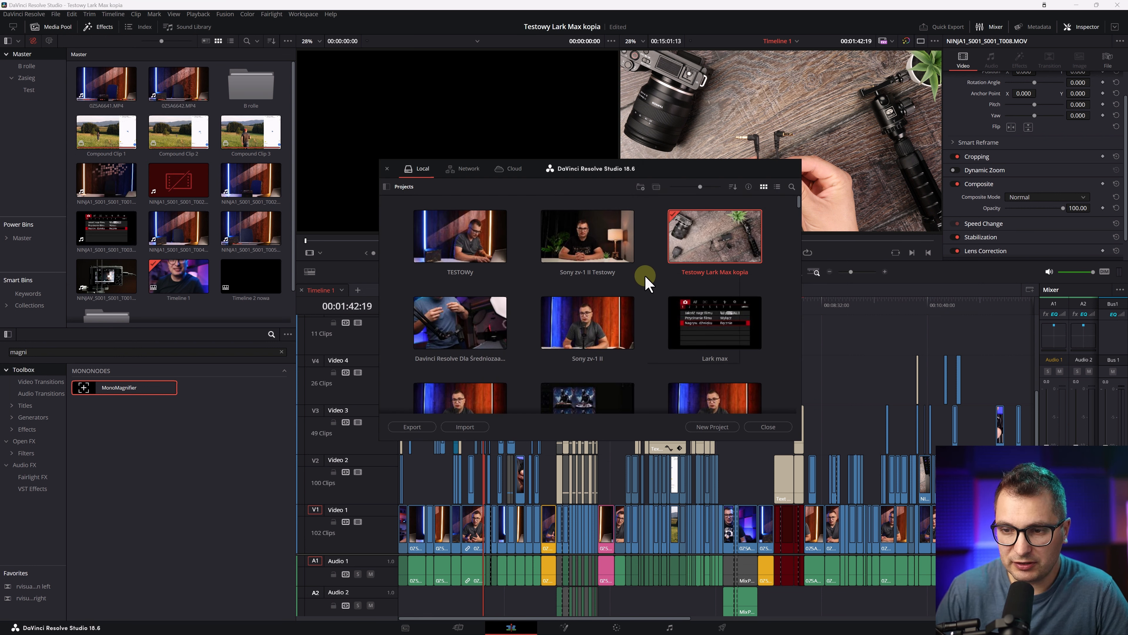
{"action": "right_click", "coordinate": [647, 282]}
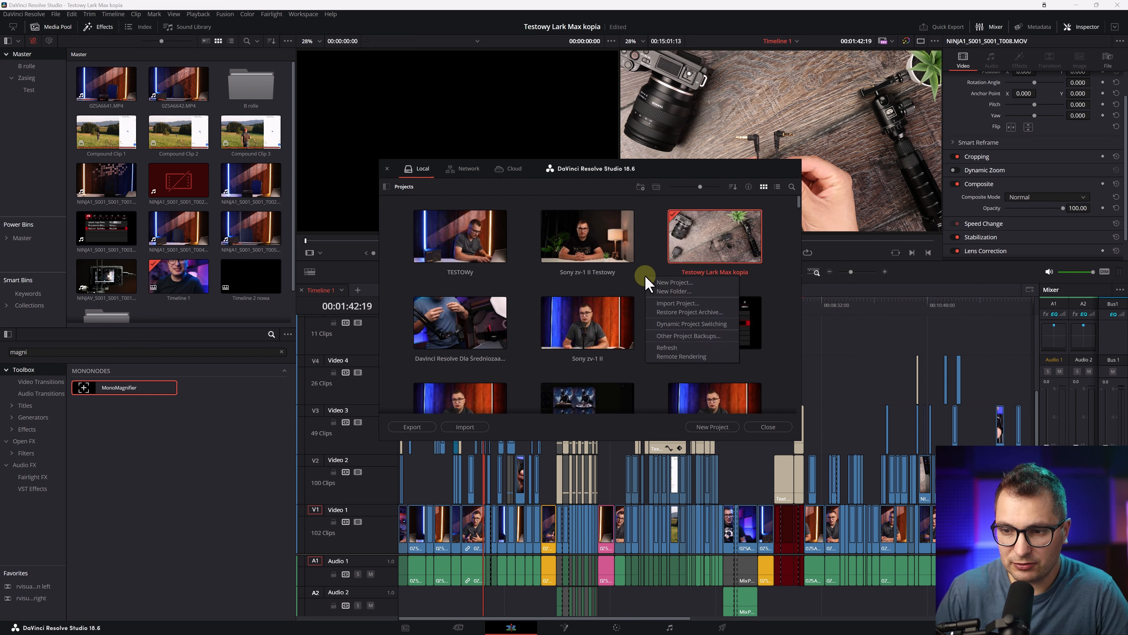
{"action": "left_click", "coordinate": [664, 326]}
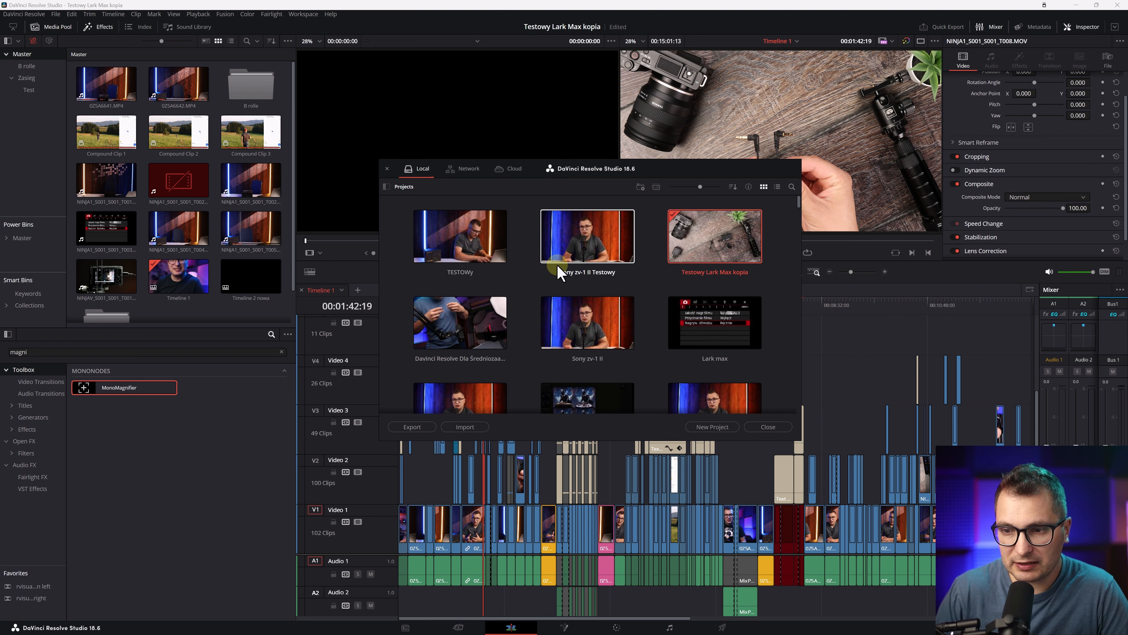
- Open the Sony zv-1 II Testowy project, then switch to Testowy Lark Max kopia and back to try dynamic switching
{"action": "double_click", "coordinate": [588, 262]}
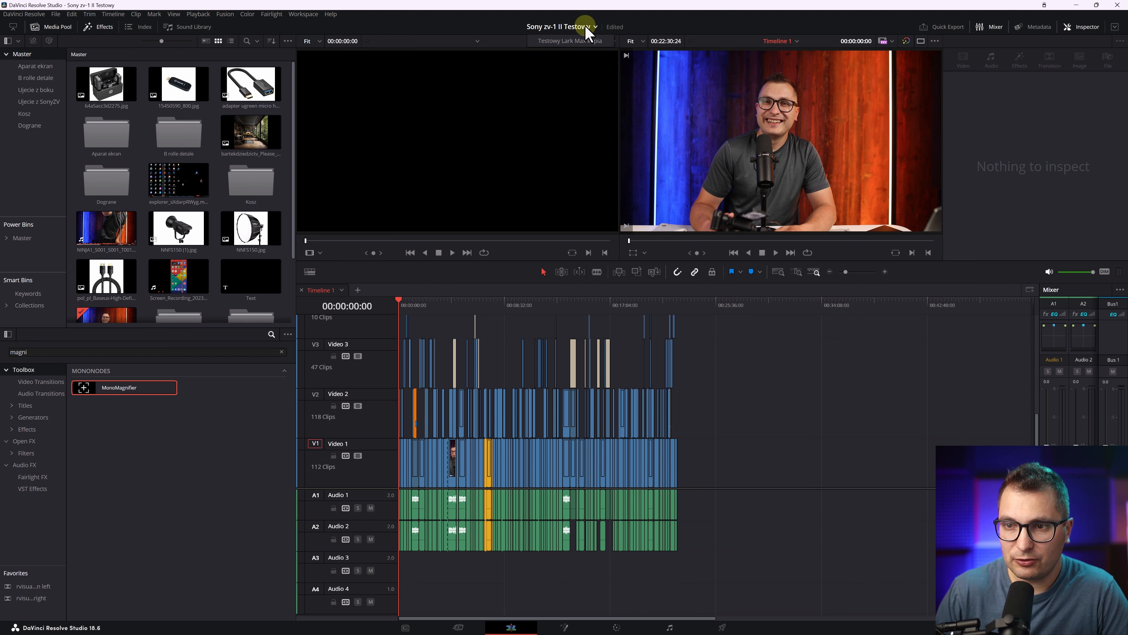
{"action": "left_click", "coordinate": [577, 41]}
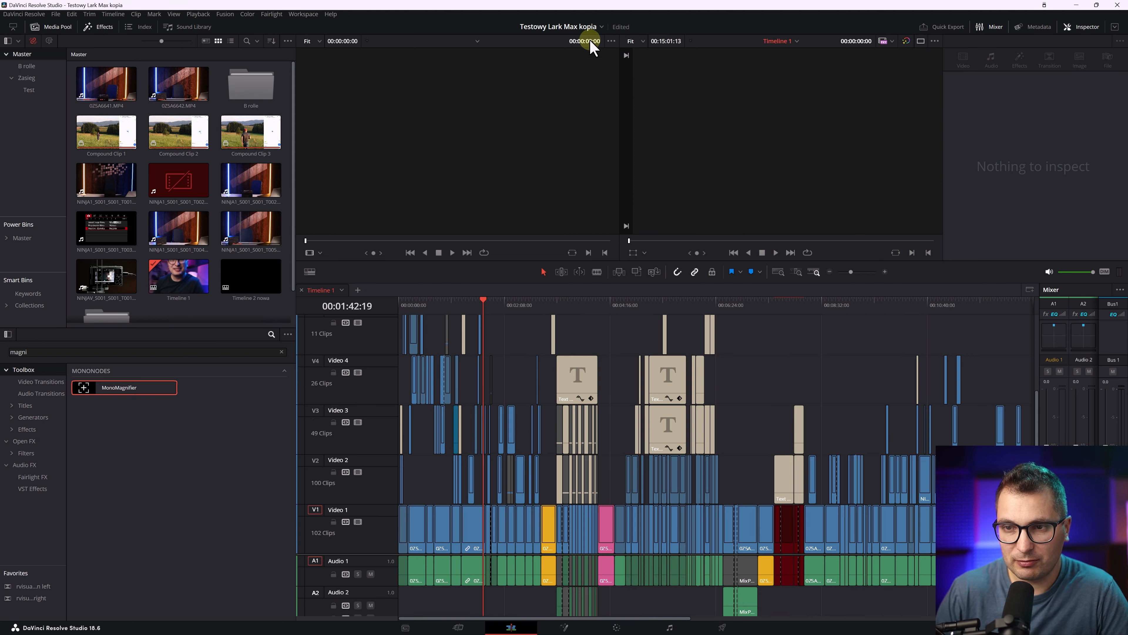
{"action": "left_click", "coordinate": [582, 41]}
- Copy the clips at the end of the Sony zv-1 II Testowy timeline into the empty end of the Testowy Lark Max kopia timeline
{"action": "left_click_drag", "start_coordinate": [724, 316], "coordinate": [620, 578]}
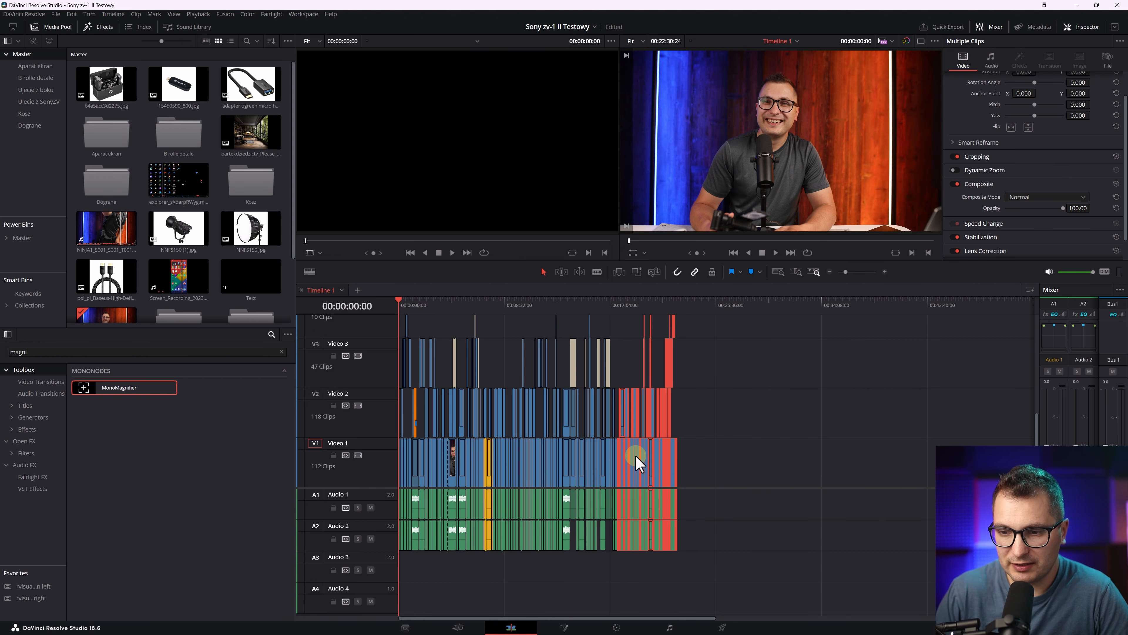
{"action": "key", "text": "ctrl+c"}
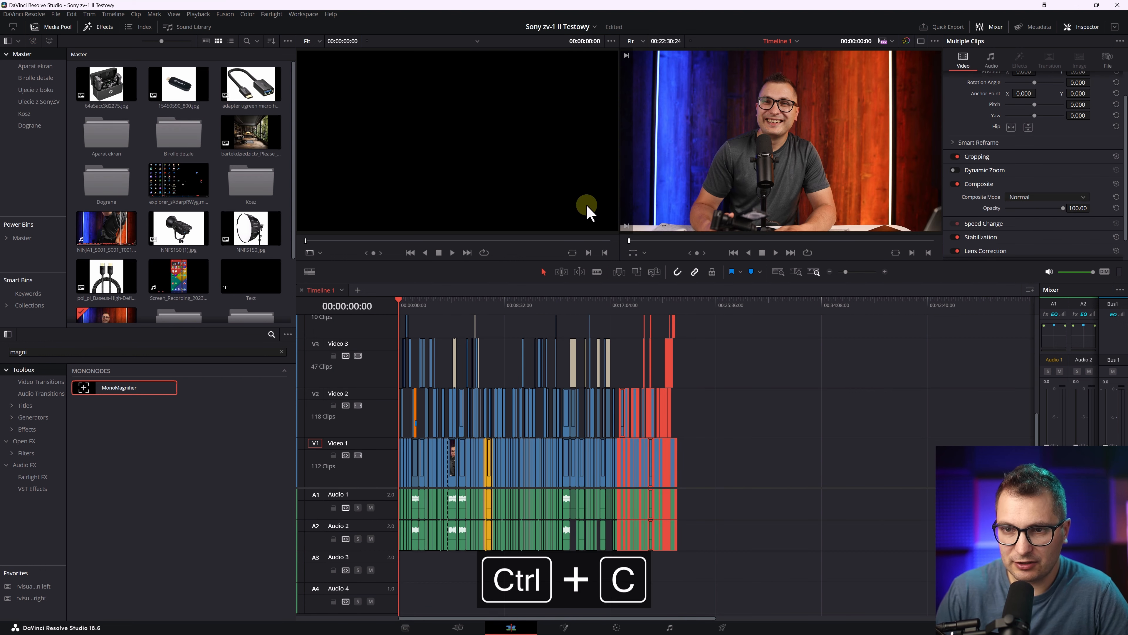
{"action": "left_click", "coordinate": [579, 28]}
{"action": "left_click", "coordinate": [573, 43]}
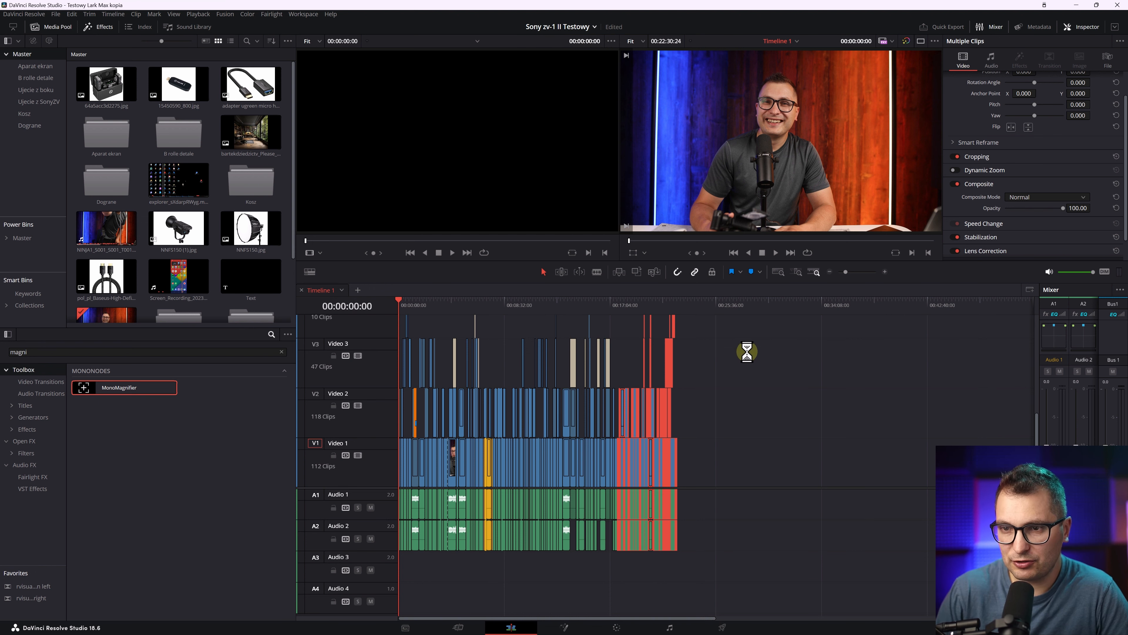
{"action": "left_click", "coordinate": [793, 307]}
{"action": "key", "text": "ctrl+v"}
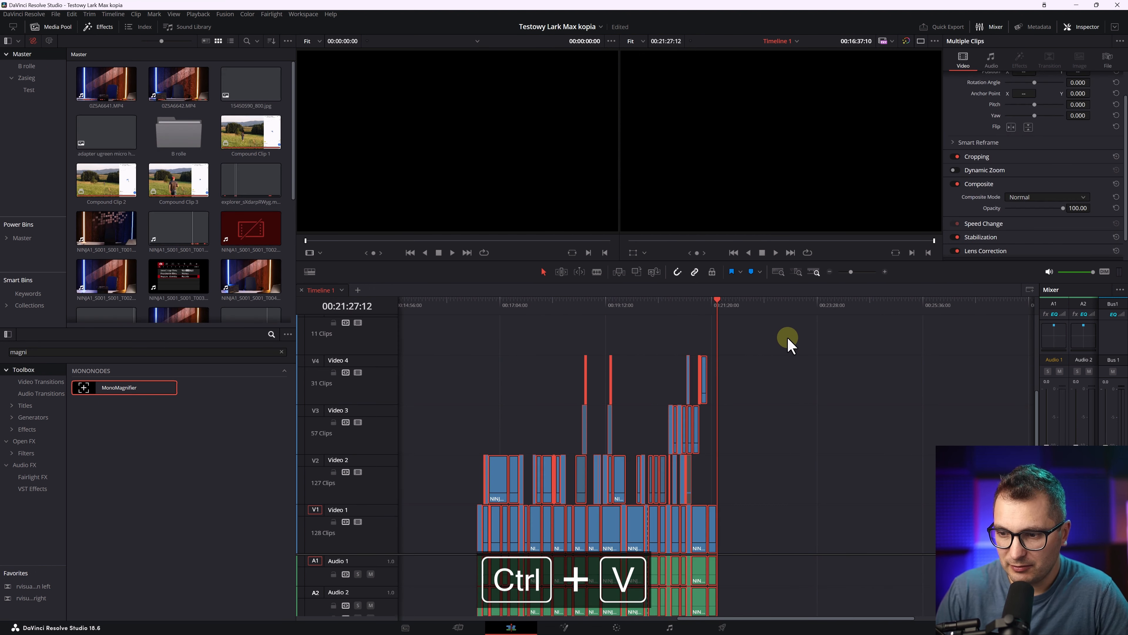
- Enable Stacked Timelines in the timeline view options
{"action": "left_click", "coordinate": [543, 304]}
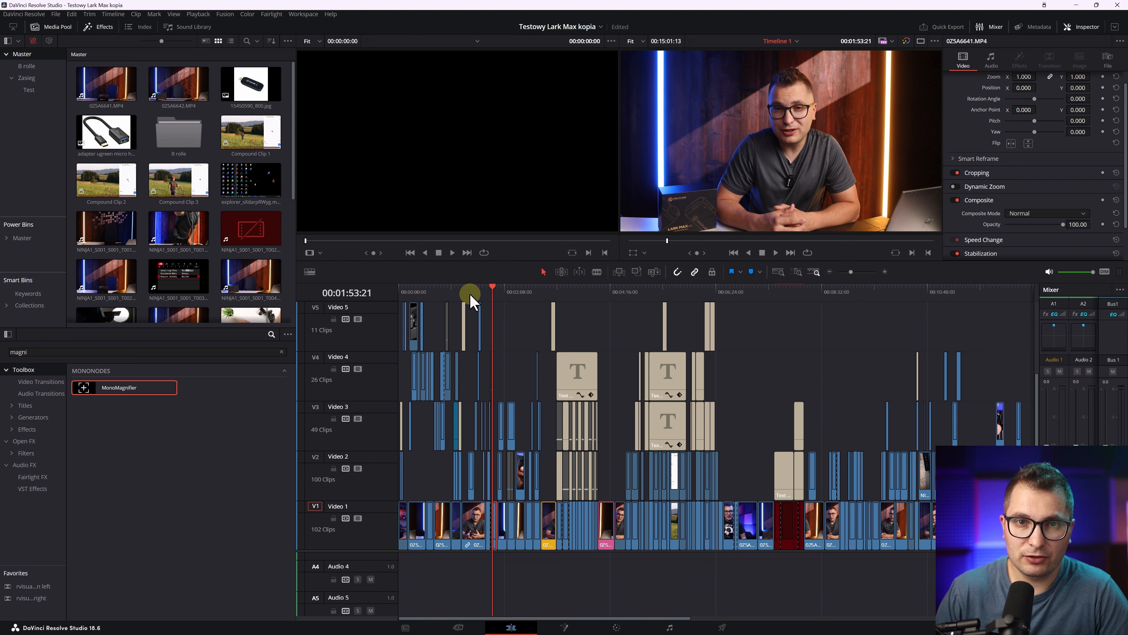
{"action": "left_click", "coordinate": [309, 272]}
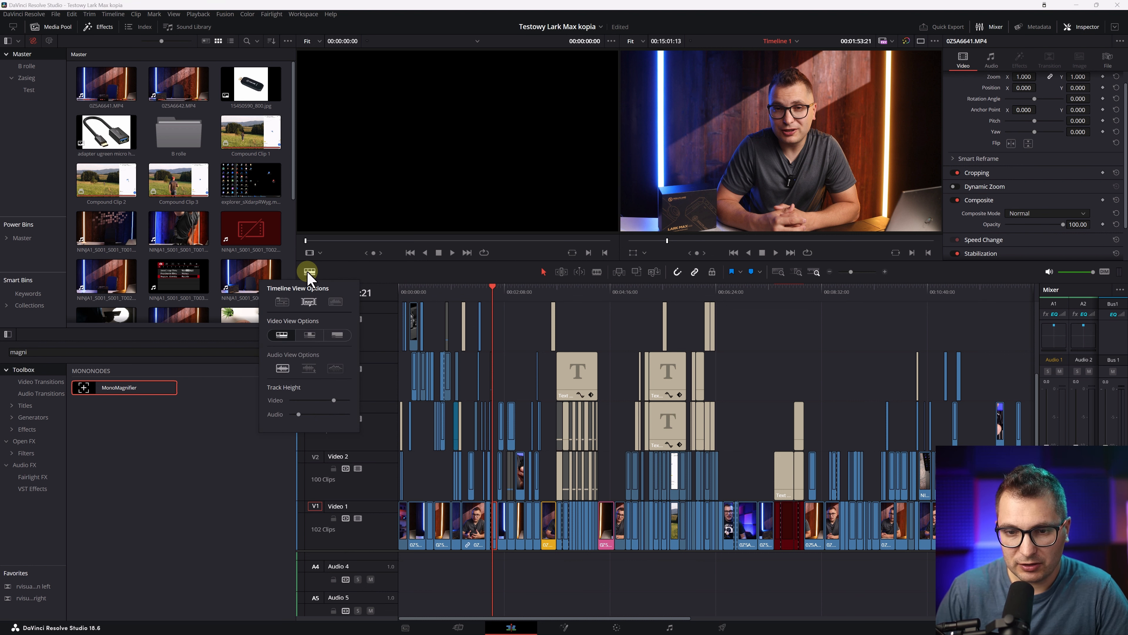
{"action": "left_click", "coordinate": [282, 302]}
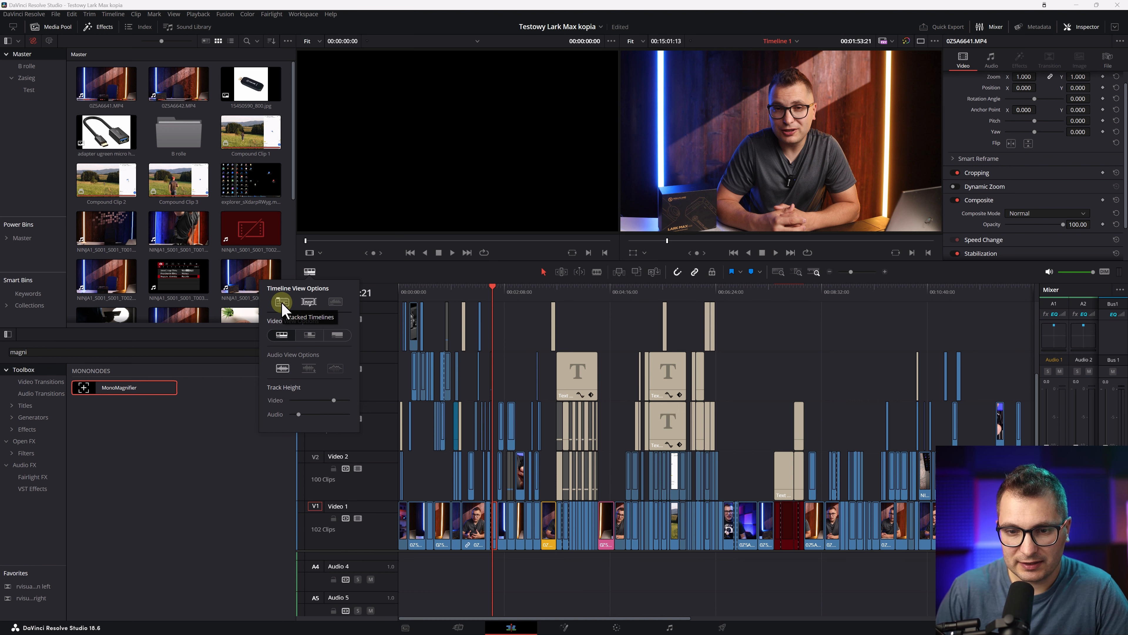
{"action": "left_click", "coordinate": [282, 302]}
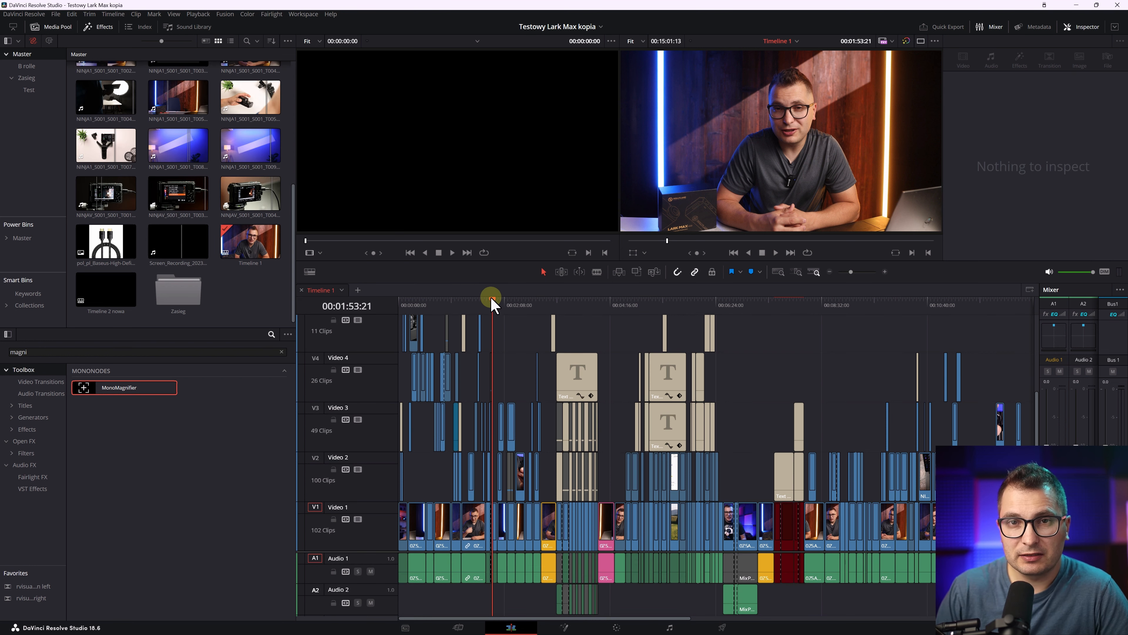
- Duplicate Timeline 1 in the Master bin
{"action": "left_click", "coordinate": [251, 248]}
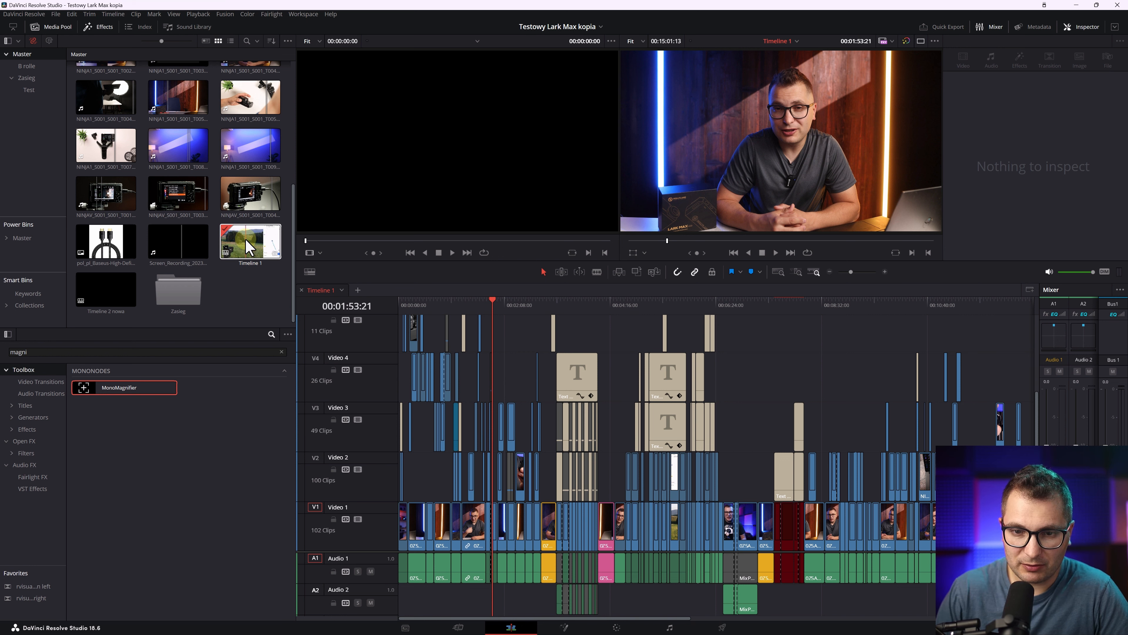
{"action": "right_click", "coordinate": [249, 247]}
{"action": "left_click", "coordinate": [282, 298]}
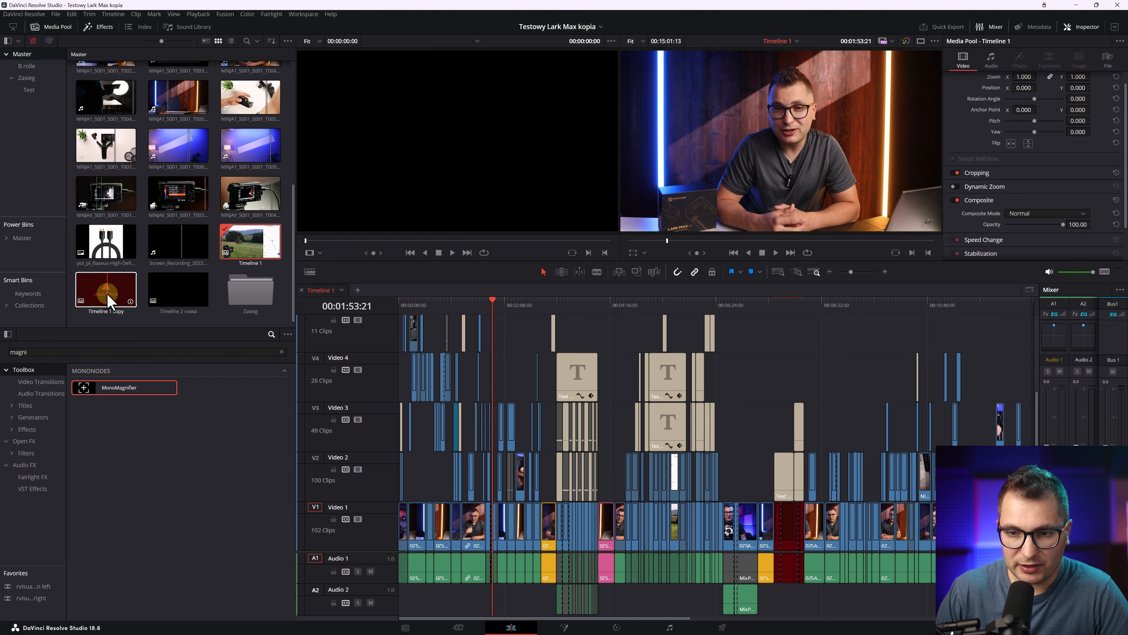
{"action": "left_click", "coordinate": [598, 299]}
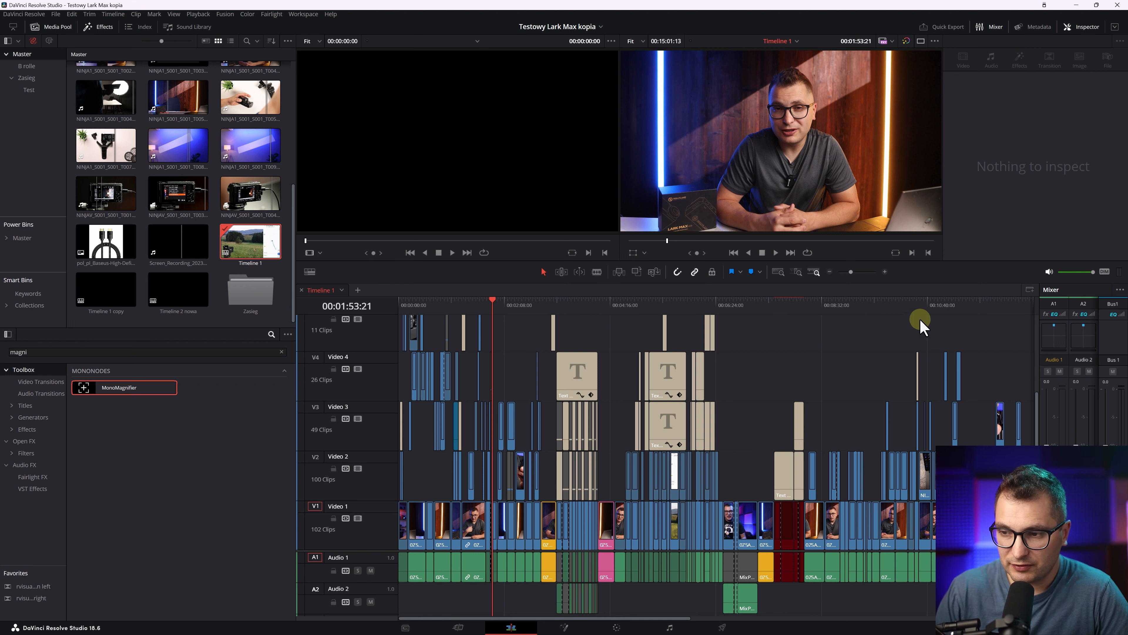
- Add a second stacked timeline below Timeline 1 and load Timeline 1 copy into it
{"action": "left_click", "coordinate": [1029, 289]}
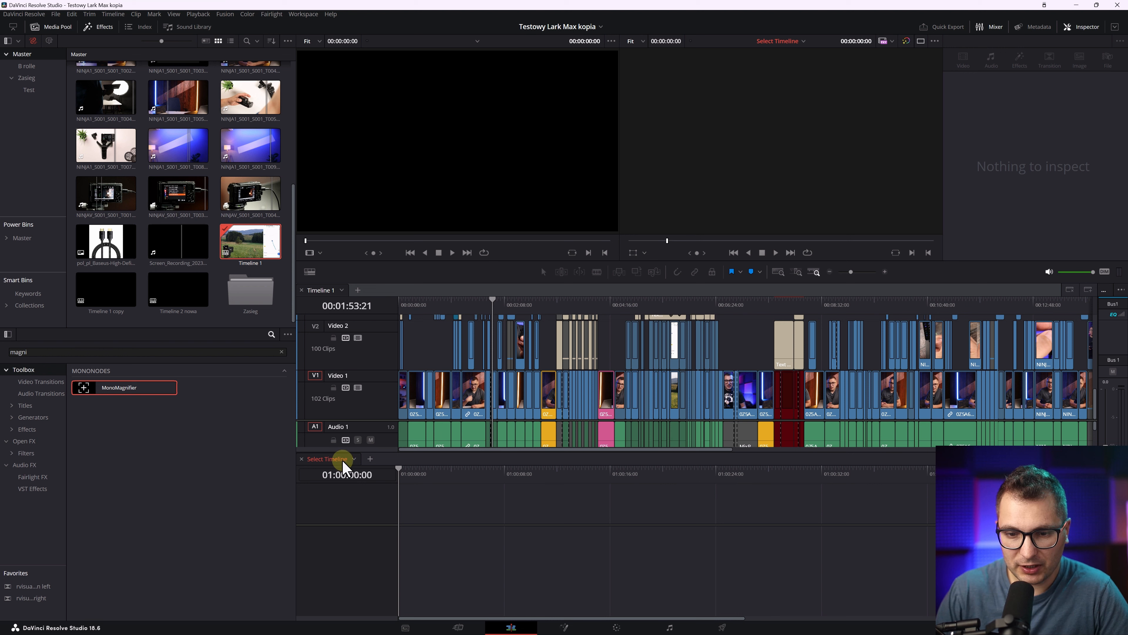
{"action": "left_click", "coordinate": [354, 460]}
{"action": "left_click", "coordinate": [373, 477]}
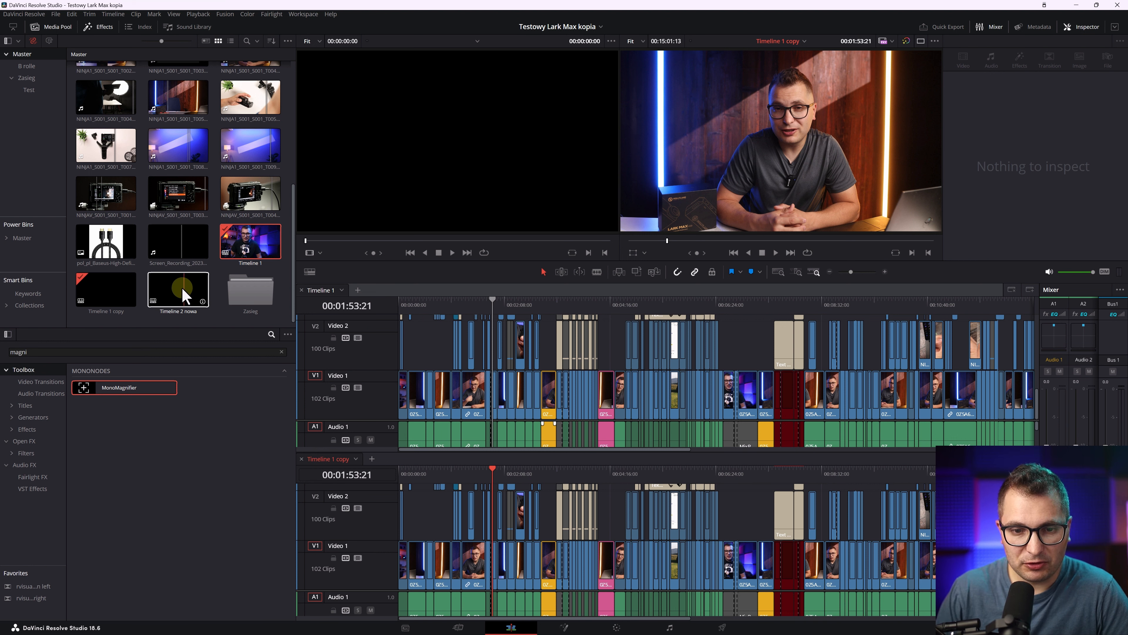
- Give Timeline 1 copy custom settings with vertical 2160 x 3840 Ultra HD resolution and Scale full frame with crop
{"action": "right_click", "coordinate": [103, 293]}
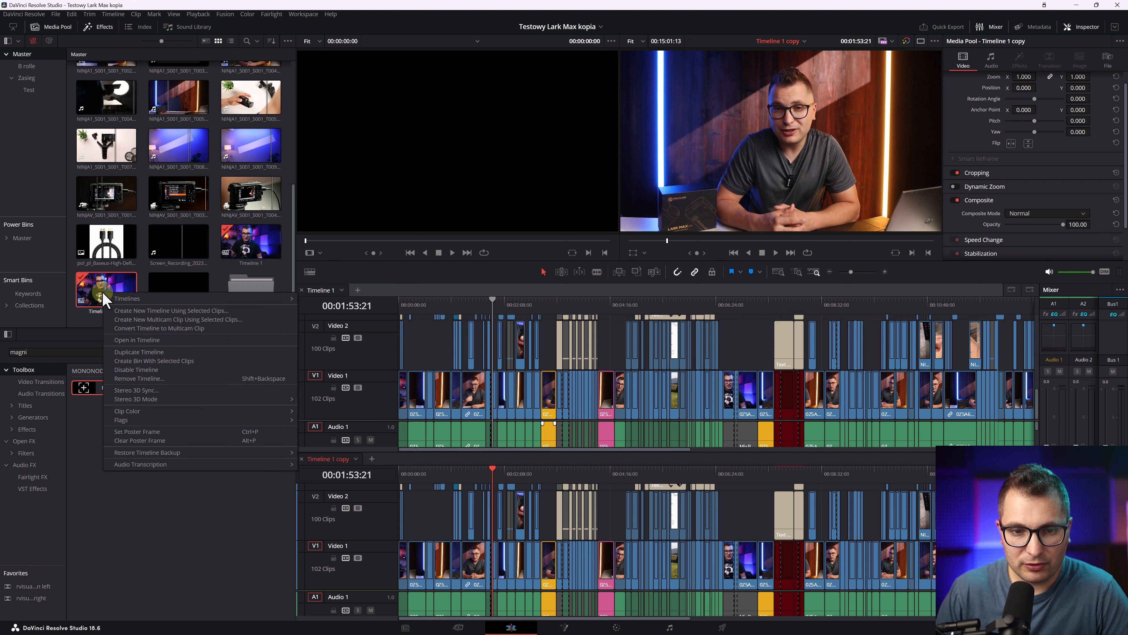
{"action": "mouse_move", "coordinate": [127, 301]}
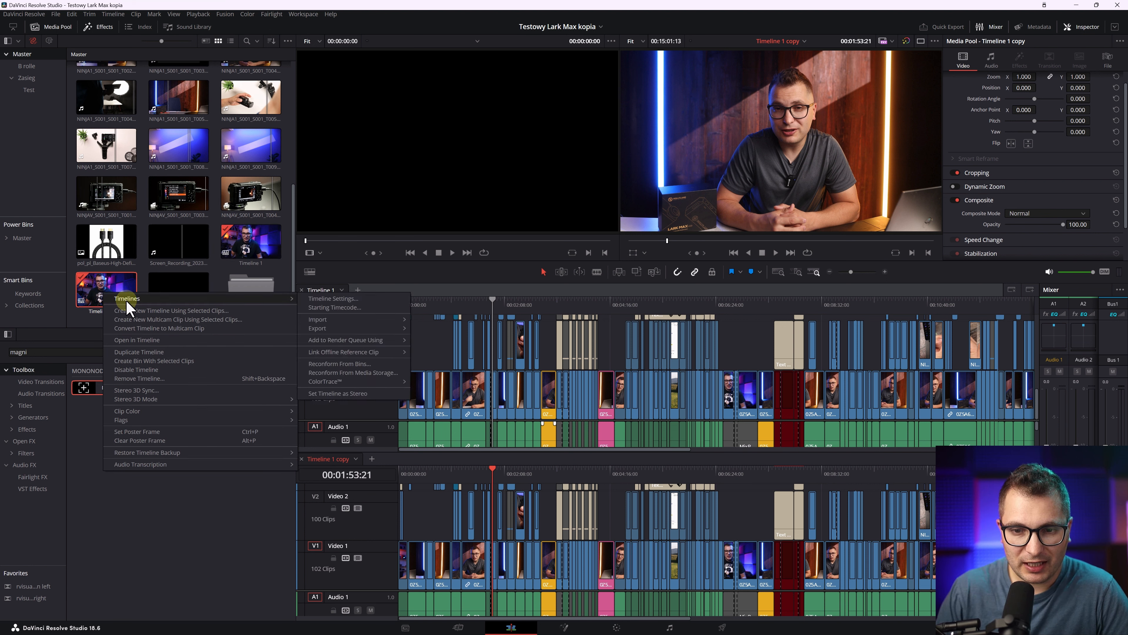
{"action": "left_click", "coordinate": [338, 298]}
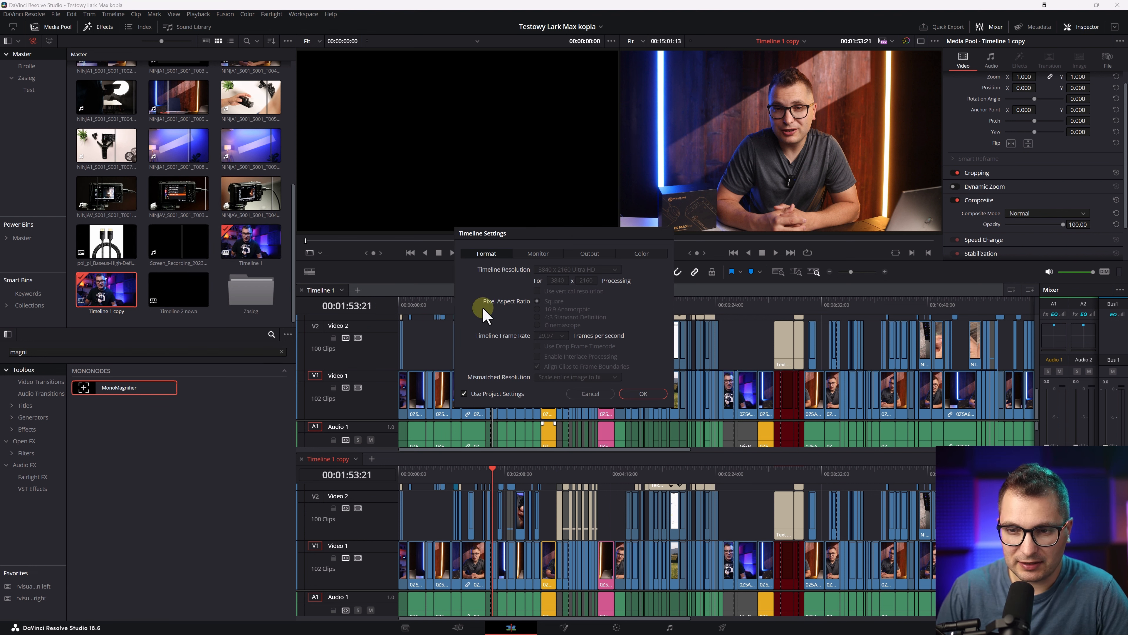
{"action": "left_click", "coordinate": [484, 396]}
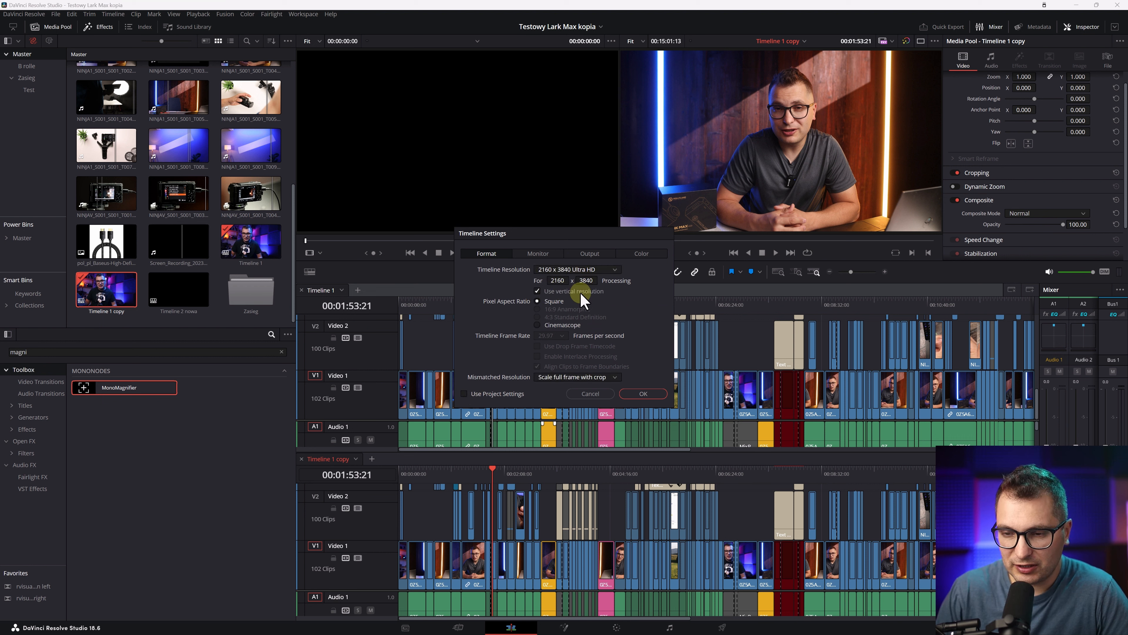
{"action": "left_click", "coordinate": [644, 393]}
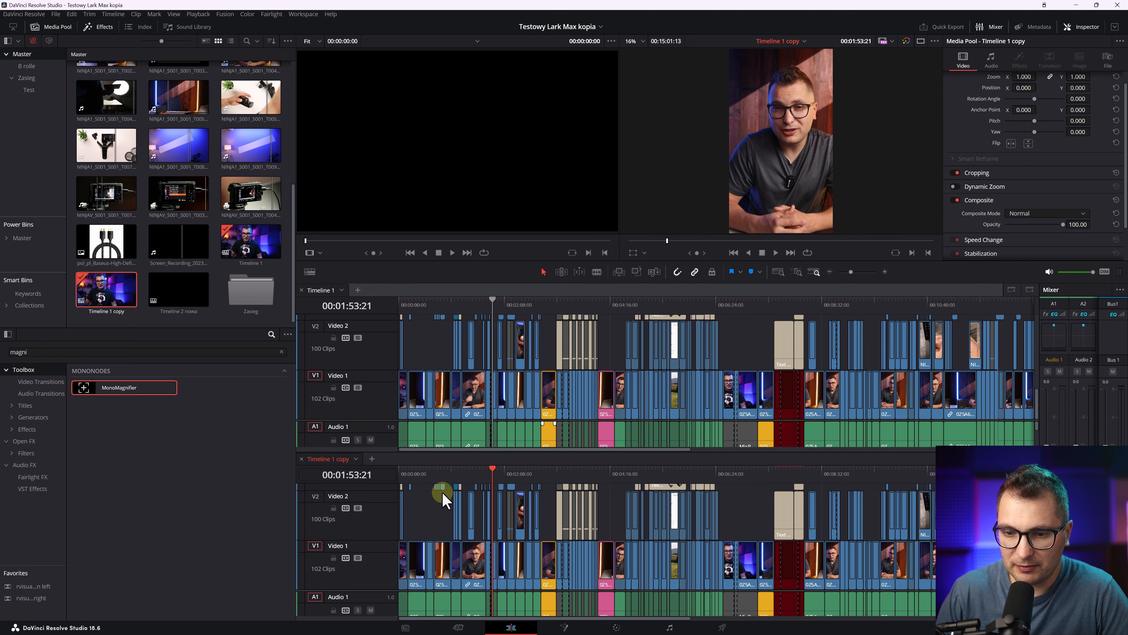
- Compare the vertical Timeline 1 copy with the horizontal Timeline 1 at several playhead positions
{"action": "scroll", "coordinate": [444, 473], "scroll_direction": "up", "scroll_amount": 3}
{"action": "left_click_drag", "start_coordinate": [456, 473], "coordinate": [598, 471]}
{"action": "scroll", "coordinate": [597, 471], "scroll_direction": "down", "scroll_amount": 3}
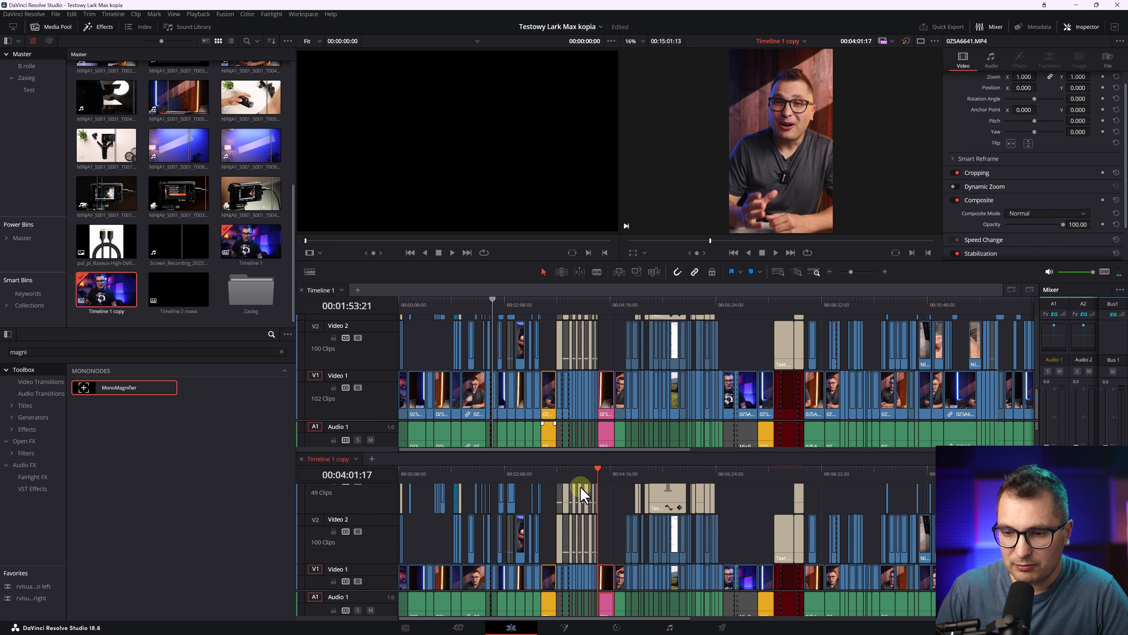
{"action": "scroll", "coordinate": [567, 307], "scroll_direction": "up", "scroll_amount": 3}
{"action": "left_click", "coordinate": [569, 305]}
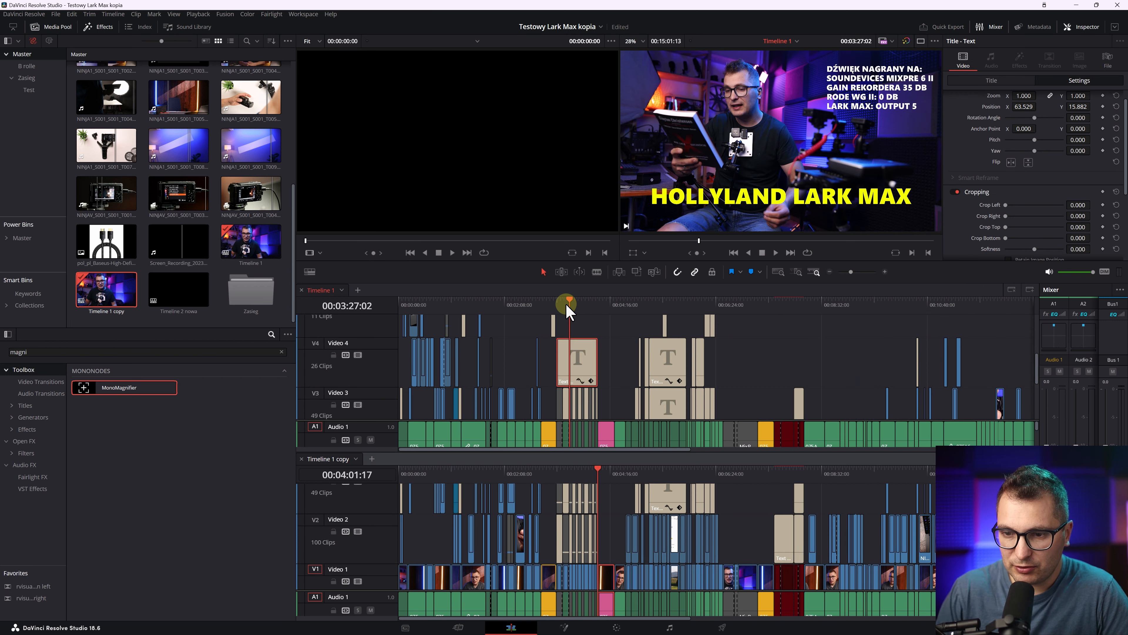
{"action": "left_click", "coordinate": [593, 472]}
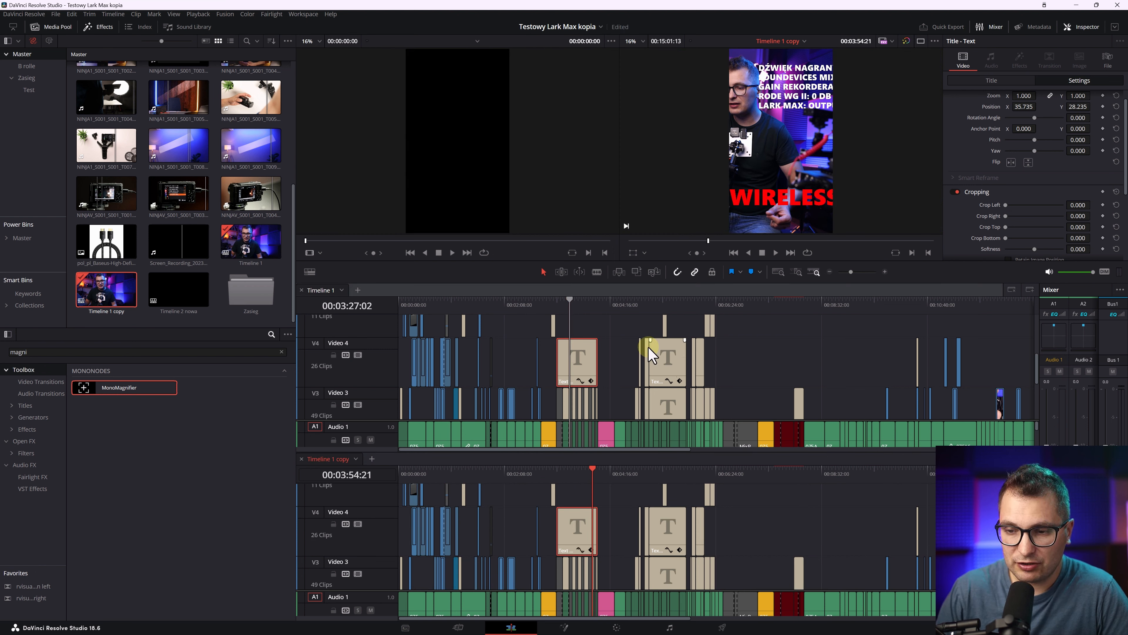
- Copy the second group of titles on Video 4 of Timeline 1 and paste it into an empty stretch of Timeline 1 copy
{"action": "left_click_drag", "start_coordinate": [753, 341], "coordinate": [604, 377]}
{"action": "key", "text": "ctrl+c"}
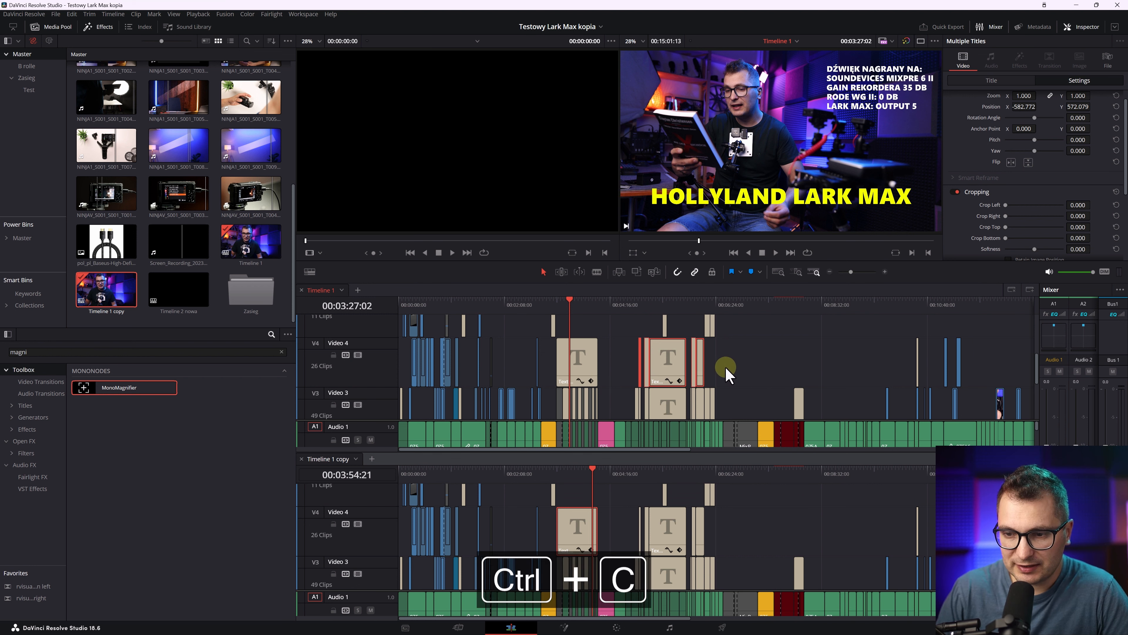
{"action": "left_click", "coordinate": [771, 475]}
{"action": "key", "text": "ctrl+v"}
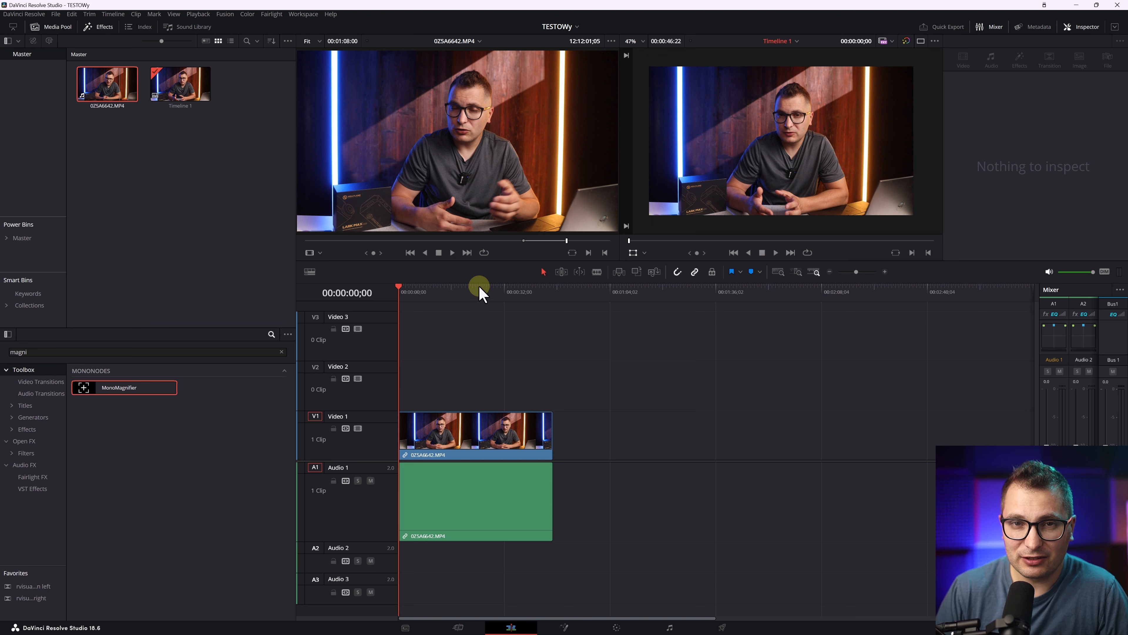
- Show the Dynamic Zoom overlay in the viewer for the talking-head clip in the TESTOWy project
{"action": "left_click", "coordinate": [644, 253]}
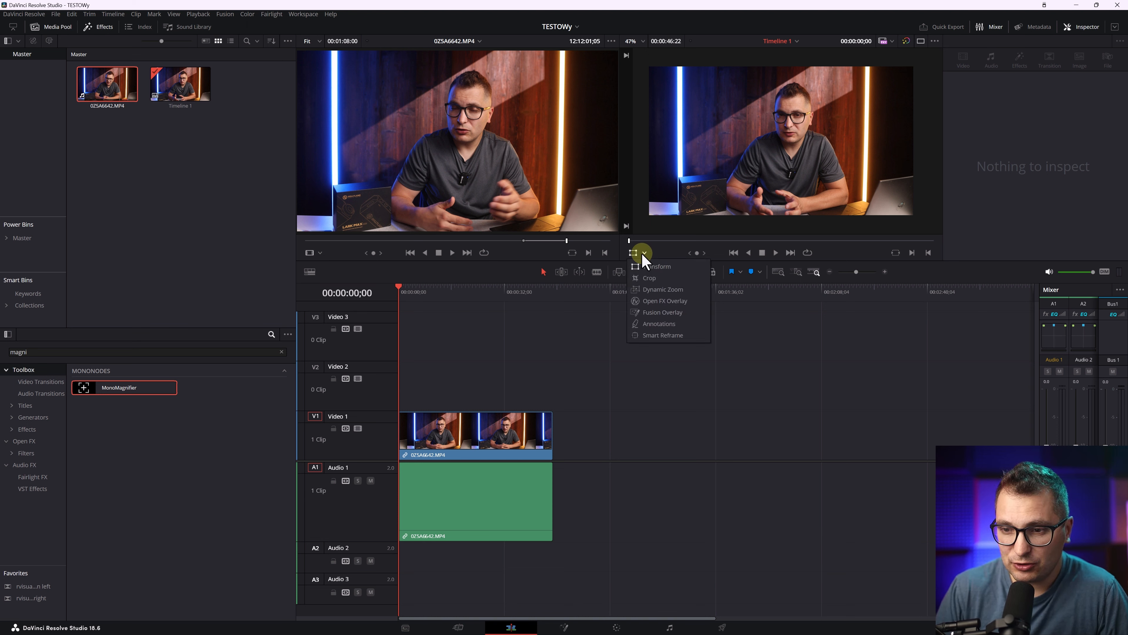
{"action": "left_click", "coordinate": [661, 289]}
{"action": "left_click", "coordinate": [454, 432]}
{"action": "scroll", "coordinate": [1040, 116], "scroll_direction": "up", "scroll_amount": 2}
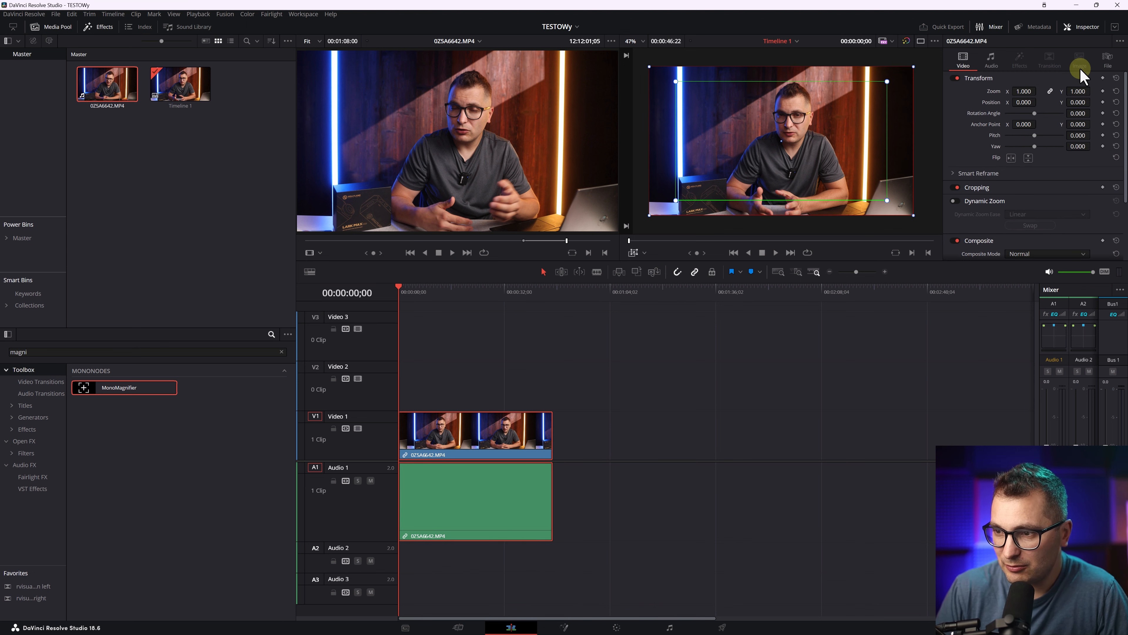
- Enable Dynamic Zoom on the clip, swap its start and end frames, and review the ease options
{"action": "left_click", "coordinate": [954, 200]}
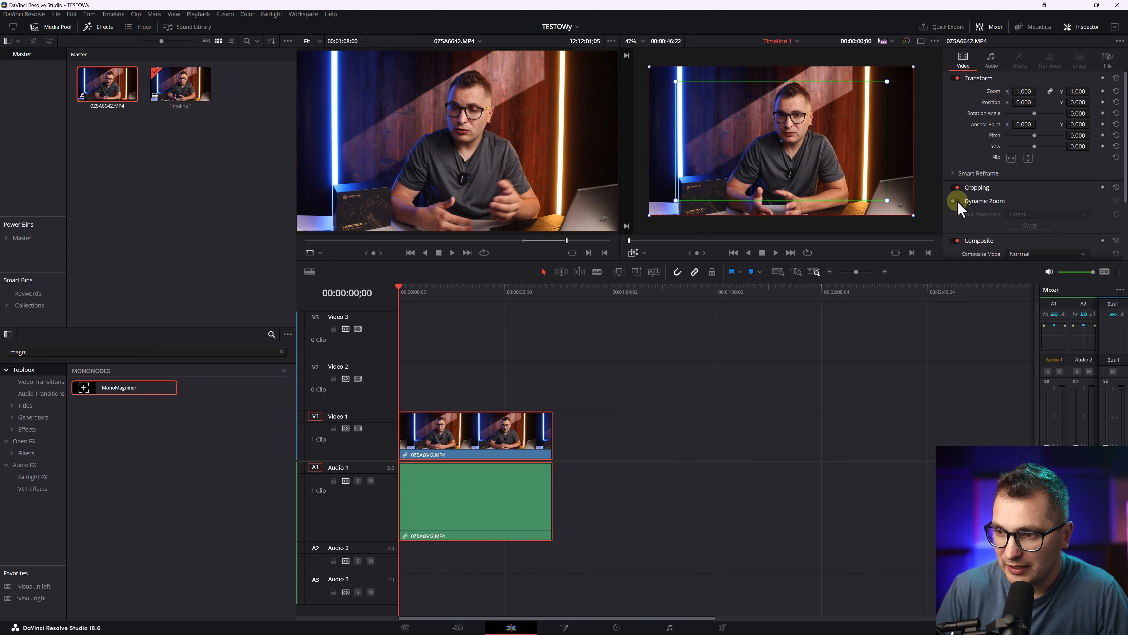
{"action": "left_click", "coordinate": [1030, 223]}
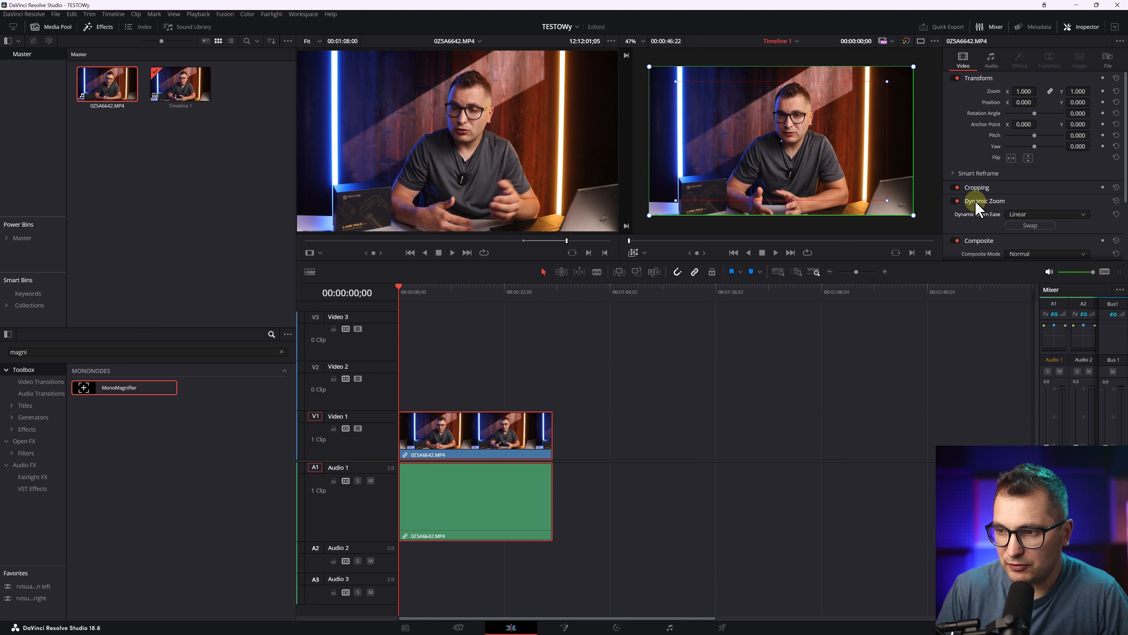
{"action": "left_click", "coordinate": [1031, 214]}
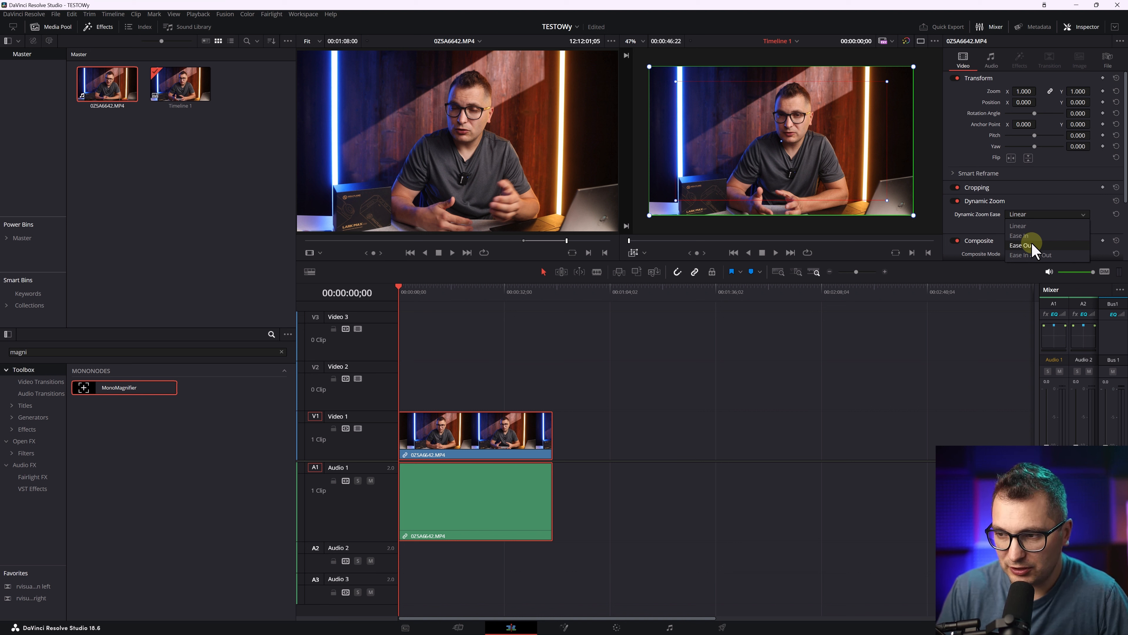
{"action": "left_click", "coordinate": [1018, 199]}
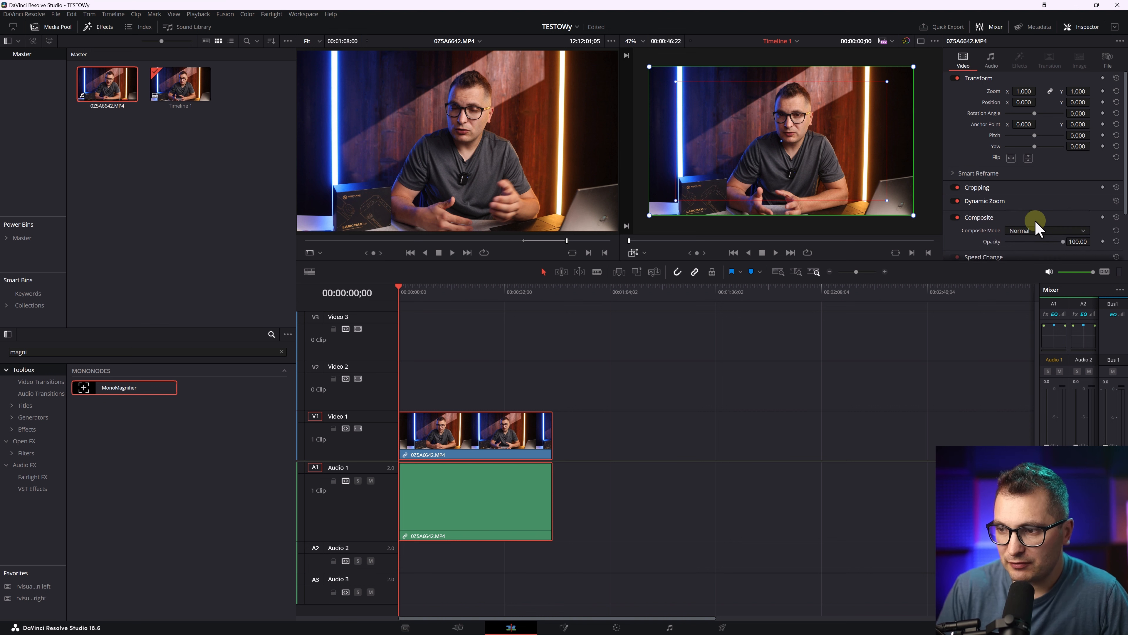
- Shrink the Dynamic Zoom's inner frame around the speaker's face, keep Linear ease, and play the zoom
{"action": "left_click", "coordinate": [1031, 200]}
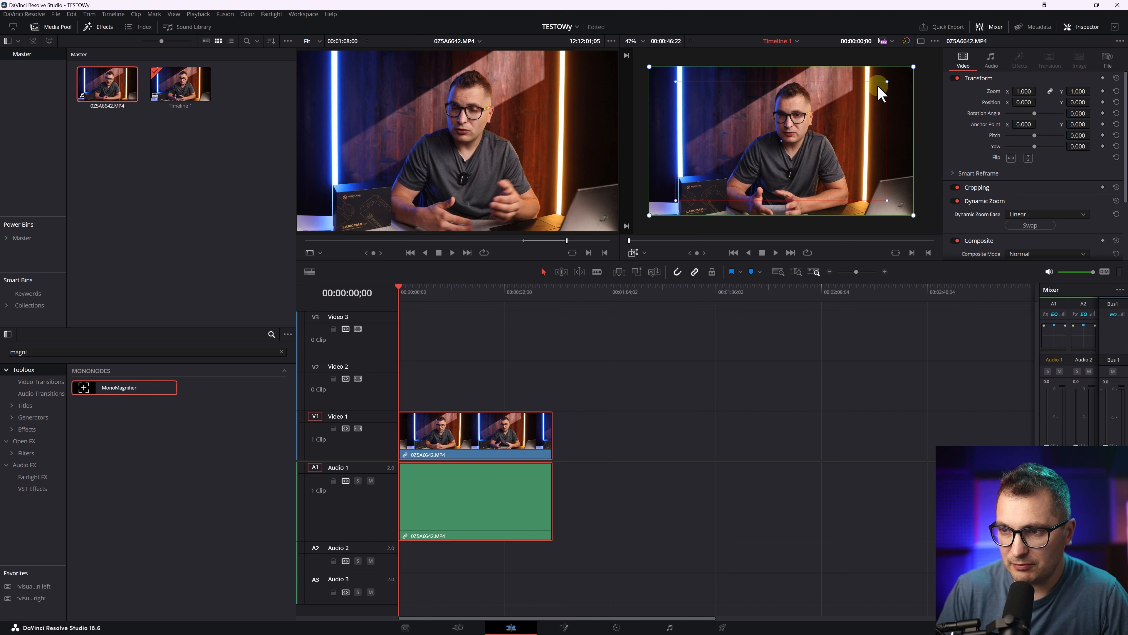
{"action": "left_click_drag", "start_coordinate": [887, 82], "coordinate": [799, 129]}
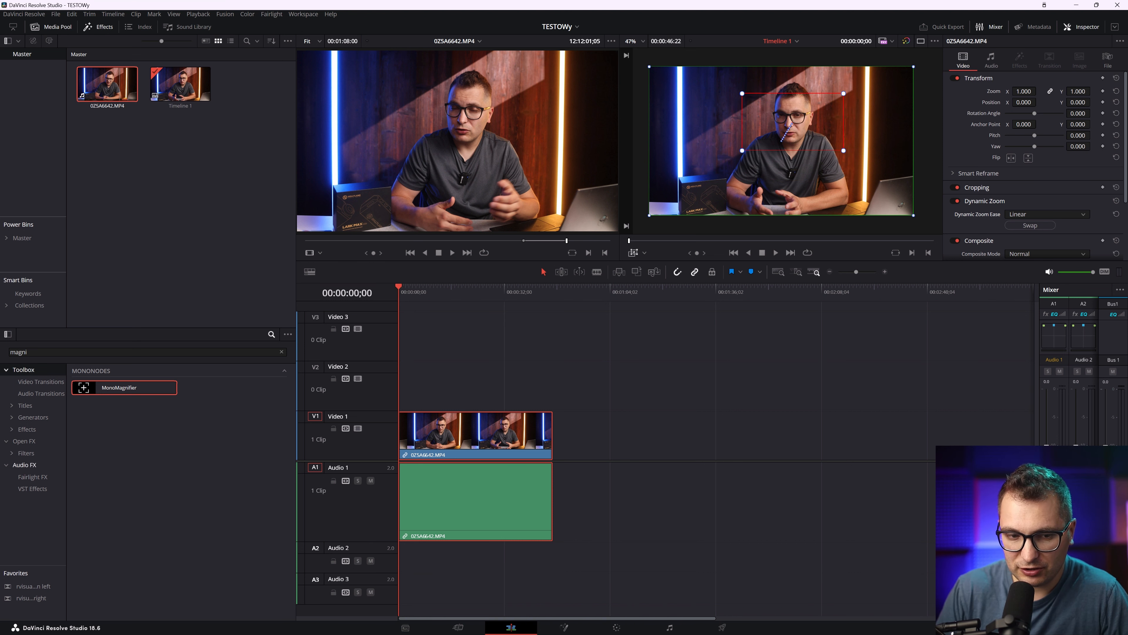
{"action": "key", "text": "space"}
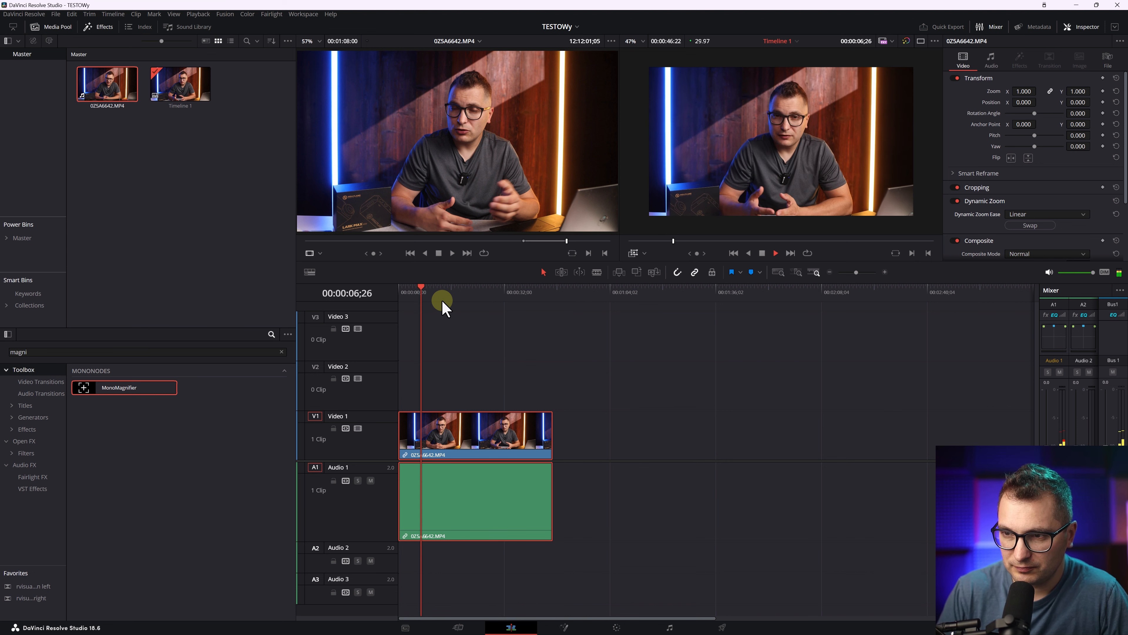
- Swap the Dynamic Zoom's start and end frames and play the reversed zoom from the timeline start
{"action": "left_click", "coordinate": [1030, 225]}
{"action": "left_click", "coordinate": [381, 355]}
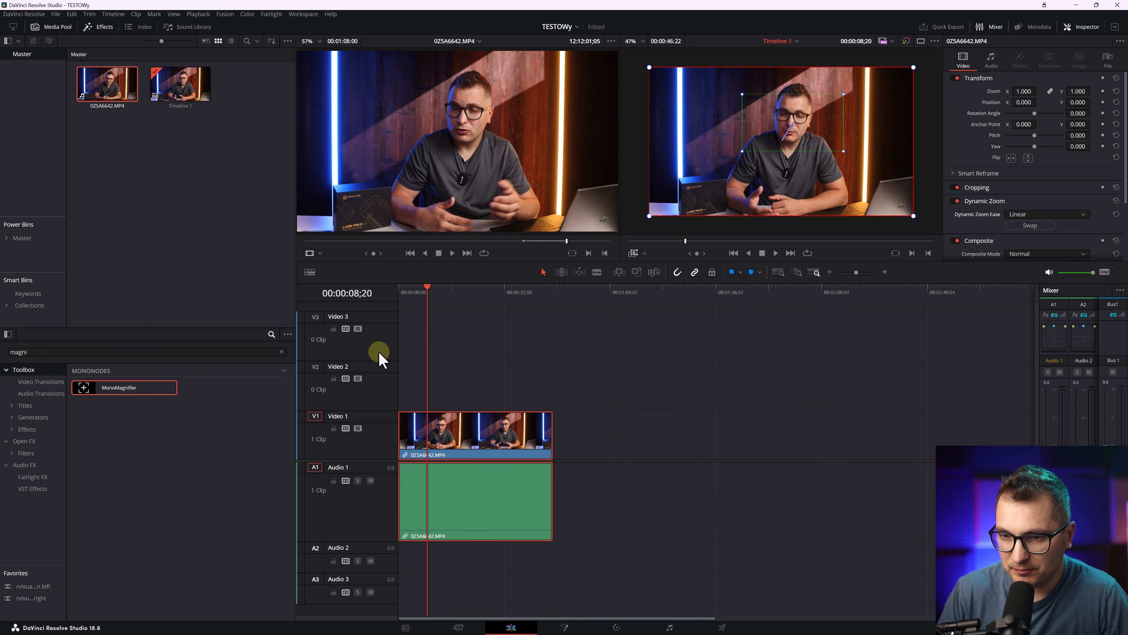
{"action": "left_click_drag", "start_coordinate": [411, 295], "coordinate": [392, 292]}
{"action": "key", "text": "space"}
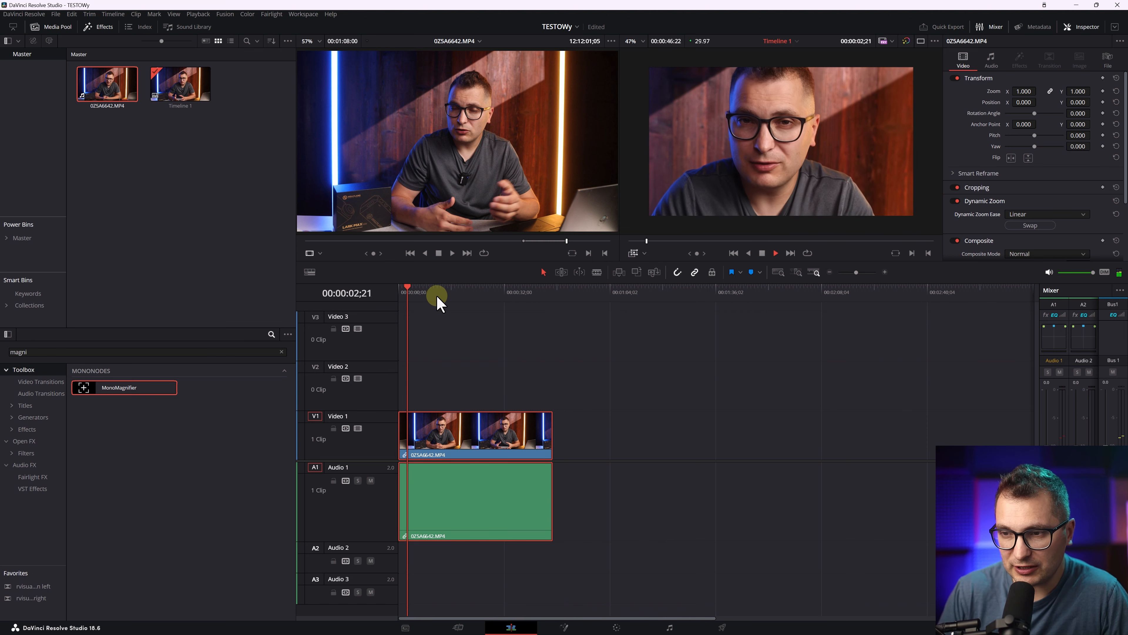
{"action": "key", "text": "space"}
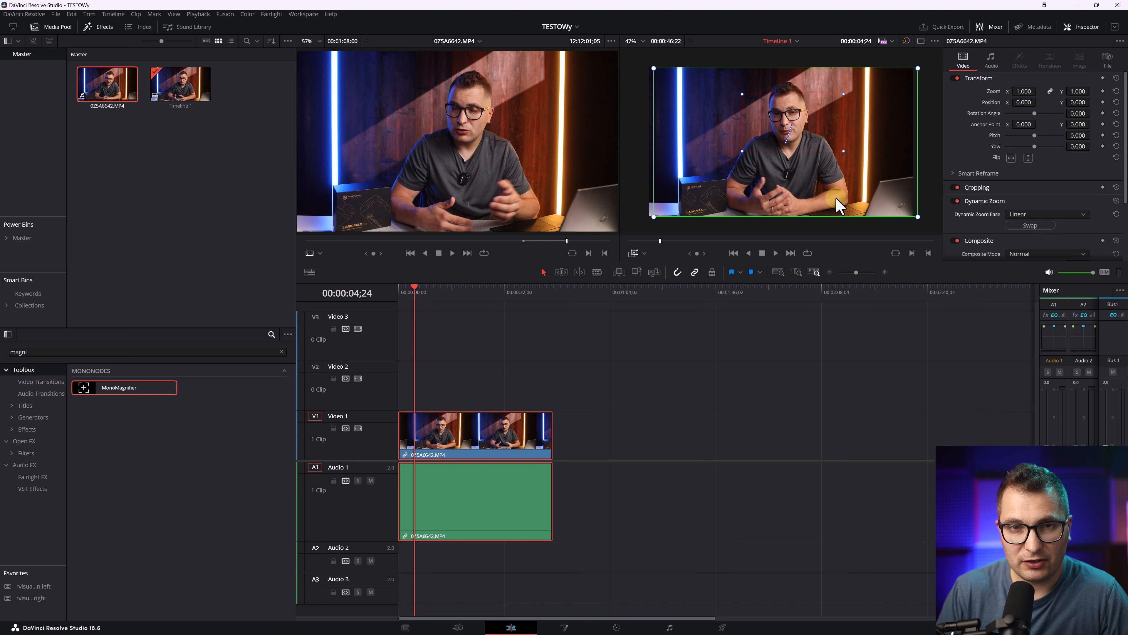
- Resize and offset the Dynamic Zoom's start and end frames horizontally to form a sideways pan, and play it from the start
{"action": "left_click_drag", "start_coordinate": [919, 217], "coordinate": [811, 175]}
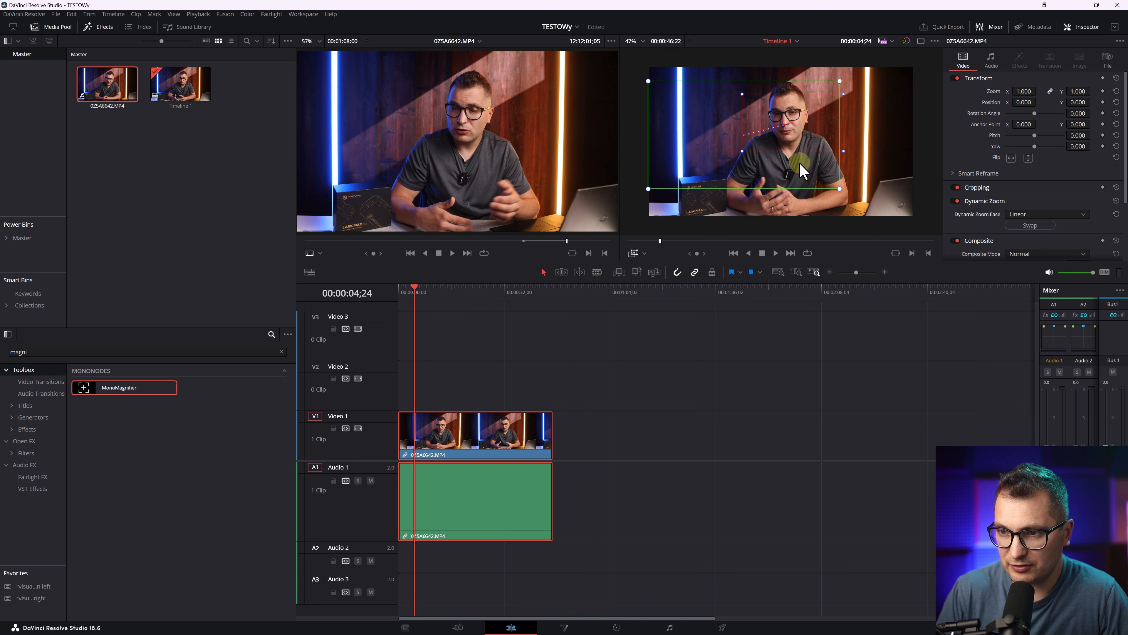
{"action": "left_click", "coordinate": [742, 152]}
{"action": "left_click_drag", "start_coordinate": [717, 167], "coordinate": [721, 174]}
{"action": "left_click_drag", "start_coordinate": [878, 90], "coordinate": [894, 112]}
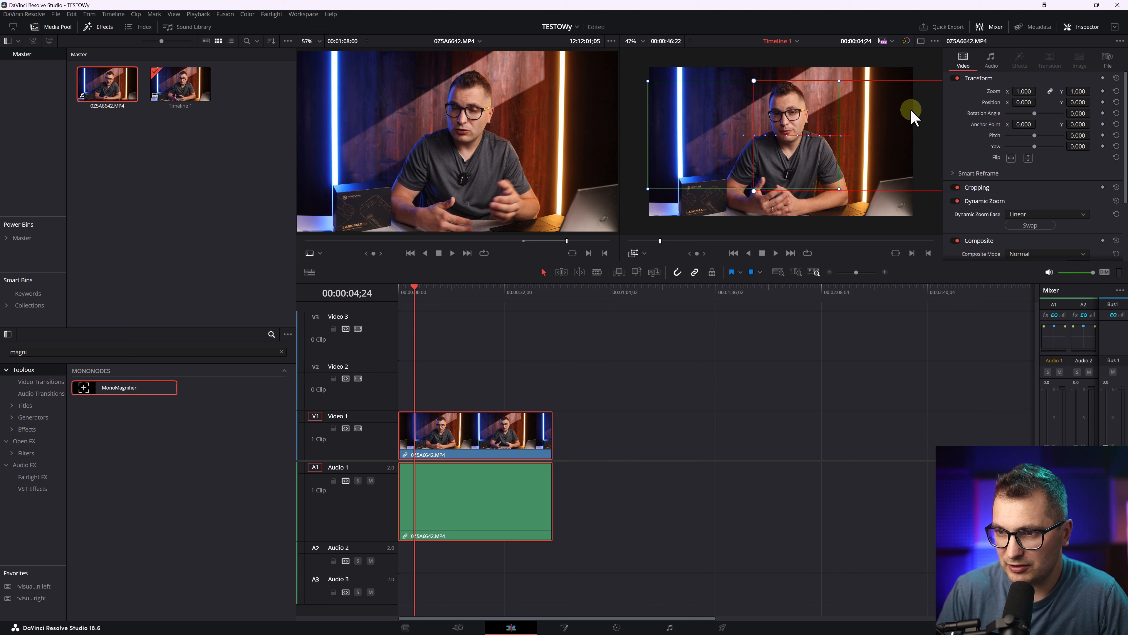
{"action": "left_click_drag", "start_coordinate": [420, 294], "coordinate": [385, 294]}
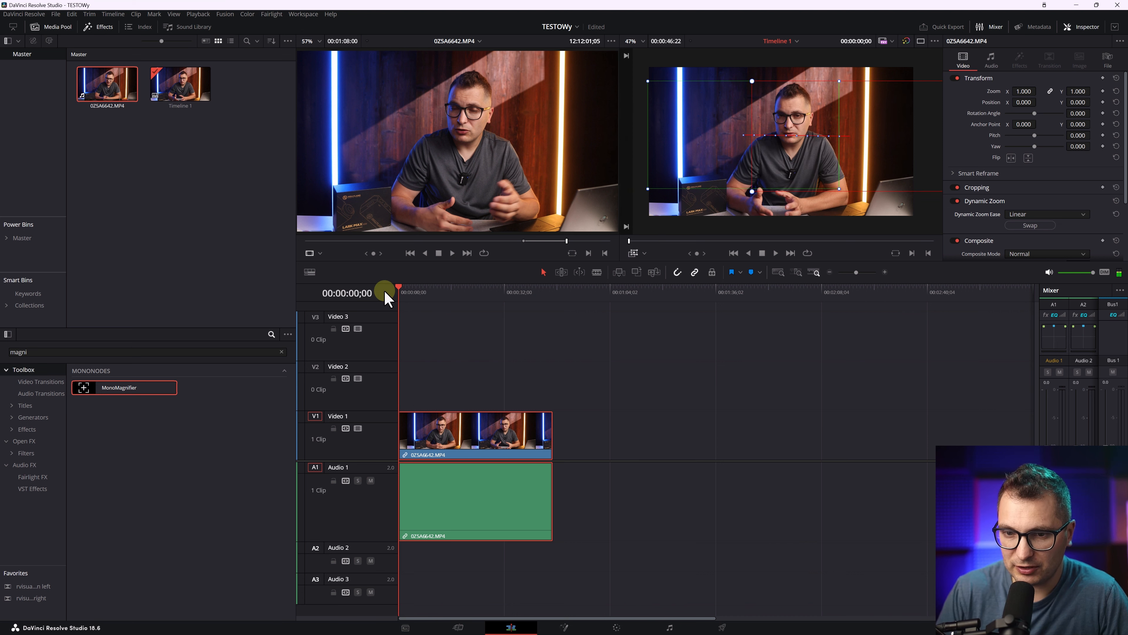
{"action": "key", "text": "space"}
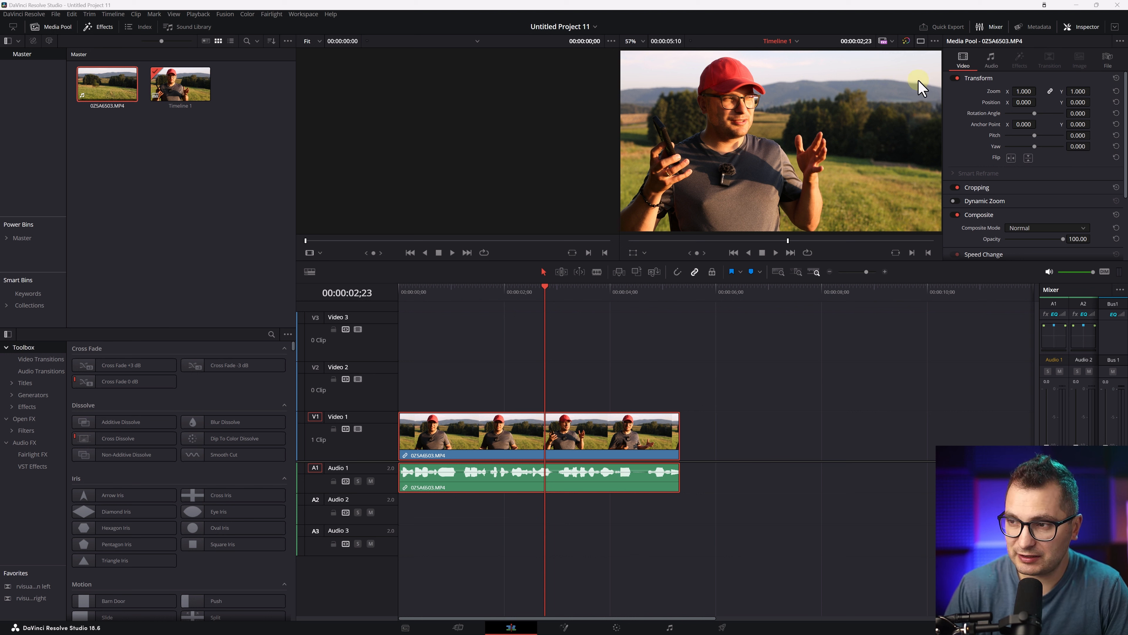
- Enable Super Scale at 2x Enhanced on the 0ZSA6503.MP4 clip and zoom its picture in closely on the glasses
{"action": "left_click", "coordinate": [516, 434]}
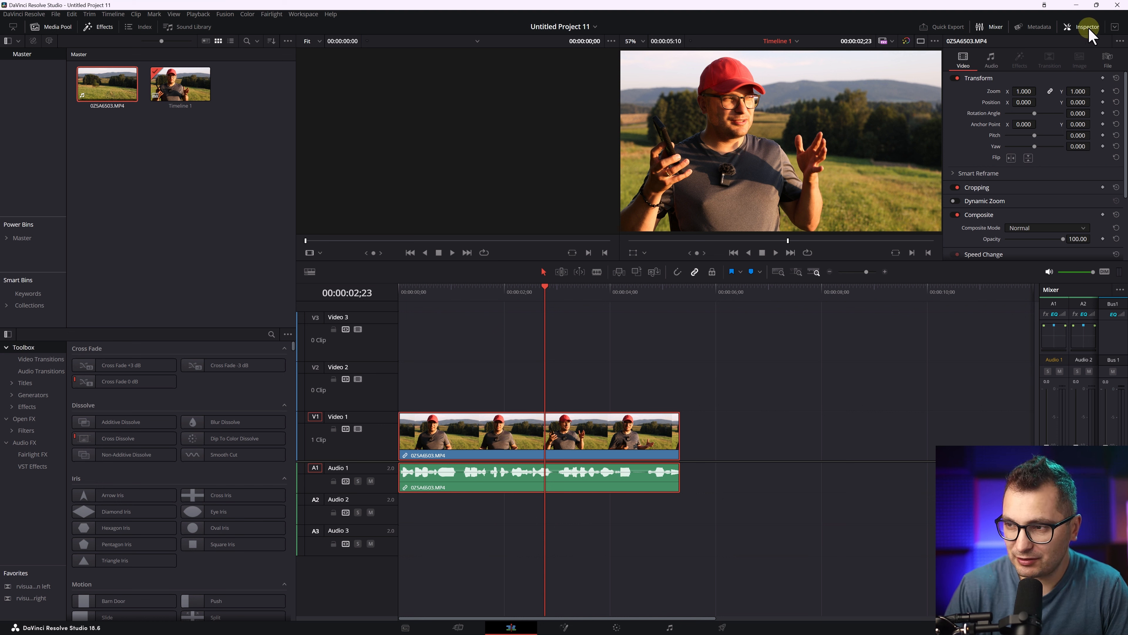
{"action": "scroll", "coordinate": [1011, 122], "scroll_direction": "down", "scroll_amount": 3}
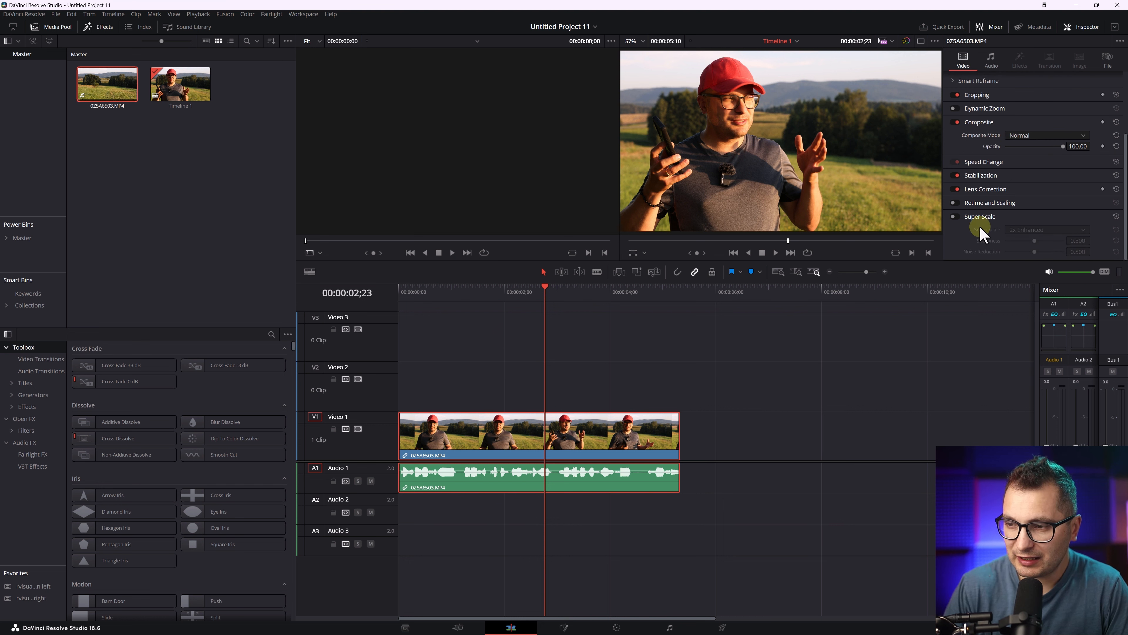
{"action": "left_click", "coordinate": [954, 217]}
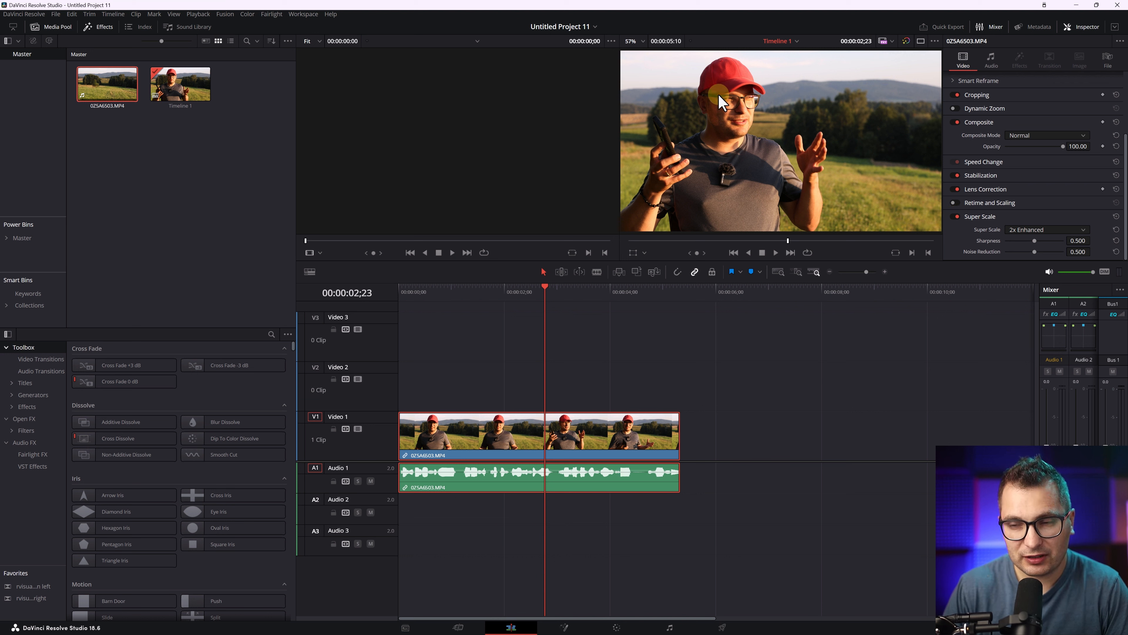
{"action": "scroll", "coordinate": [1000, 97], "scroll_direction": "up", "scroll_amount": 3}
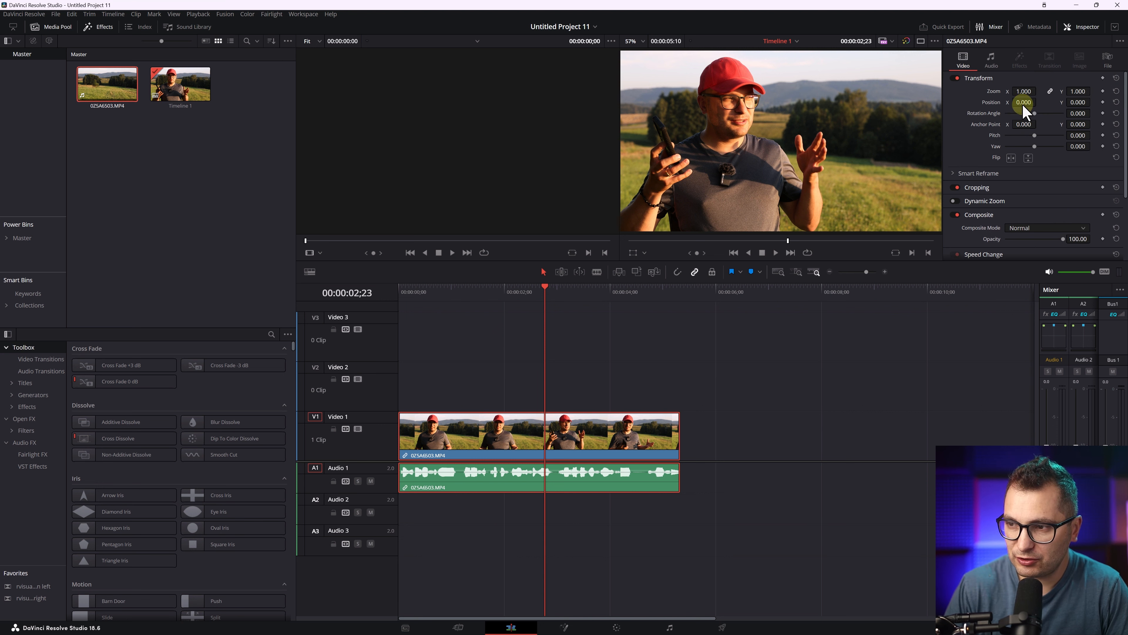
{"action": "left_click_drag", "start_coordinate": [1023, 91], "coordinate": [1119, 89]}
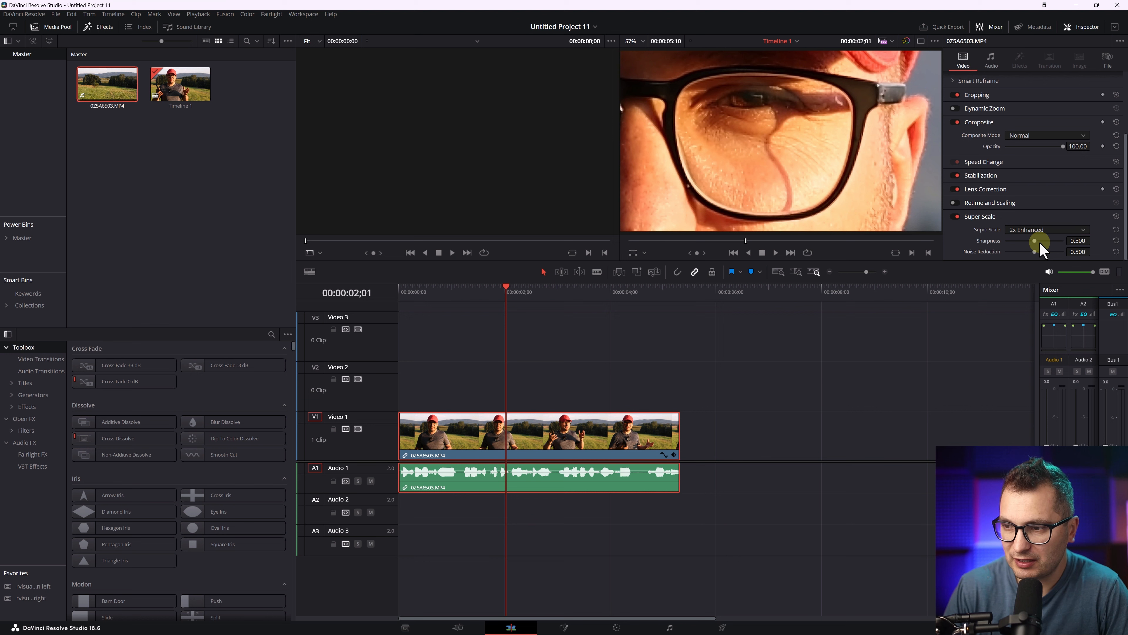
- Set Super Scale's sharpness to 0.779 and noise reduction to 0.588, and toggle it off and on to compare the picture
{"action": "left_click_drag", "start_coordinate": [1049, 241], "coordinate": [1026, 250]}
{"action": "left_click", "coordinate": [1035, 252]}
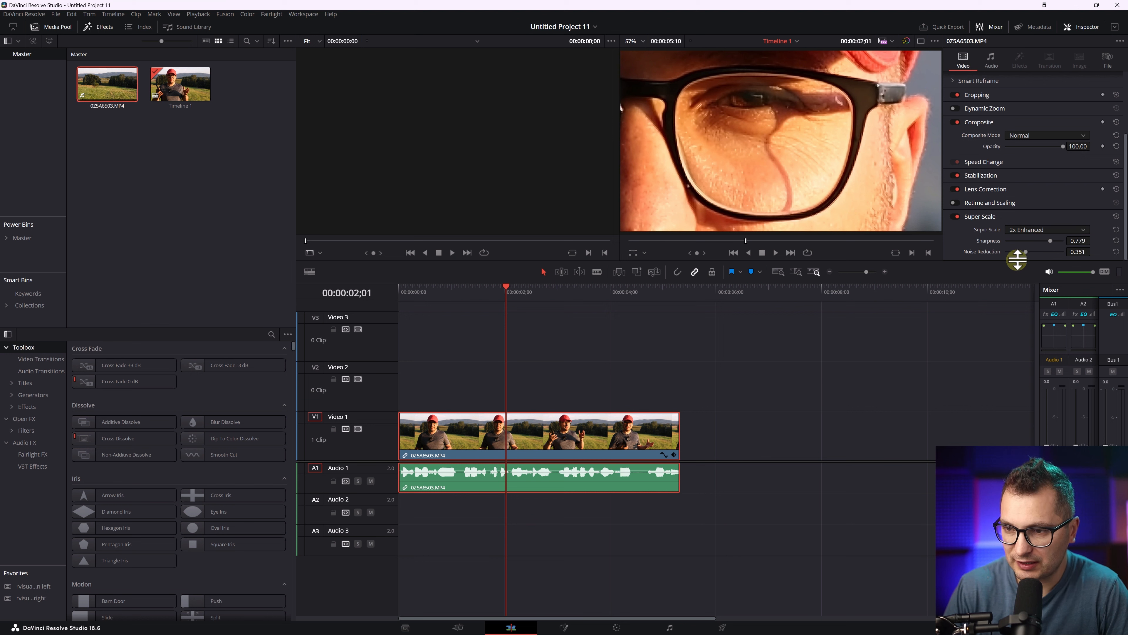
{"action": "left_click", "coordinate": [955, 216]}
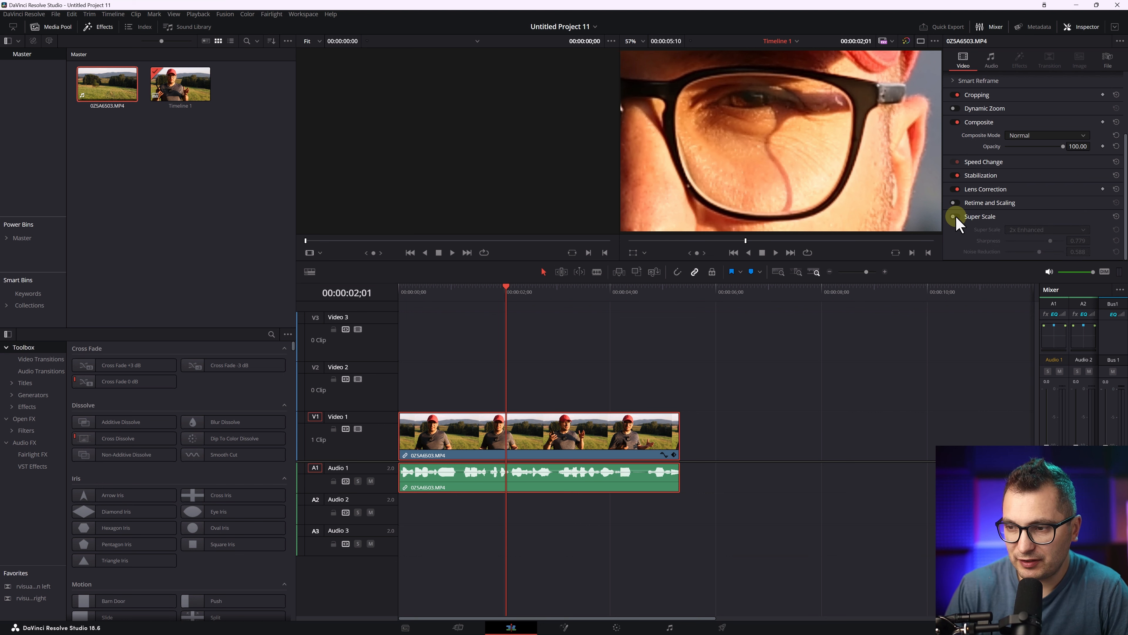
{"action": "left_click", "coordinate": [955, 216]}
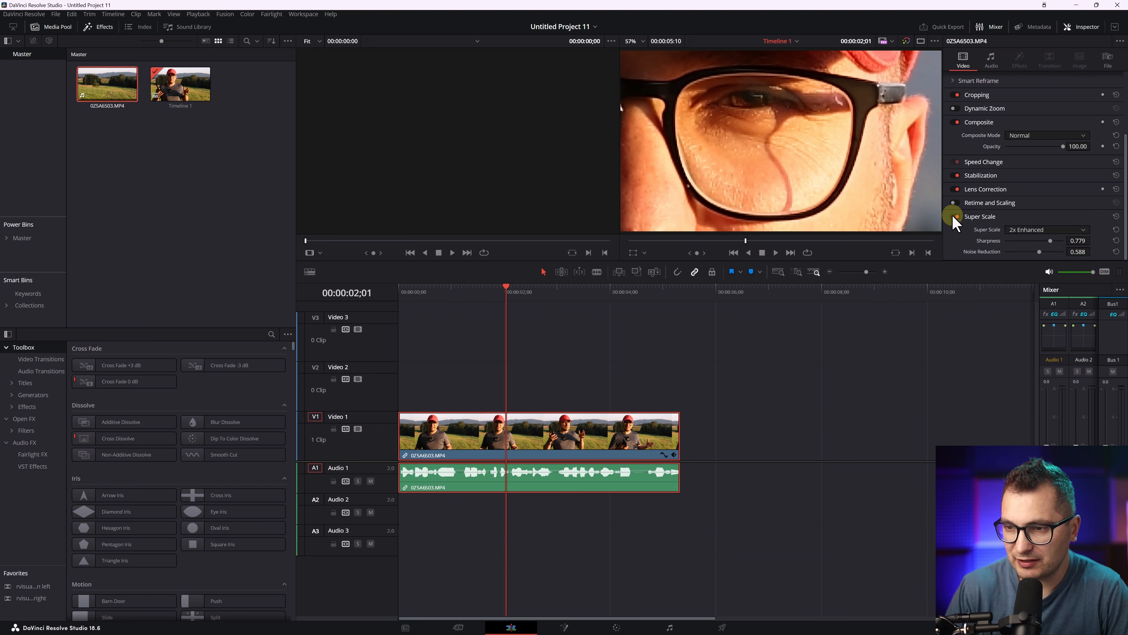
{"action": "left_click", "coordinate": [956, 216]}
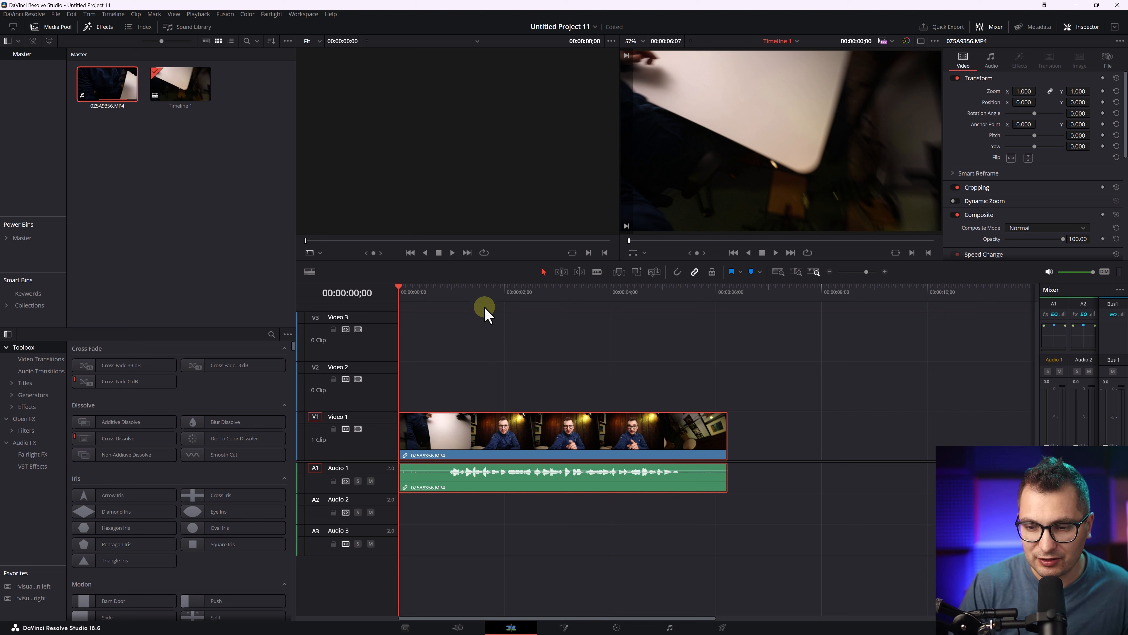
- Set the 0ZSA9356.MP4 clip's speed to 50% and compare its playback with the original motion
{"action": "key", "text": "space"}
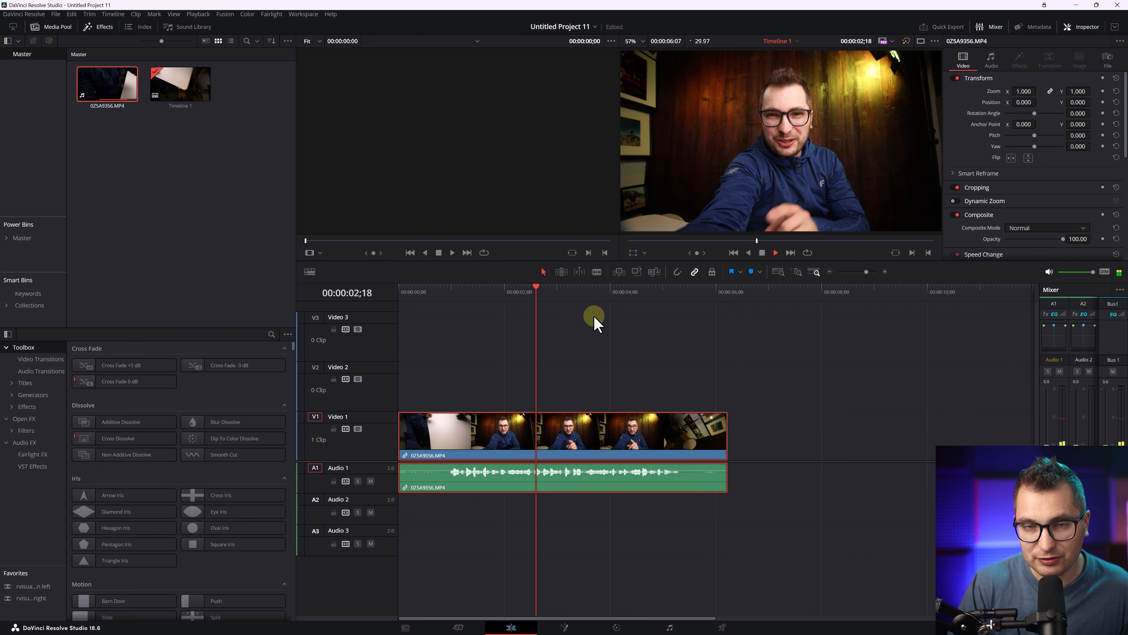
{"action": "key", "text": "space"}
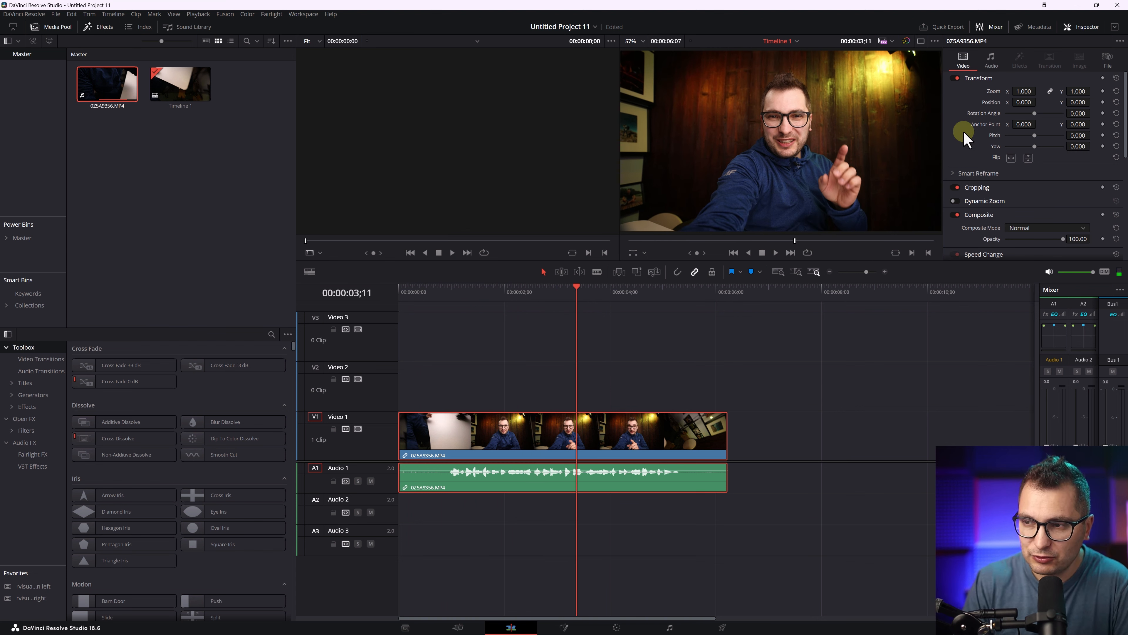
{"action": "scroll", "coordinate": [1052, 116], "scroll_direction": "down", "scroll_amount": 4}
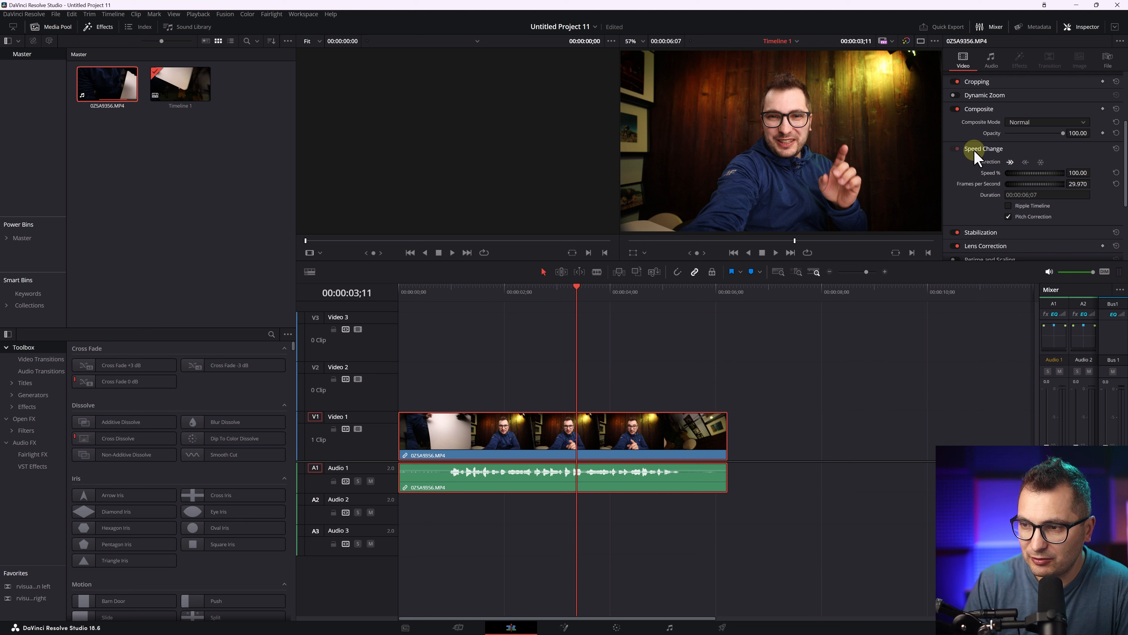
{"action": "left_click", "coordinate": [1040, 162]}
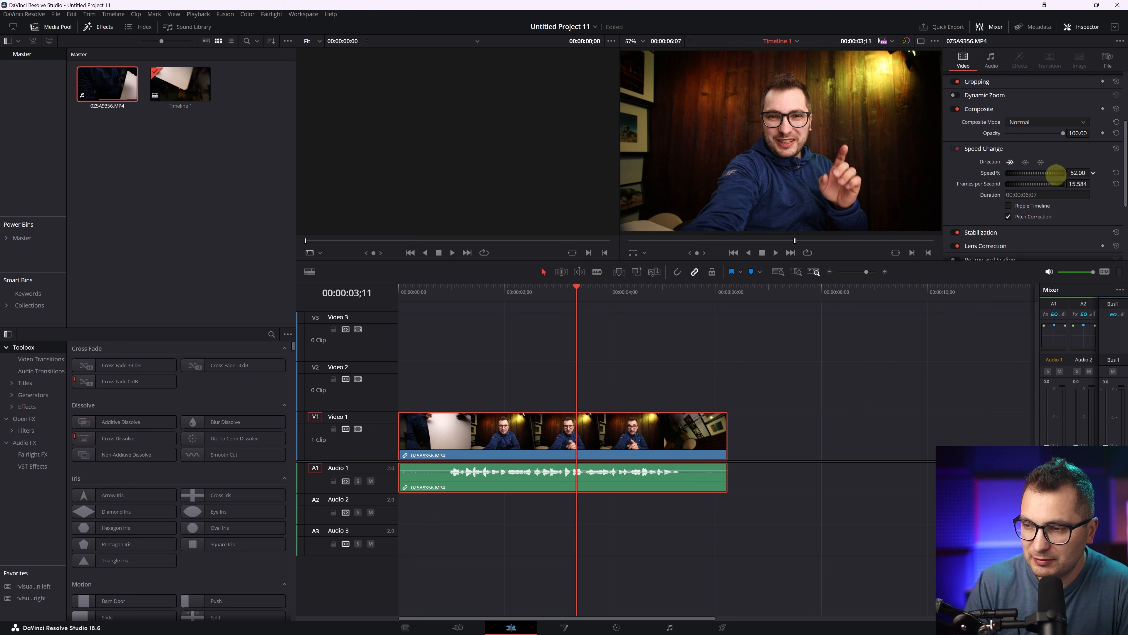
{"action": "left_click_drag", "start_coordinate": [1055, 175], "coordinate": [1056, 174]}
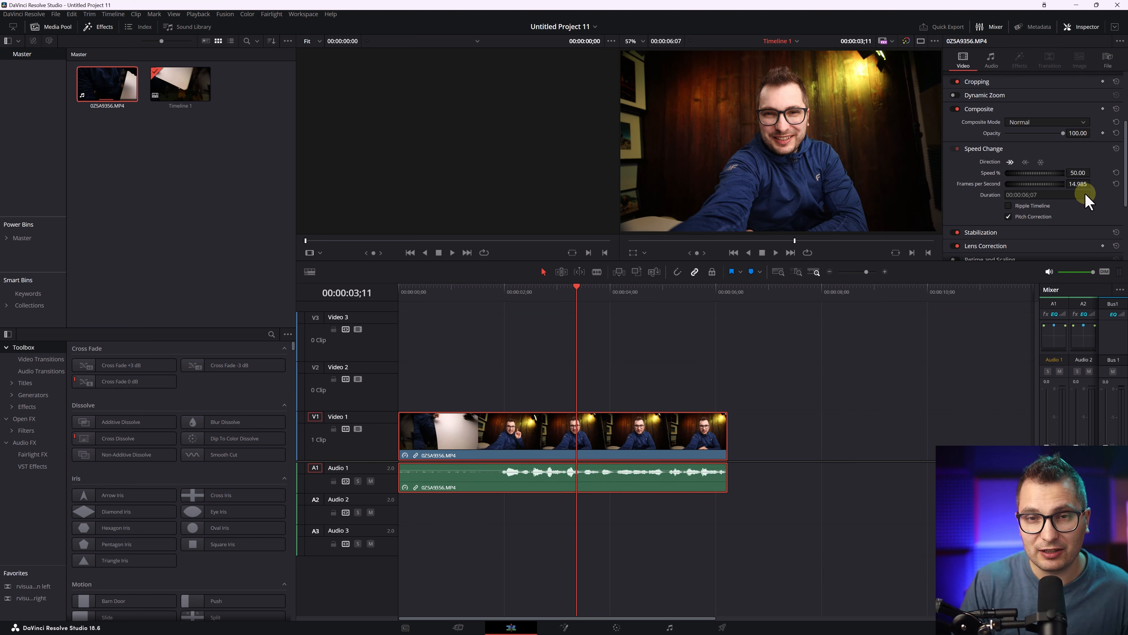
{"action": "left_click_drag", "start_coordinate": [452, 294], "coordinate": [386, 294]}
{"action": "key", "text": "space"}
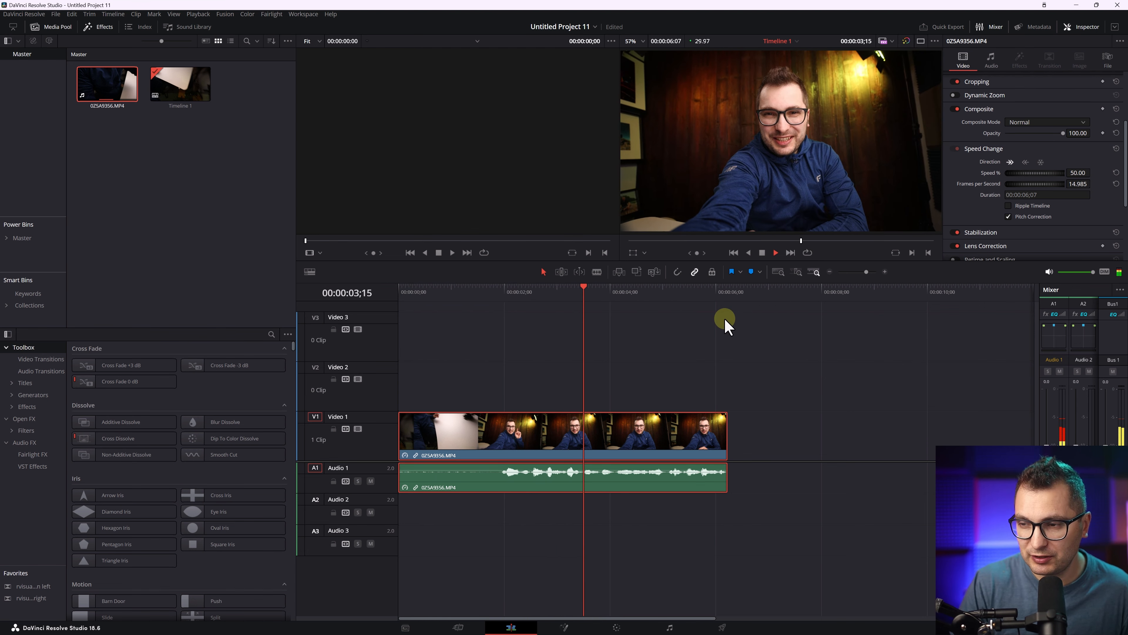
{"action": "key", "text": "space"}
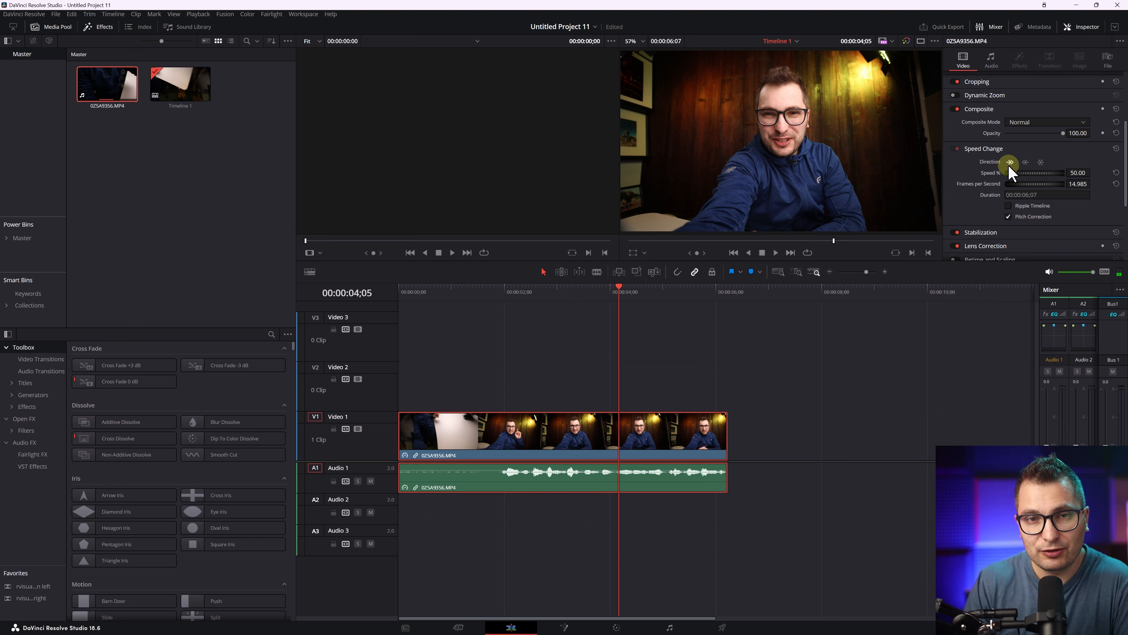
- Enable Retime and Scaling on the slowed clip, set its retime process to Optical Flow, and play it from the start
{"action": "scroll", "coordinate": [1021, 165], "scroll_direction": "down", "scroll_amount": 3}
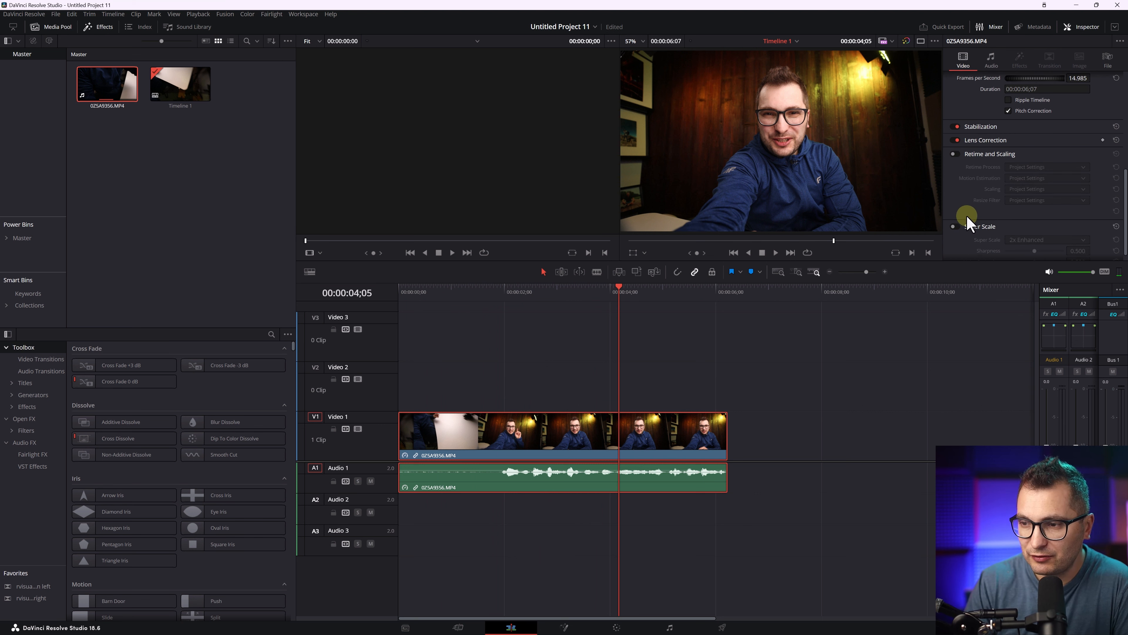
{"action": "left_click", "coordinate": [953, 153]}
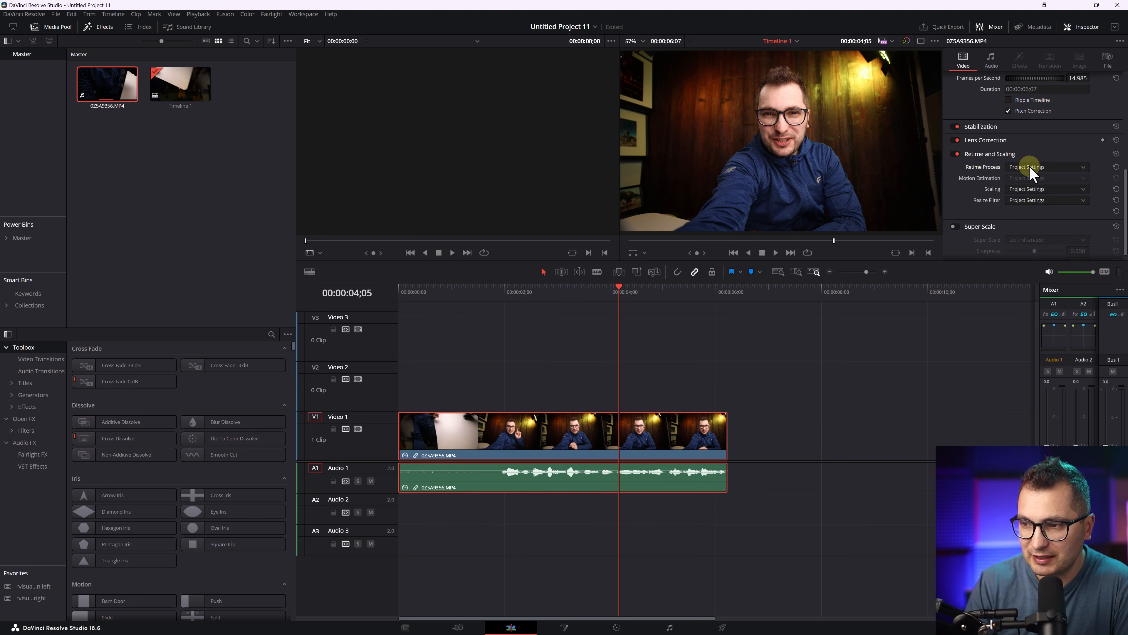
{"action": "left_click", "coordinate": [1038, 168]}
{"action": "left_click", "coordinate": [1026, 208]}
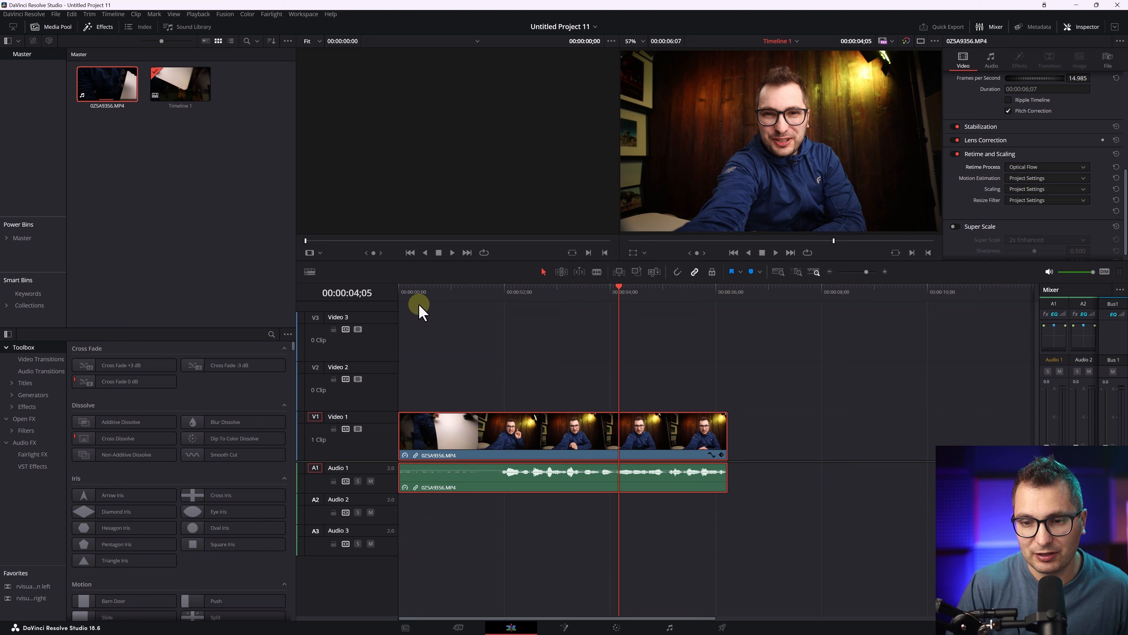
{"action": "key", "text": "Home"}
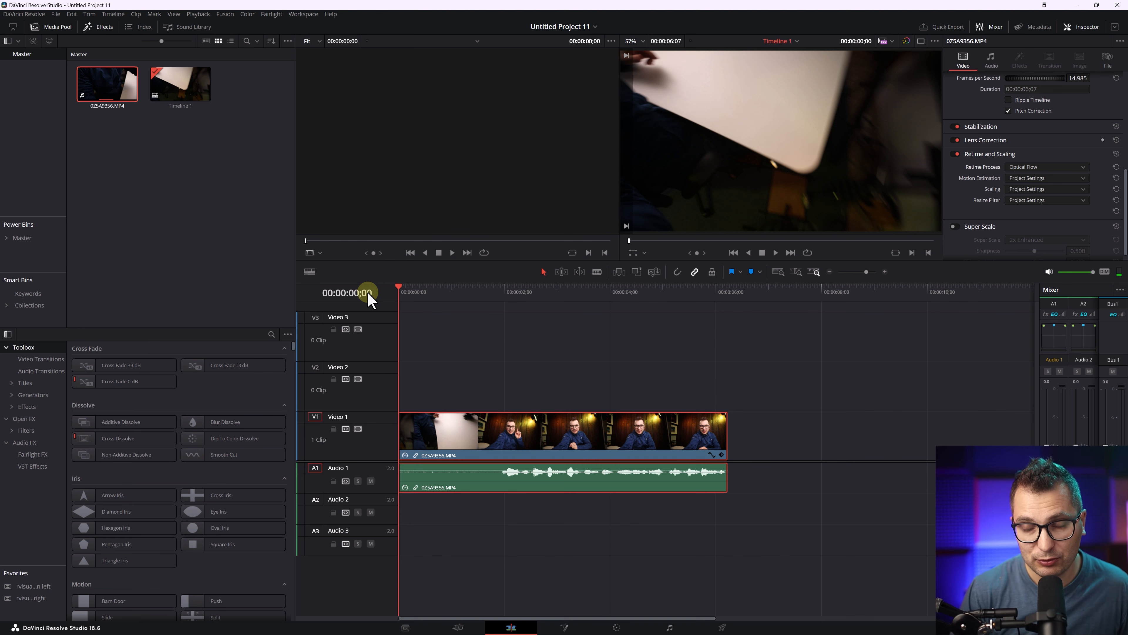
{"action": "key", "text": "space"}
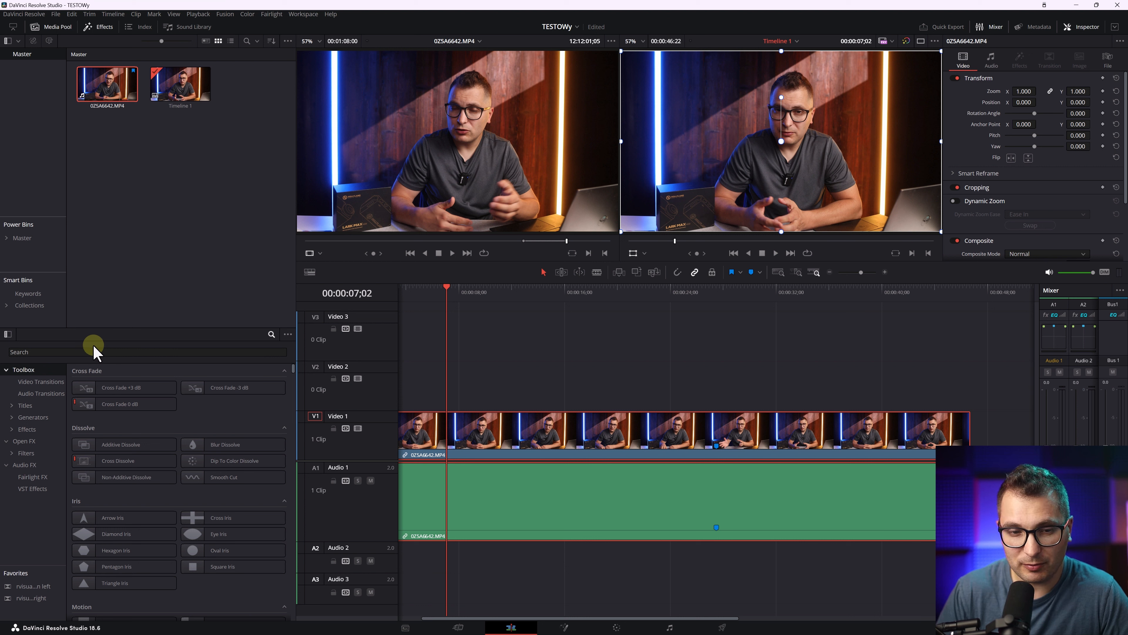
- Find the MonoMagnifier effect by searching "magni" and apply it to the talking-head clip on Video 1
{"action": "left_click", "coordinate": [86, 352]}
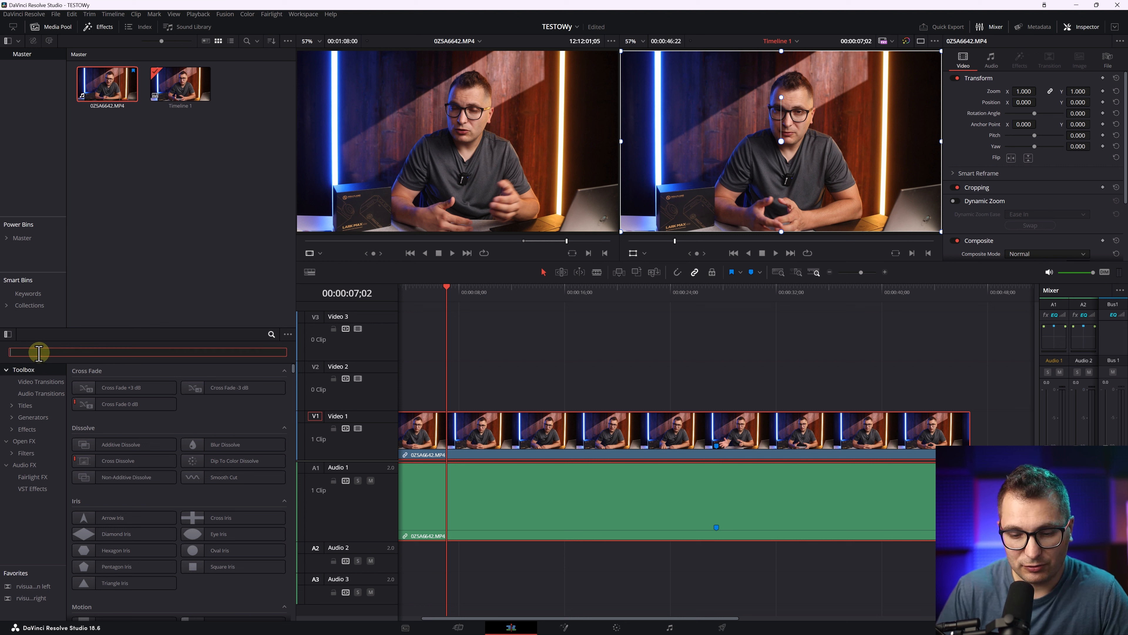
{"action": "type", "text": "magni"}
{"action": "left_click_drag", "start_coordinate": [114, 385], "coordinate": [582, 434]}
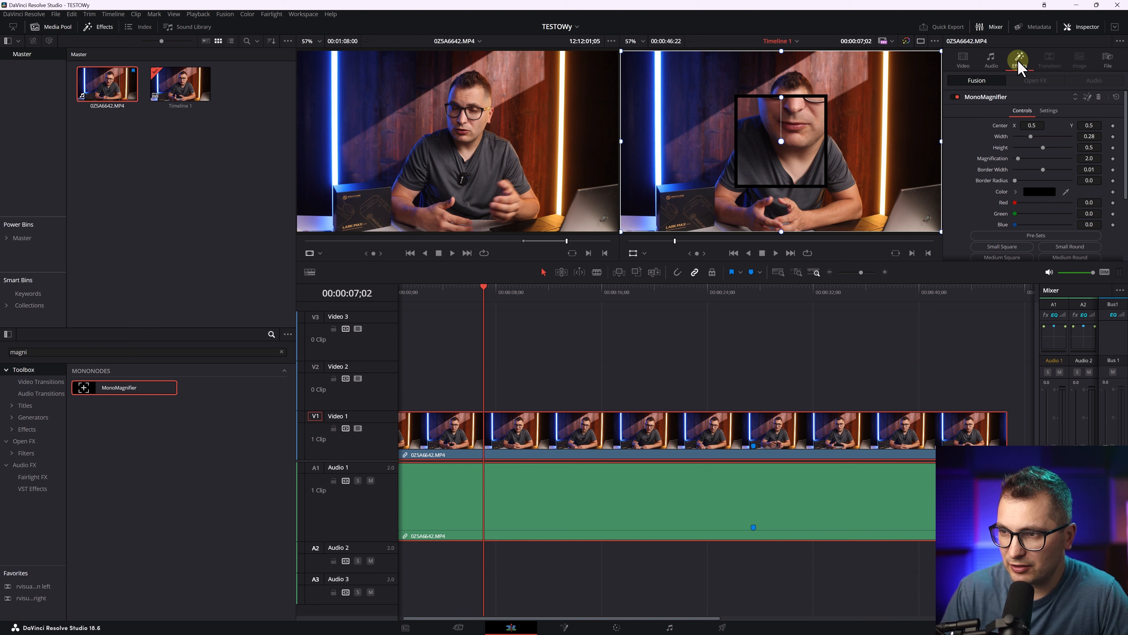
- Move the magnifier onto the shirt microphone with centre X 0.535, try its shape presets, and apply Large Round
{"action": "left_click_drag", "start_coordinate": [1031, 126], "coordinate": [1008, 150]}
{"action": "scroll", "coordinate": [1030, 170], "scroll_direction": "down", "scroll_amount": 3}
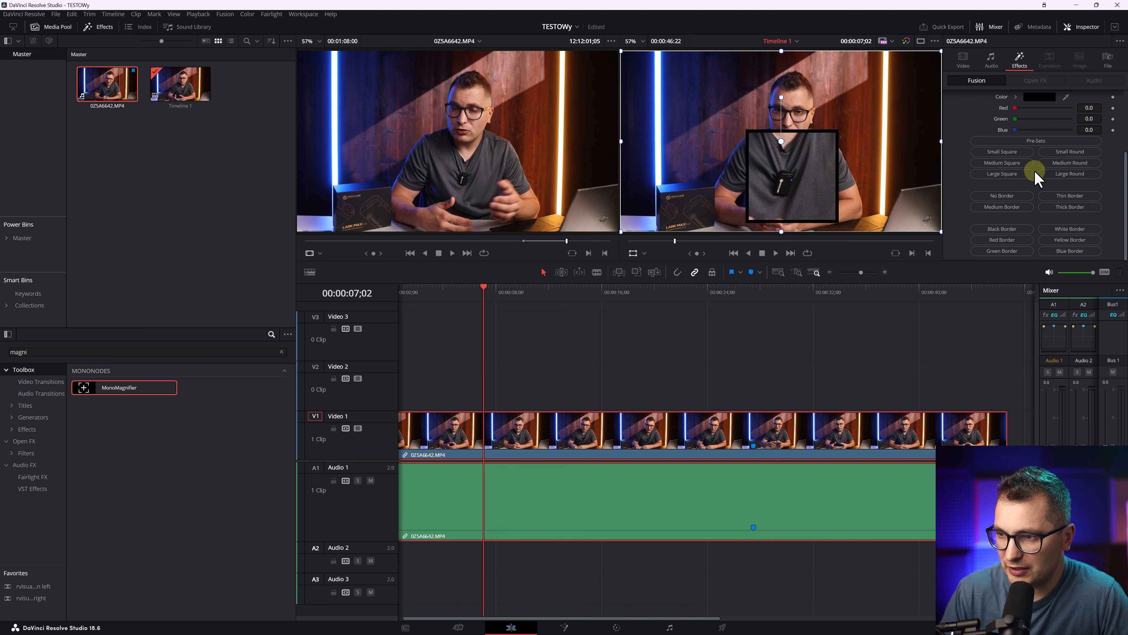
{"action": "left_click", "coordinate": [1070, 163]}
{"action": "left_click", "coordinate": [1011, 174]}
{"action": "left_click", "coordinate": [1064, 174]}
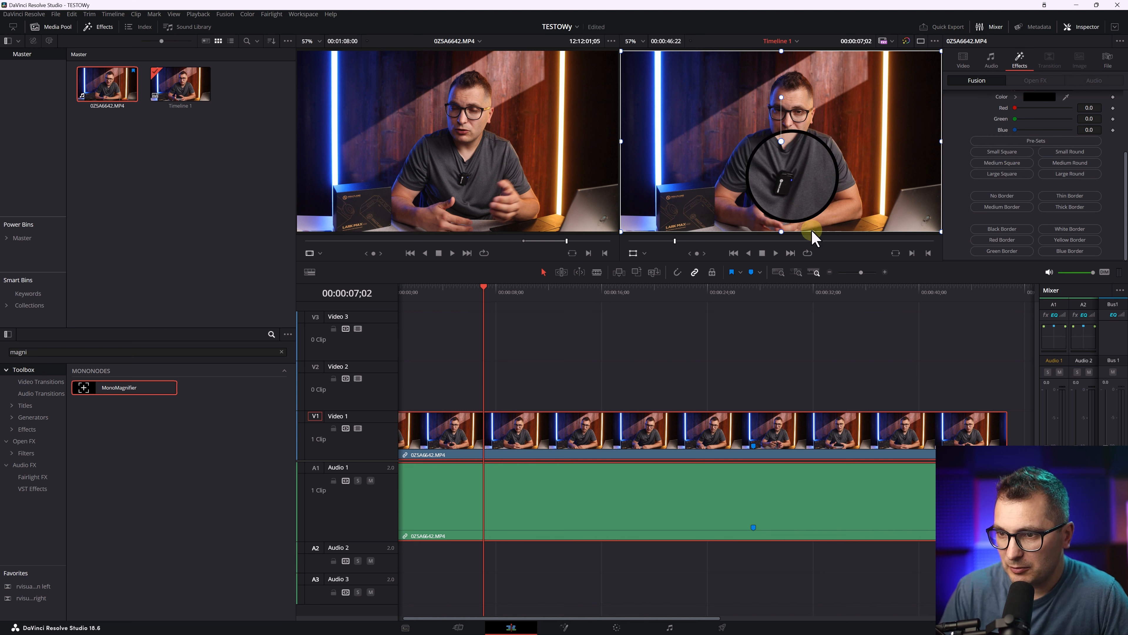
- Try the magnifier's border presets and give it a thin white border
{"action": "left_click", "coordinate": [1017, 197]}
{"action": "left_click", "coordinate": [1084, 198]}
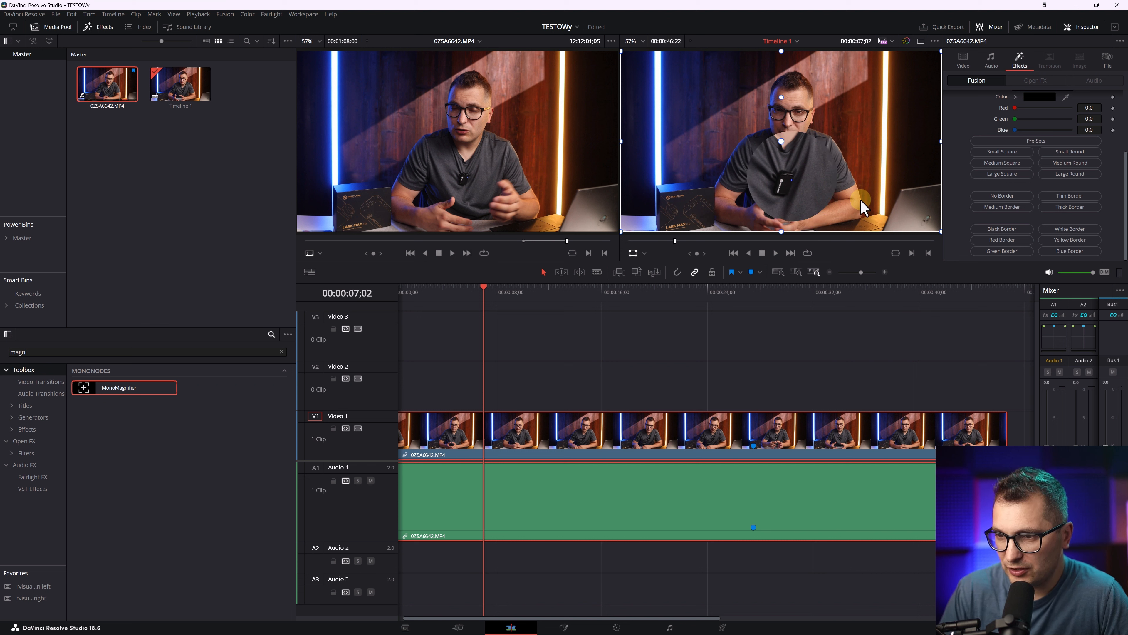
{"action": "left_click", "coordinate": [1062, 198]}
{"action": "left_click", "coordinate": [991, 249]}
{"action": "left_click", "coordinate": [1004, 239]}
{"action": "left_click", "coordinate": [1003, 249]}
{"action": "left_click", "coordinate": [1067, 226]}
- Enlarge the magnifier to width 0.336 and height 0.588, with its centre Y at 0.306
{"action": "scroll", "coordinate": [1079, 191], "scroll_direction": "up", "scroll_amount": 3}
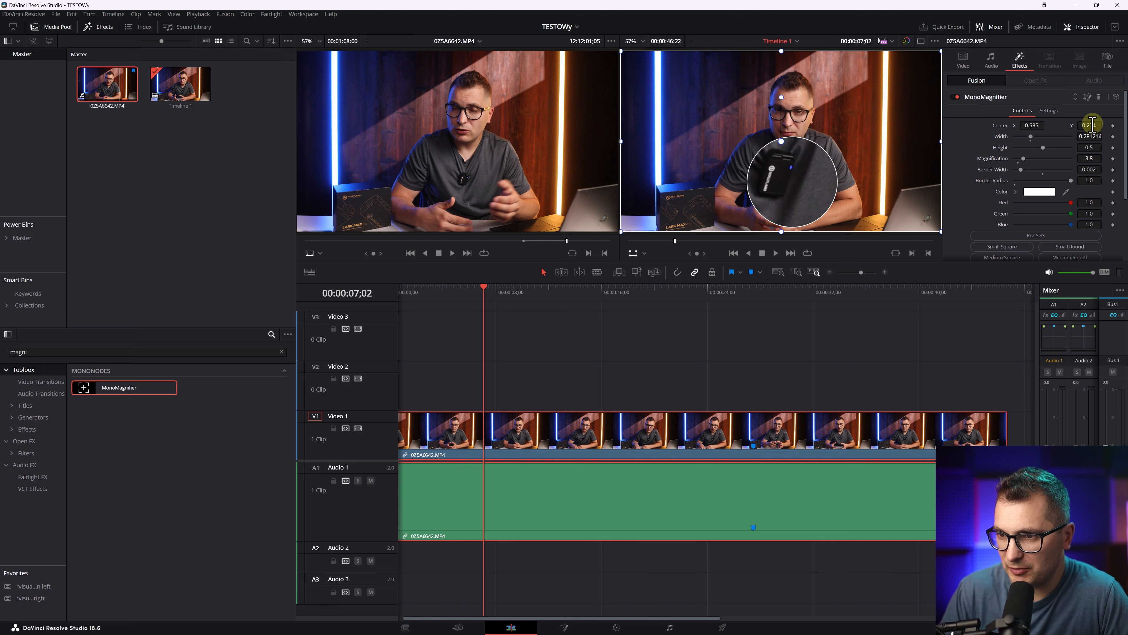
{"action": "left_click_drag", "start_coordinate": [1084, 136], "coordinate": [1109, 137]}
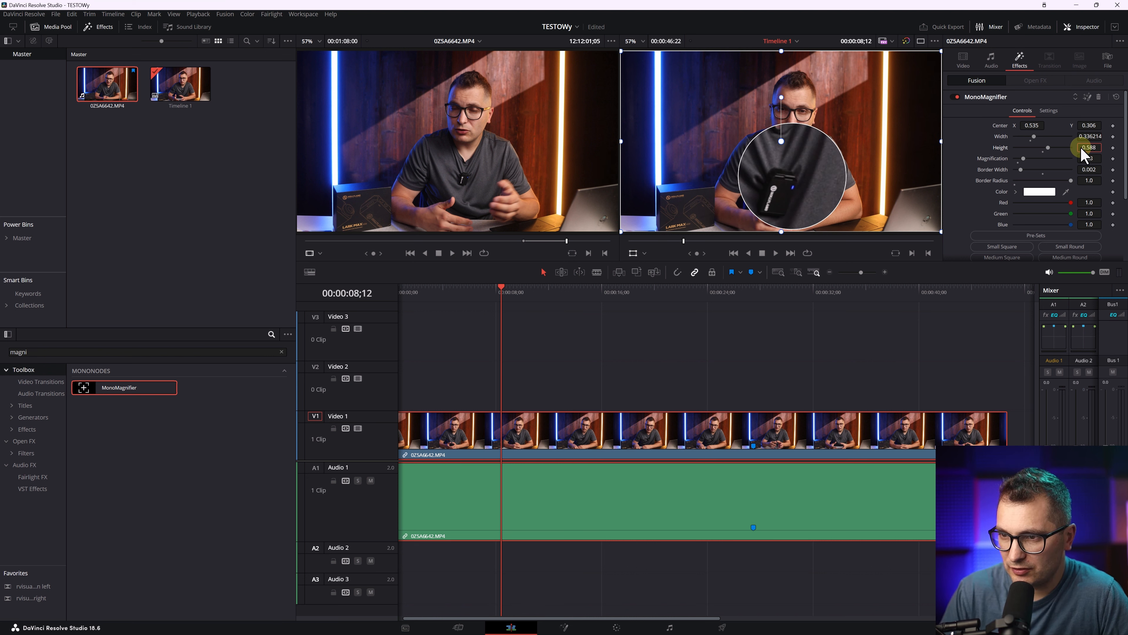